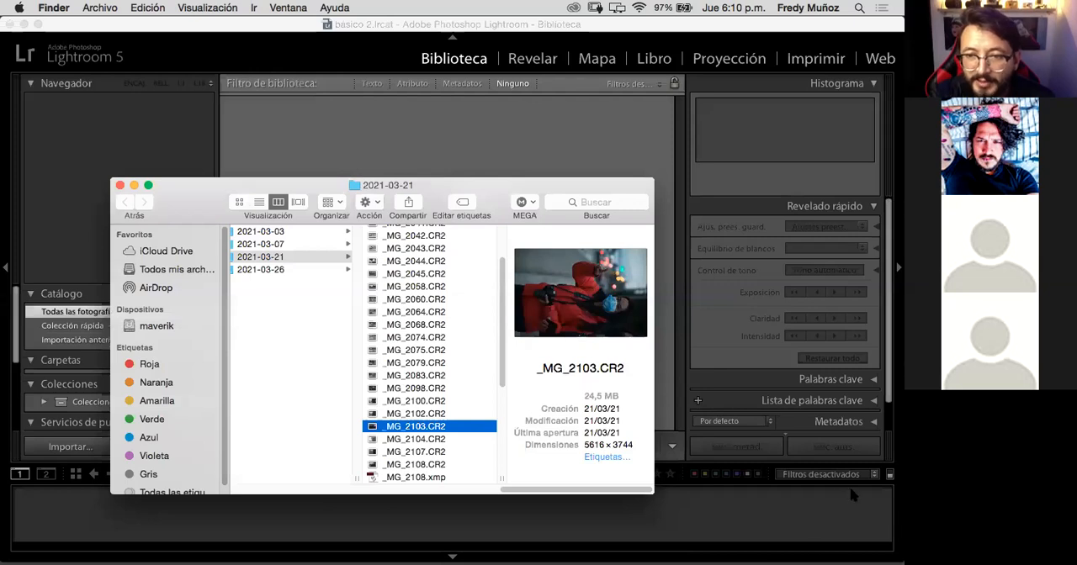
Step: Move the 2021-03-21 Finder window clear of the empty Lightroom catalog and minimize it
drag(428, 183, 461, 98)
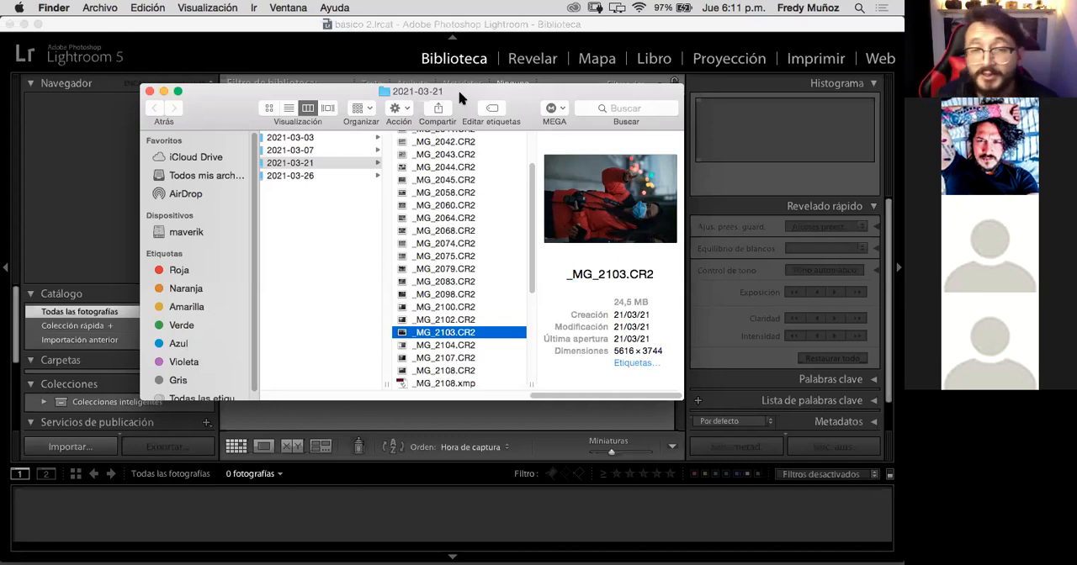
drag(245, 108, 403, 97)
drag(390, 148, 346, 234)
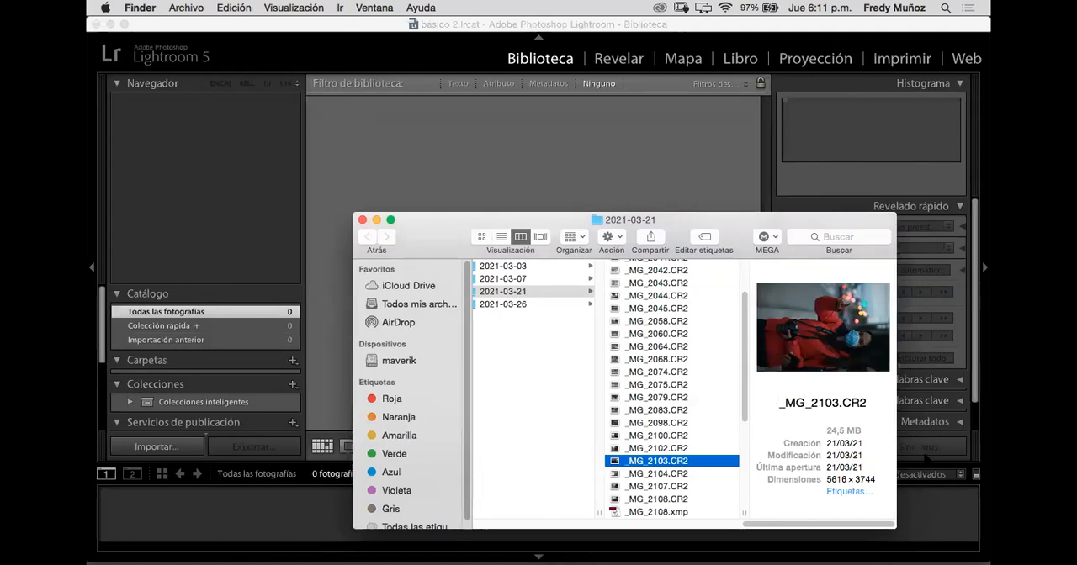
drag(421, 229, 428, 409)
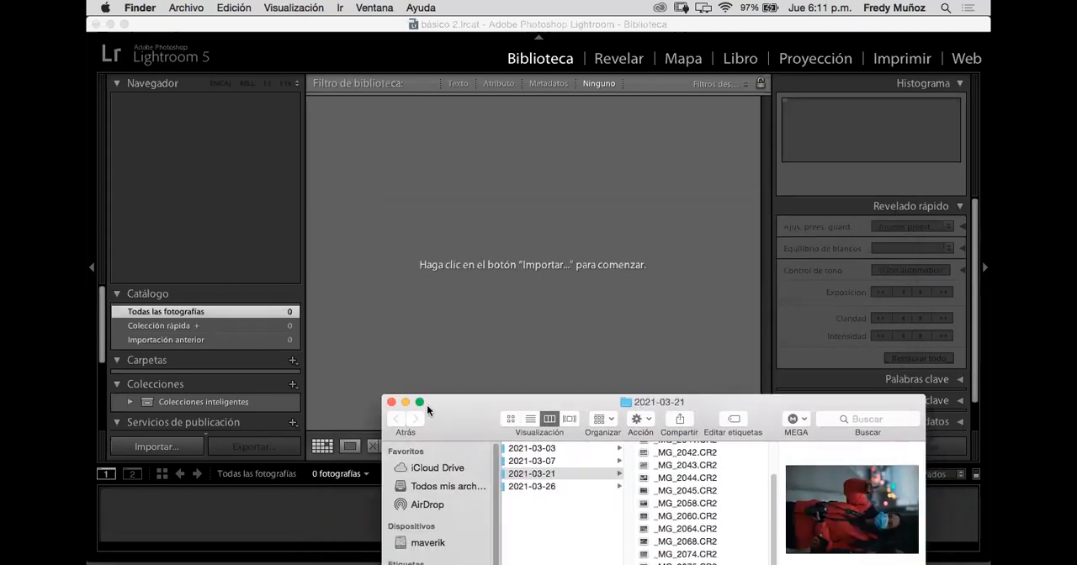
click(401, 403)
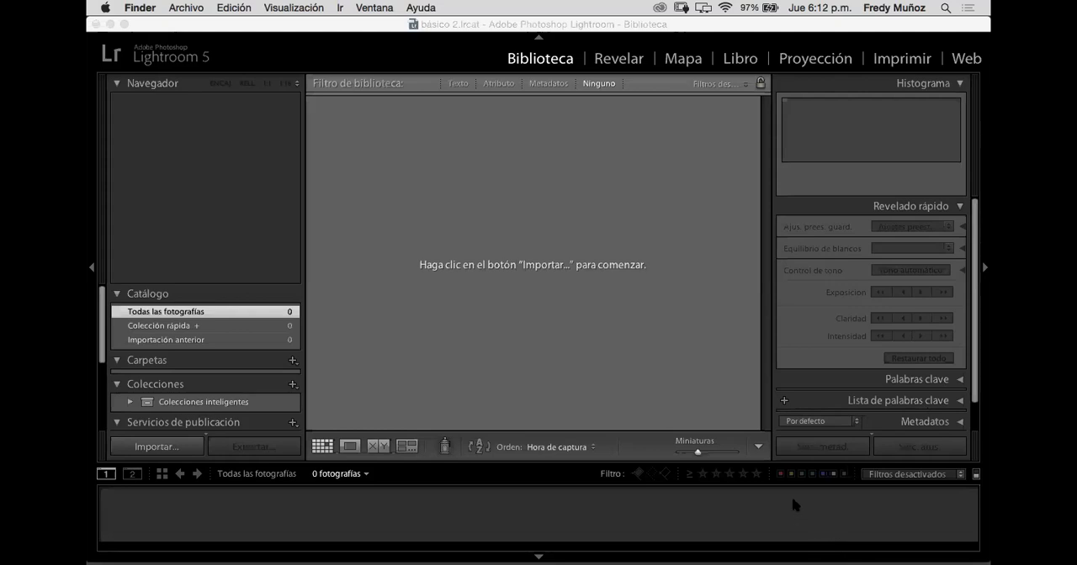
mouse_move(841, 563)
mouse_move(974, 557)
click(193, 12)
click(382, 113)
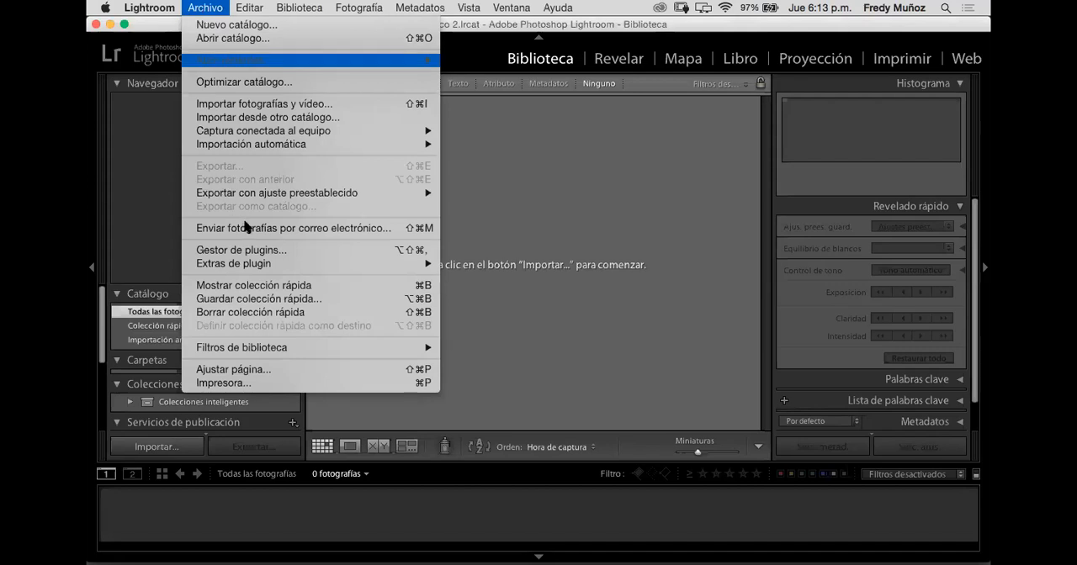
mouse_move(217, 192)
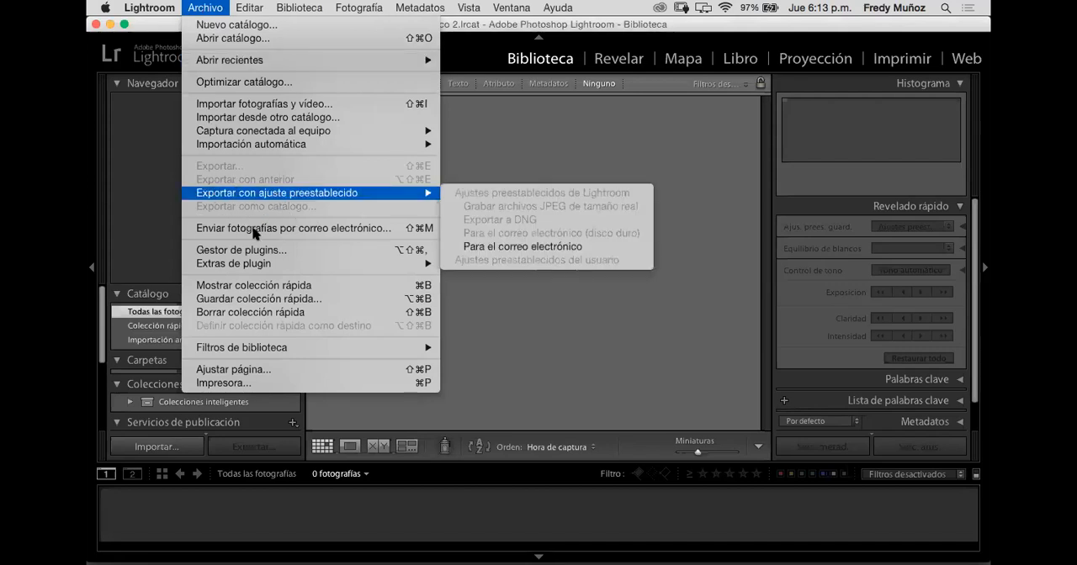
mouse_move(240, 150)
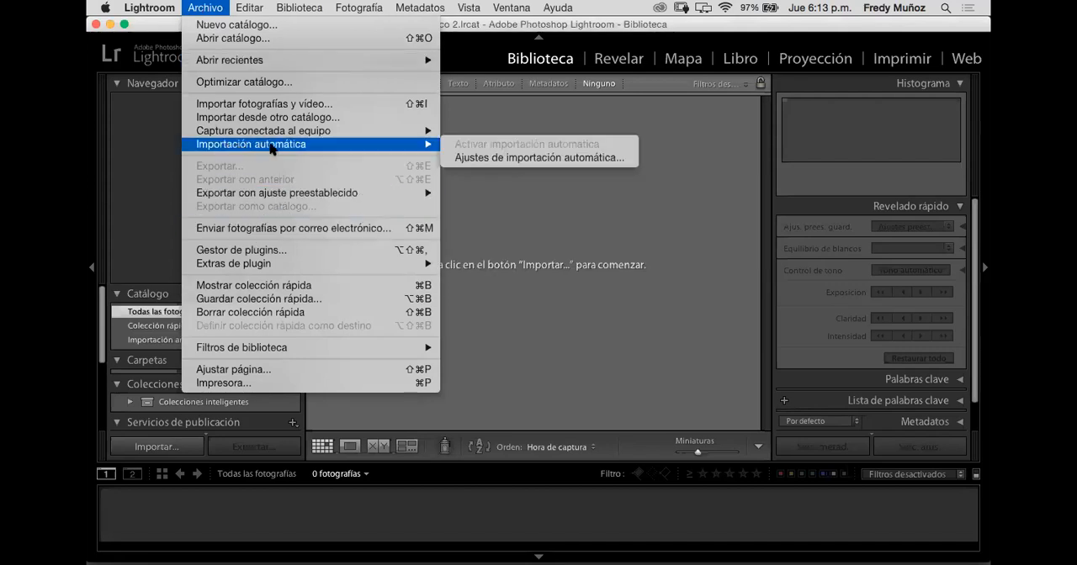
click(264, 104)
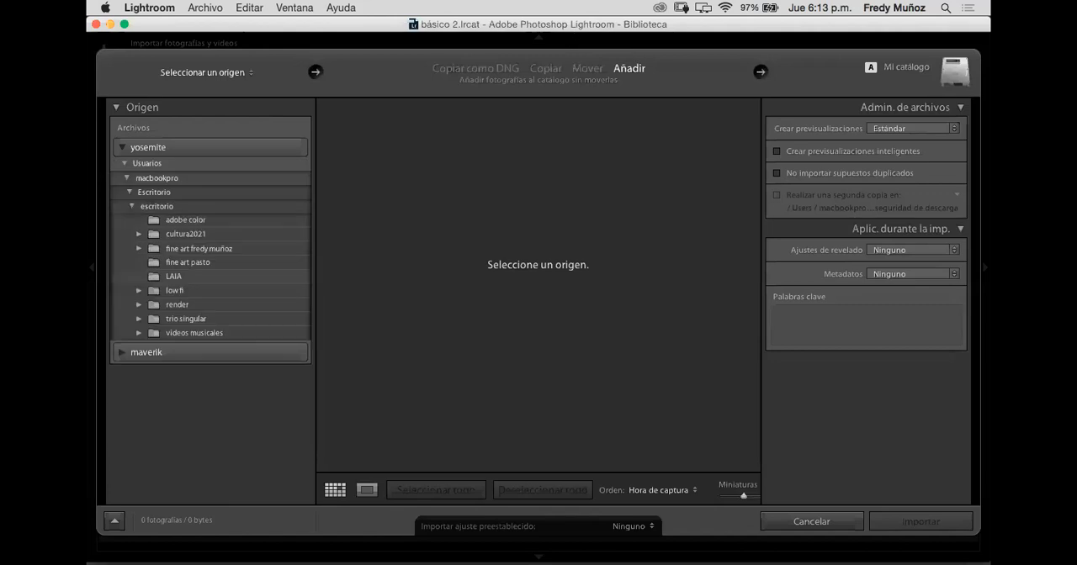
drag(740, 28, 763, 16)
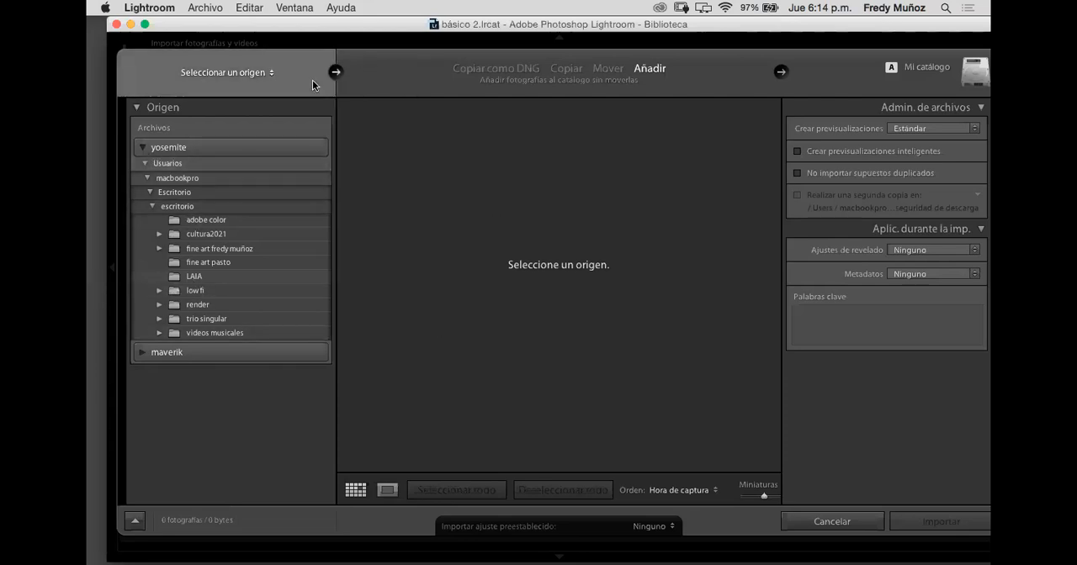
drag(822, 28, 529, 6)
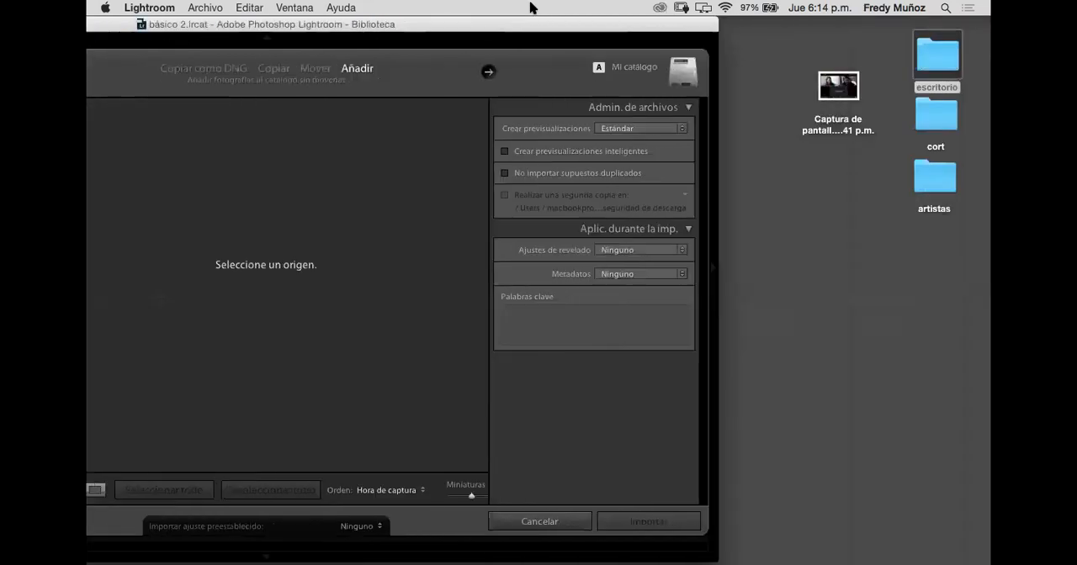
click(545, 522)
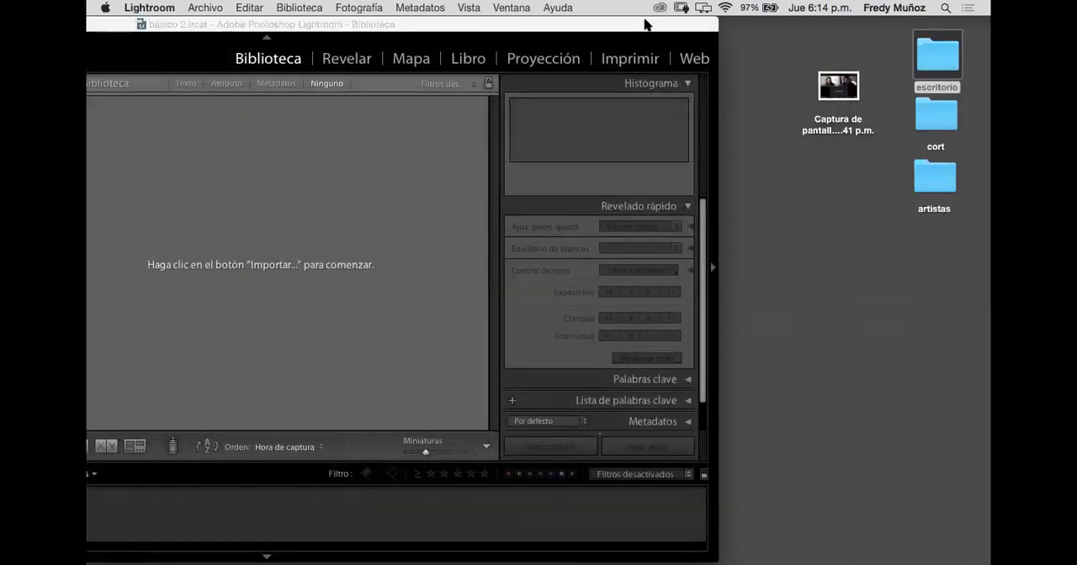
Step: Shift the Lightroom window aside, restore the 2021-03-21 folder window and bring _MG_2103.CR2 from it into Lightroom for import
drag(798, 13, 854, 8)
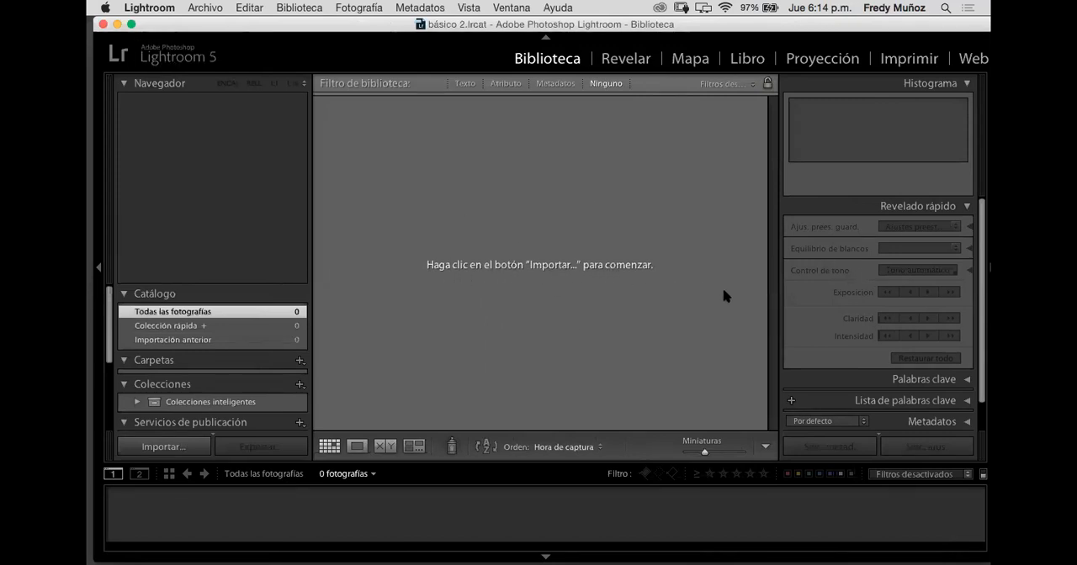
drag(848, 25, 575, 8)
mouse_move(496, 551)
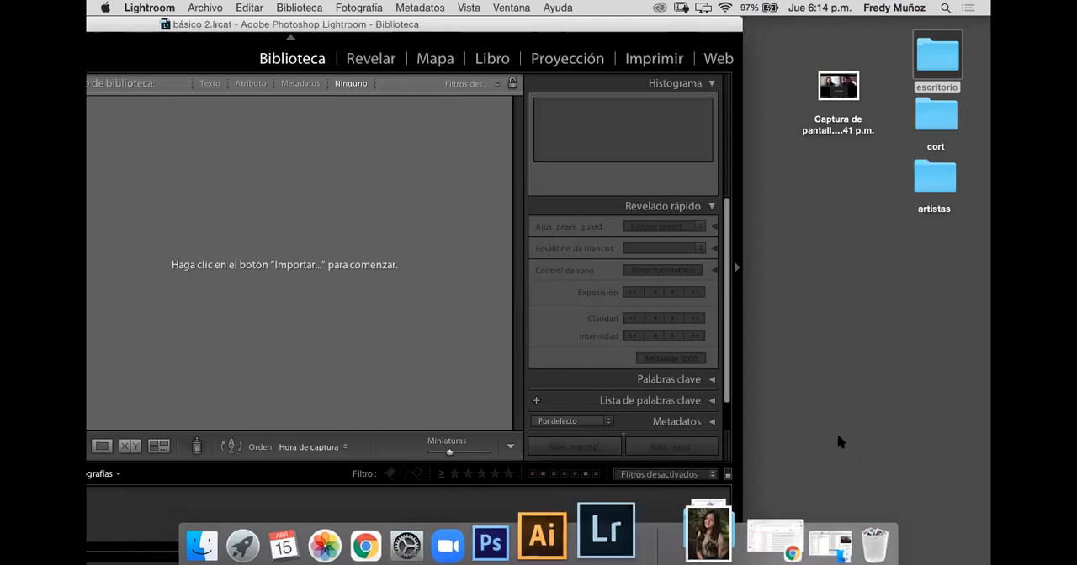
mouse_move(735, 553)
click(769, 537)
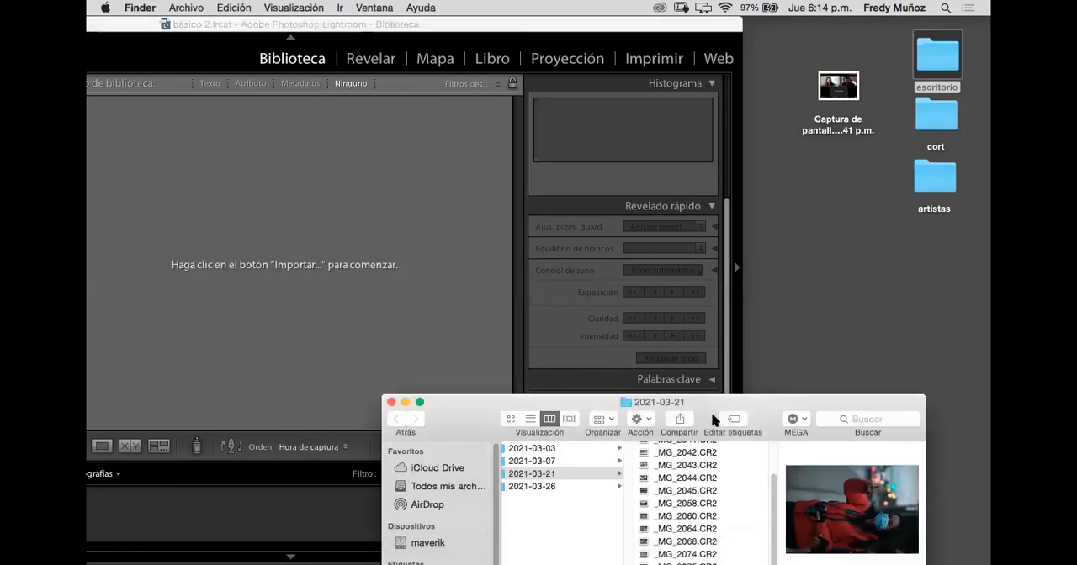
drag(760, 397, 792, 109)
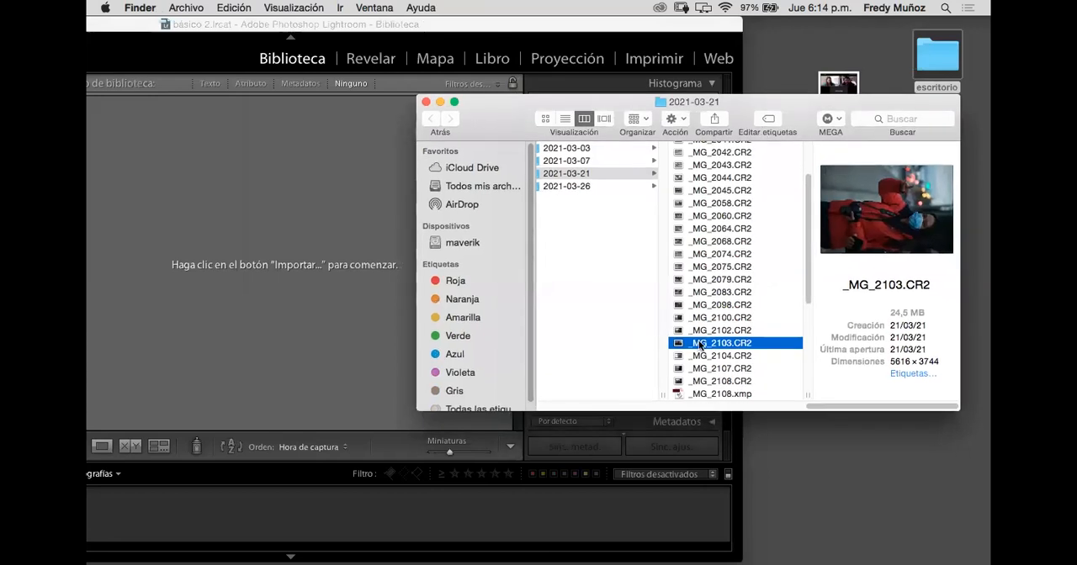
drag(459, 252, 277, 236)
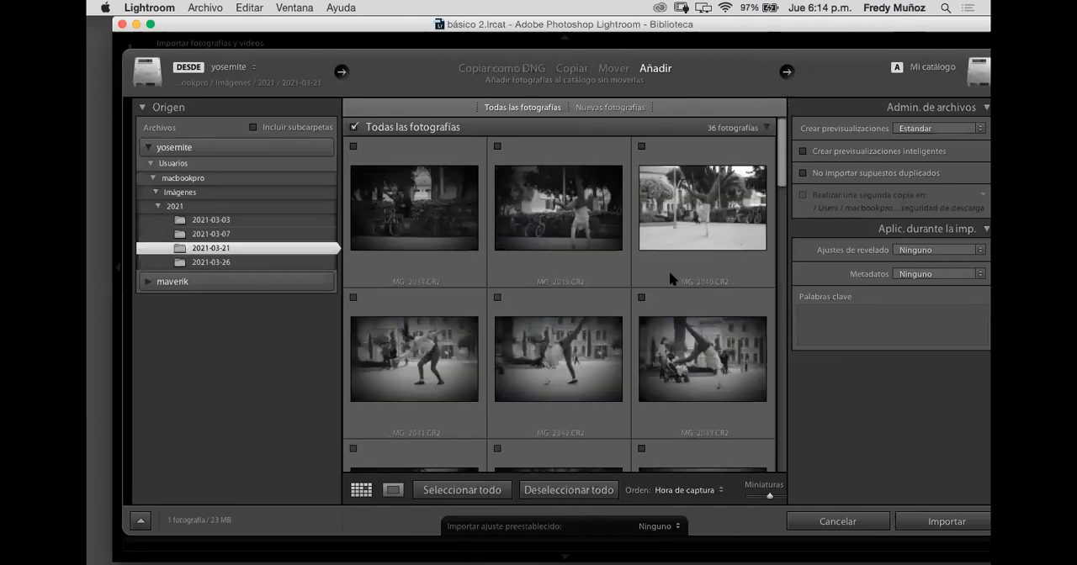
Step: Include the photos _MG_2102, _MG_2104, _MG_2107, _MG_2108 and _MG_2110 in the import alongside _MG_2103
scroll(669, 274, down, 1)
scroll(669, 271, down, 10)
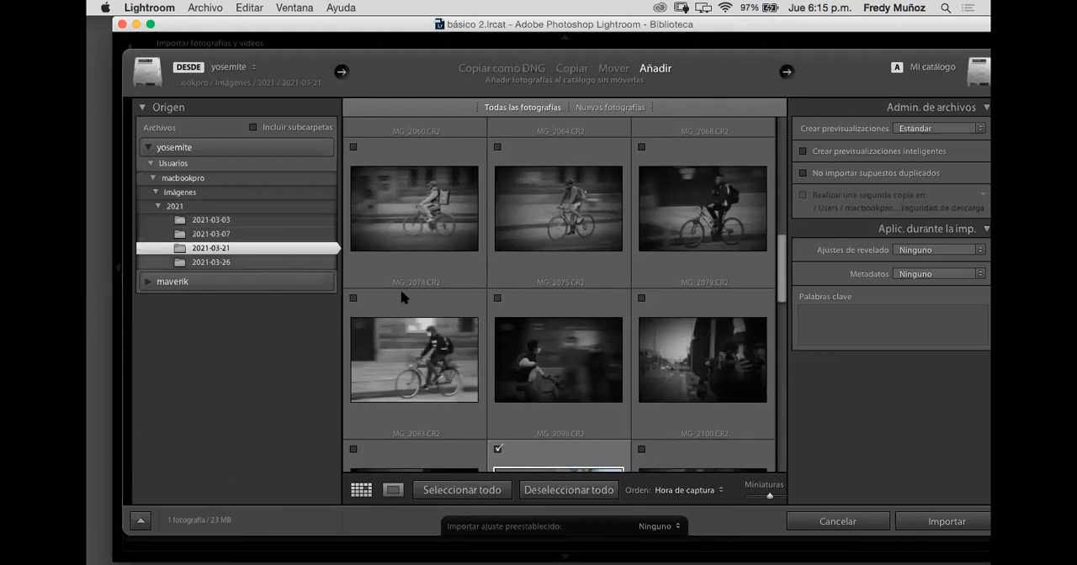
mouse_move(553, 330)
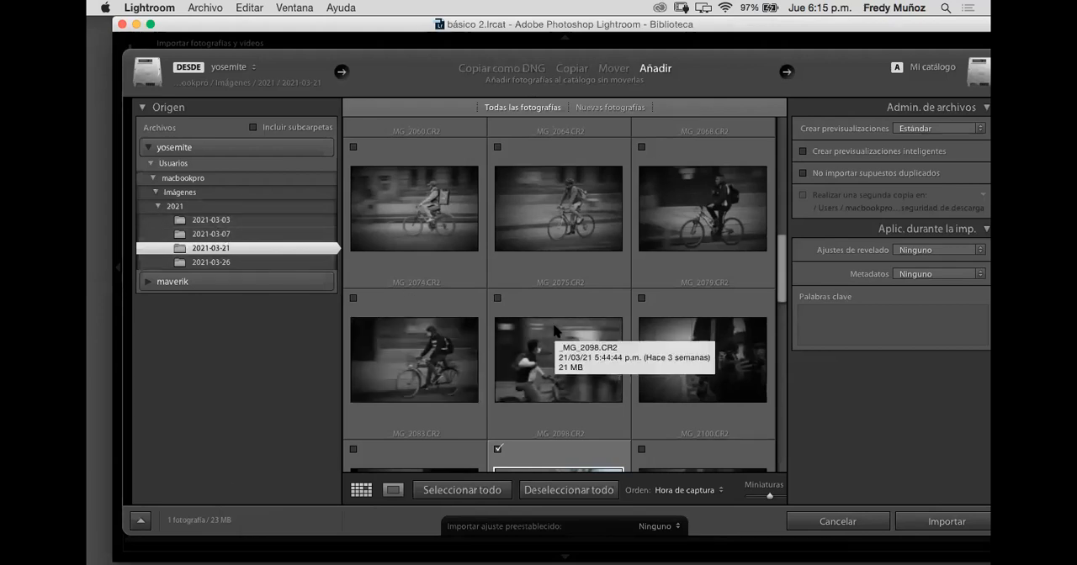
scroll(555, 331, down, 5)
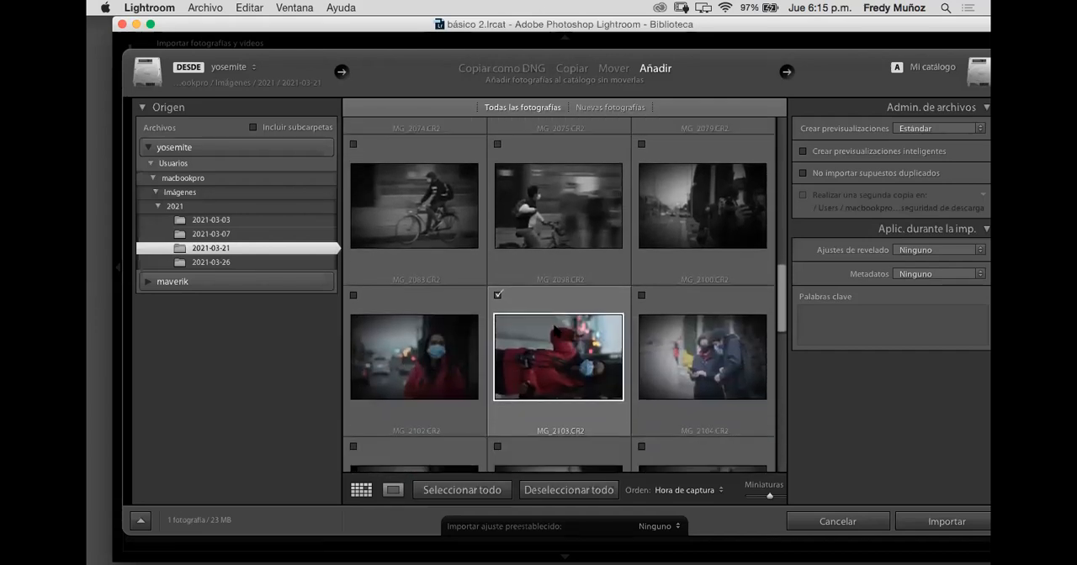
click(354, 268)
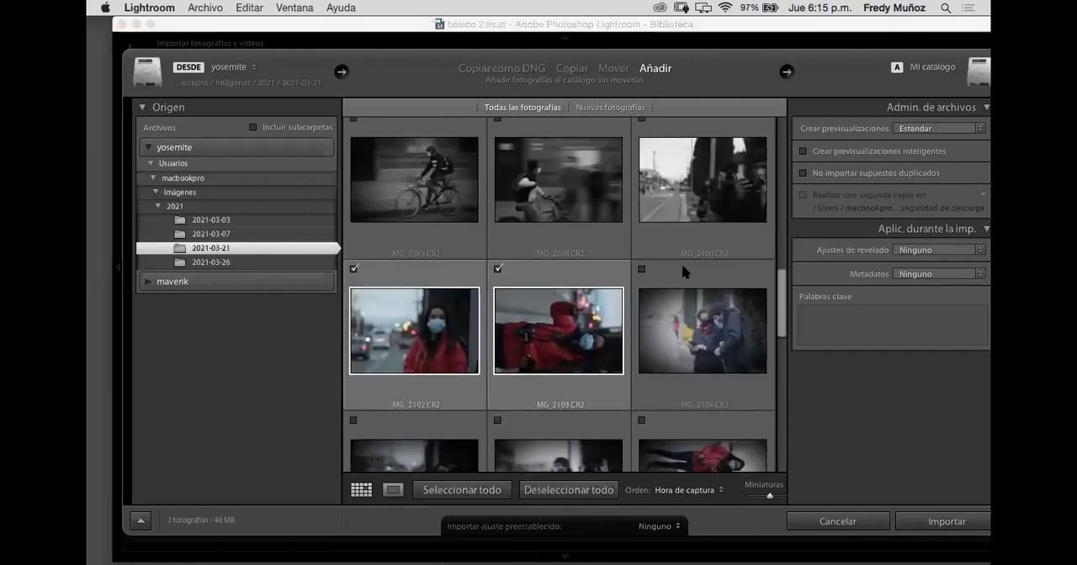
click(642, 269)
scroll(644, 272, down, 4)
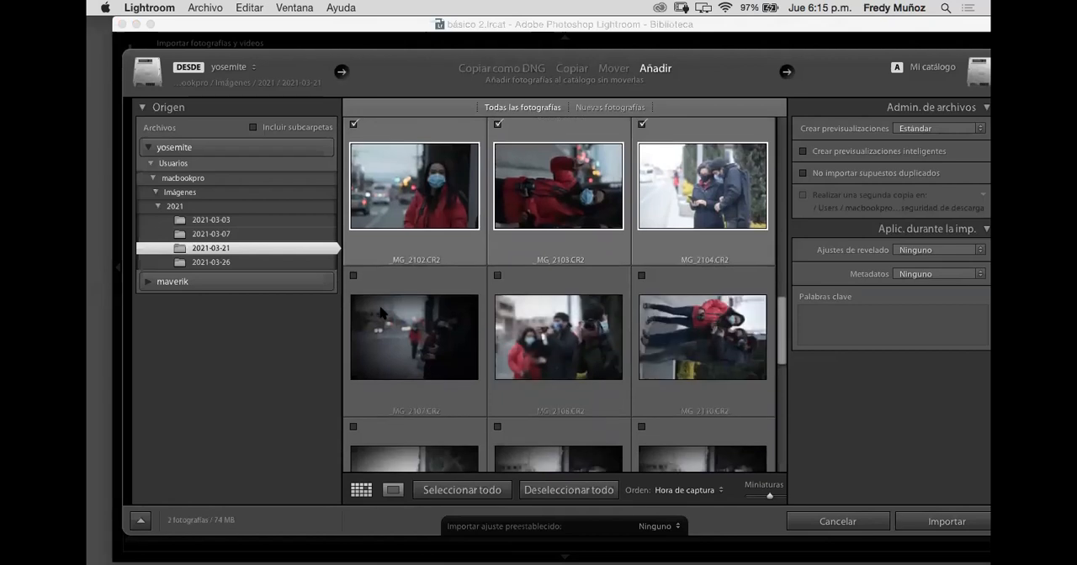
click(353, 275)
click(498, 275)
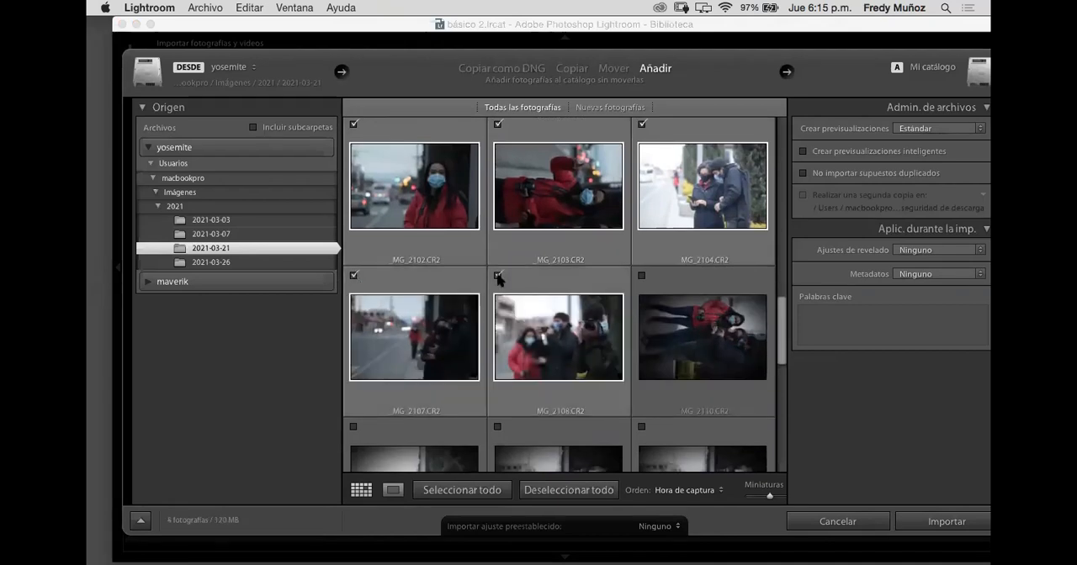
click(643, 276)
Step: Include the photos _MG_2111, _MG_2112, _MG_2113, _MG_2116, _MG_2118 and _MG_2119 in the import
scroll(645, 277, down, 4)
click(642, 268)
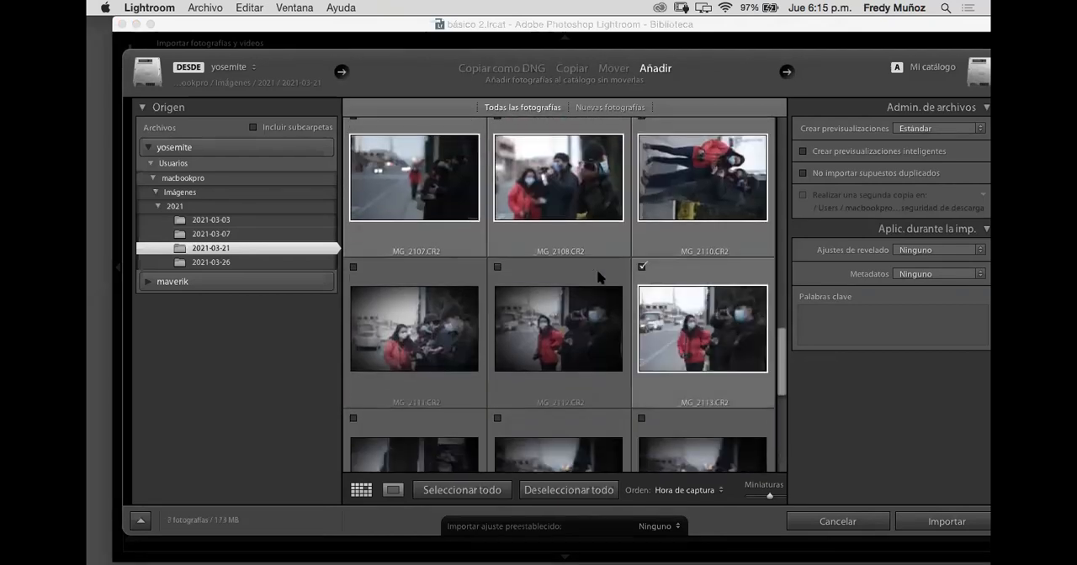
click(353, 268)
click(498, 268)
scroll(499, 269, down, 5)
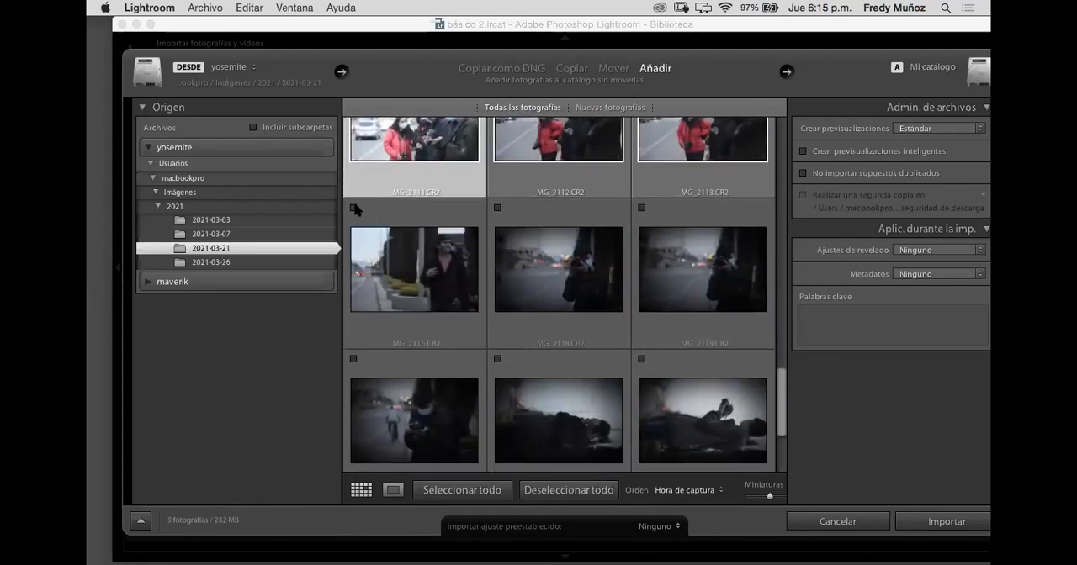
click(355, 209)
click(497, 208)
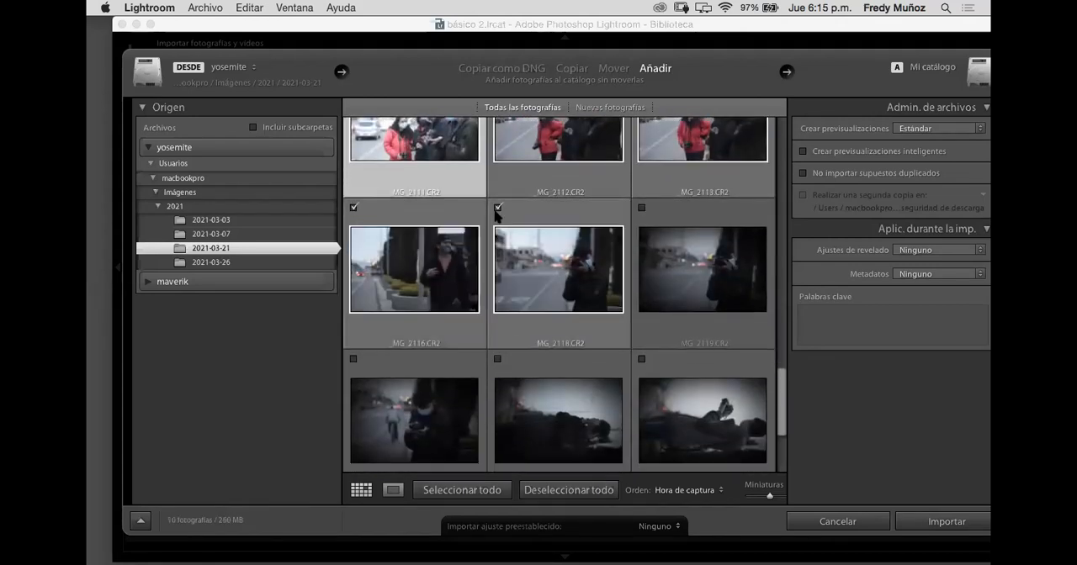
click(642, 208)
Step: Include the photos _MG_2121, _MG_2123 and _MG_2124 in the import, leaving out _MG_2120 and _MG_2122
scroll(642, 208, down, 3)
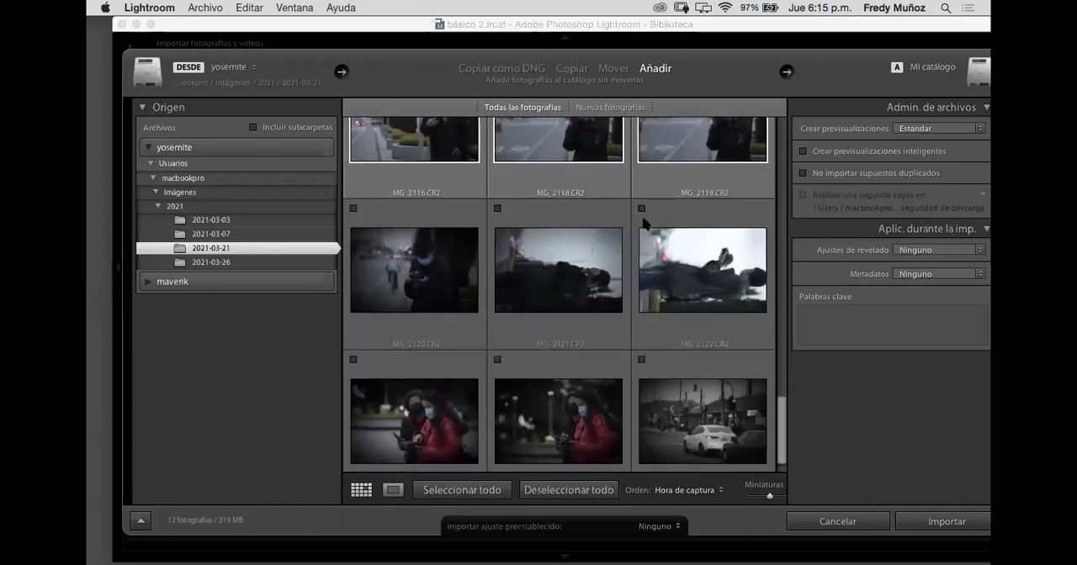
click(498, 207)
scroll(505, 252, down, 1)
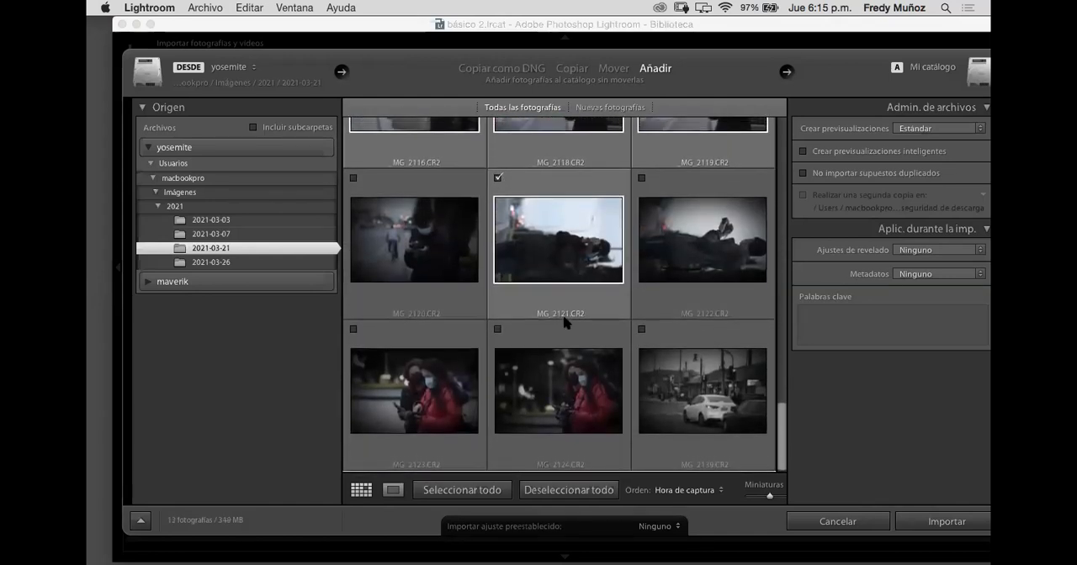
click(498, 330)
click(353, 330)
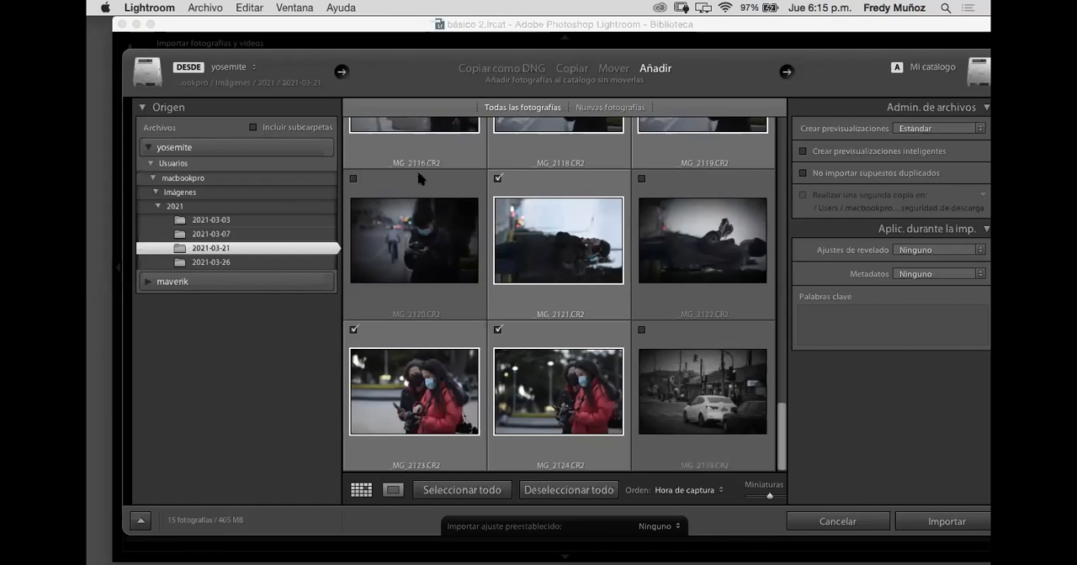
Step: Go back over the chosen photos, include _MG_2100 in the import and exclude it again
scroll(458, 214, up, 4)
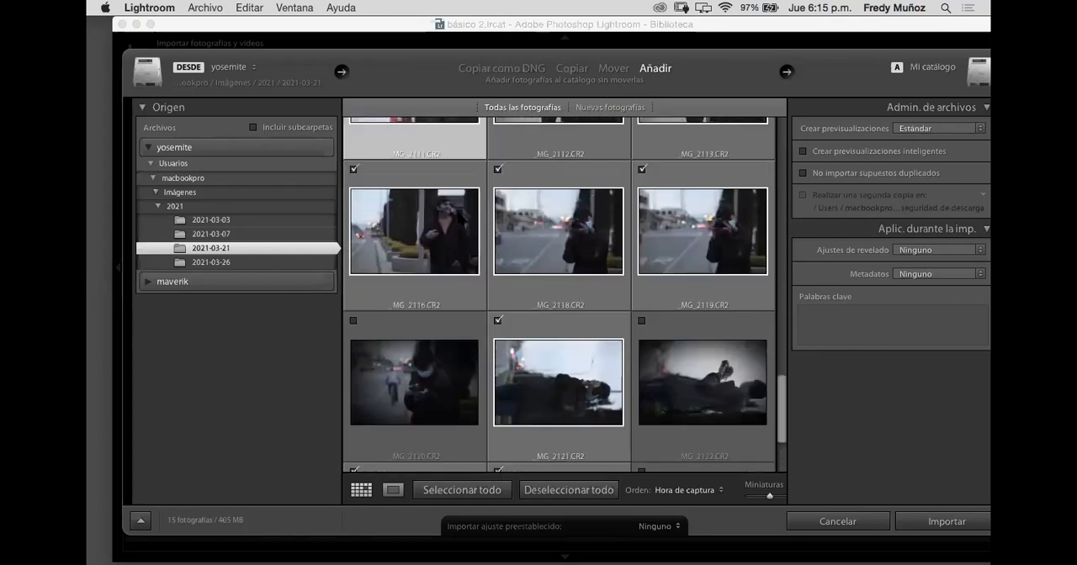
scroll(654, 196, up, 3)
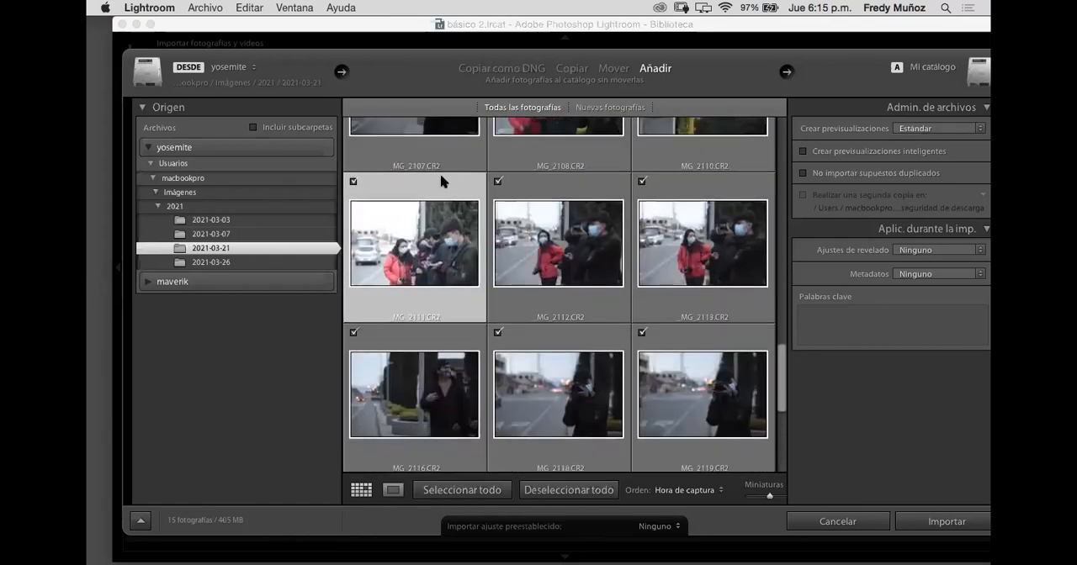
scroll(380, 183, up, 3)
scroll(600, 245, up, 8)
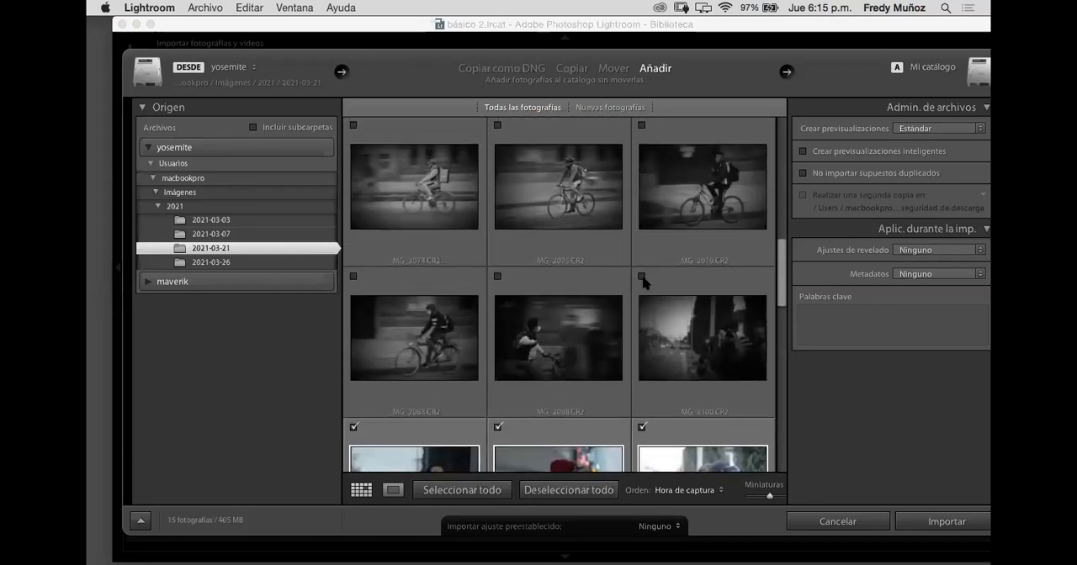
click(641, 277)
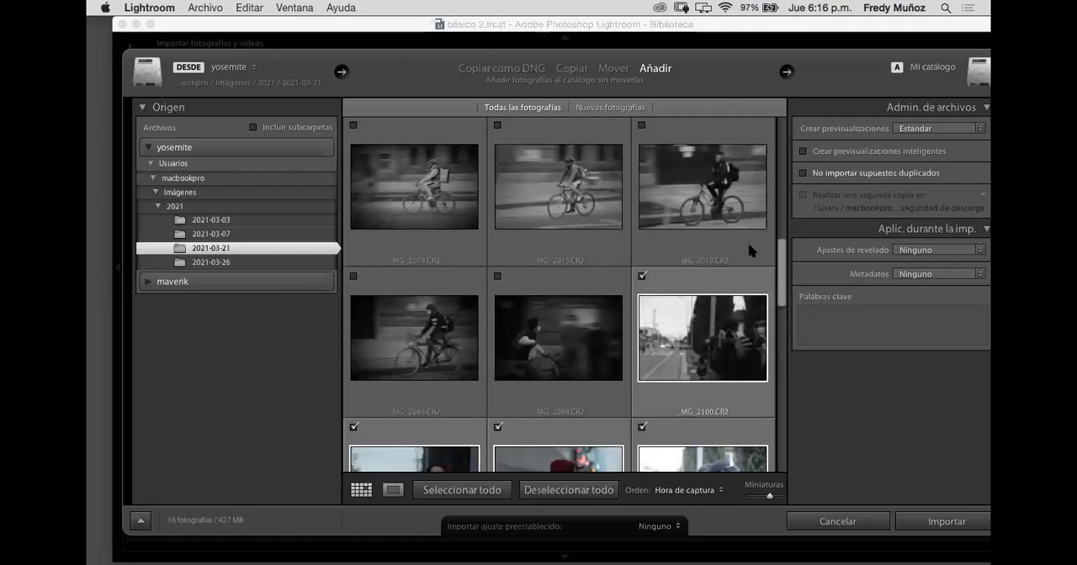
click(645, 274)
Step: Import the chosen photos by adding them to the catalog and open _MG_2102.CR2 in the Develop module
drag(842, 31, 791, 30)
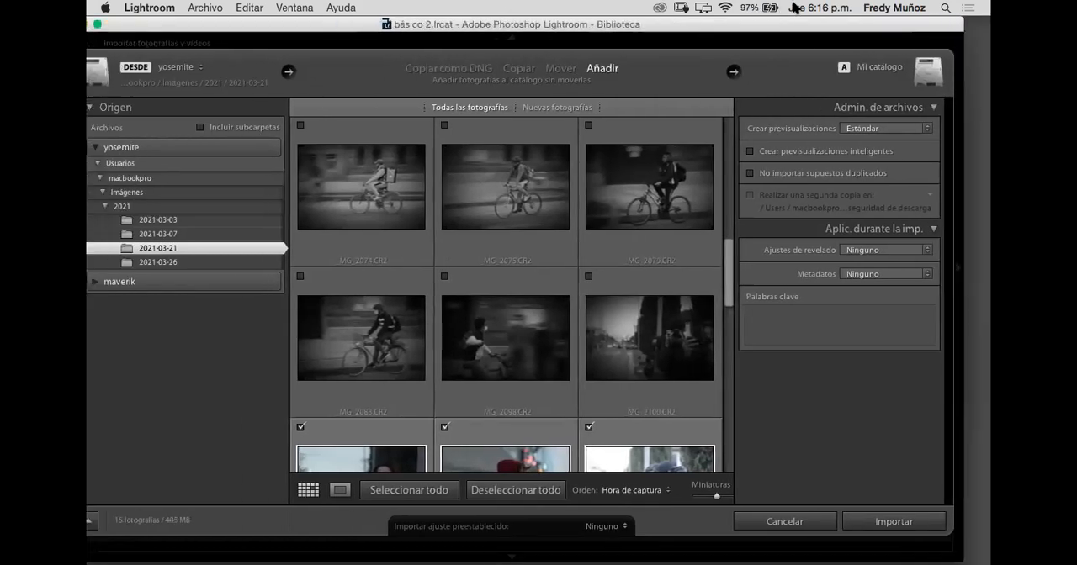
click(887, 522)
drag(719, 18, 689, 7)
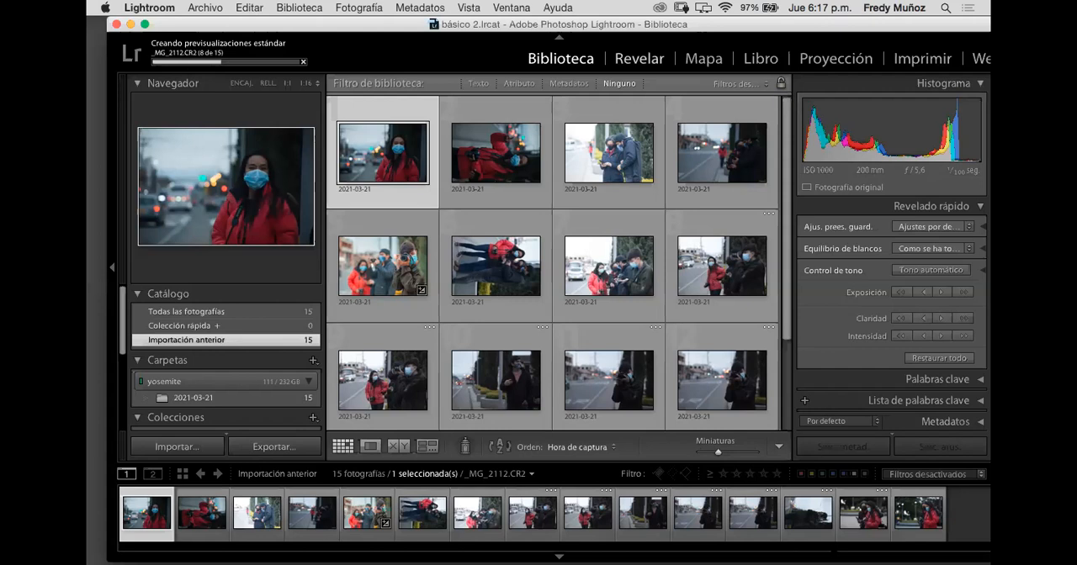
key(d)
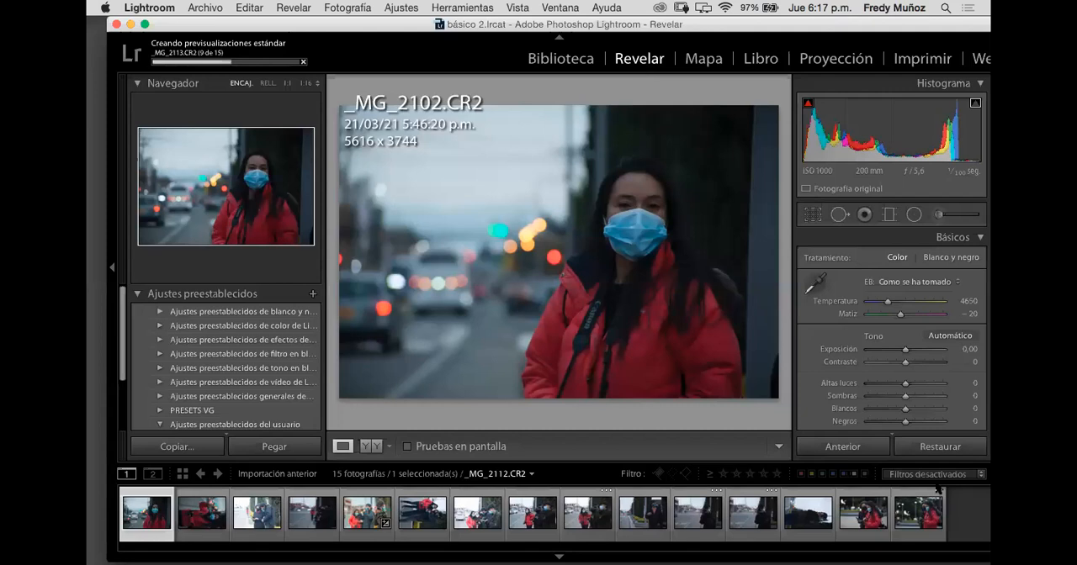
Step: Collapse the Basic adjustments section and expand it again
mouse_move(644, 551)
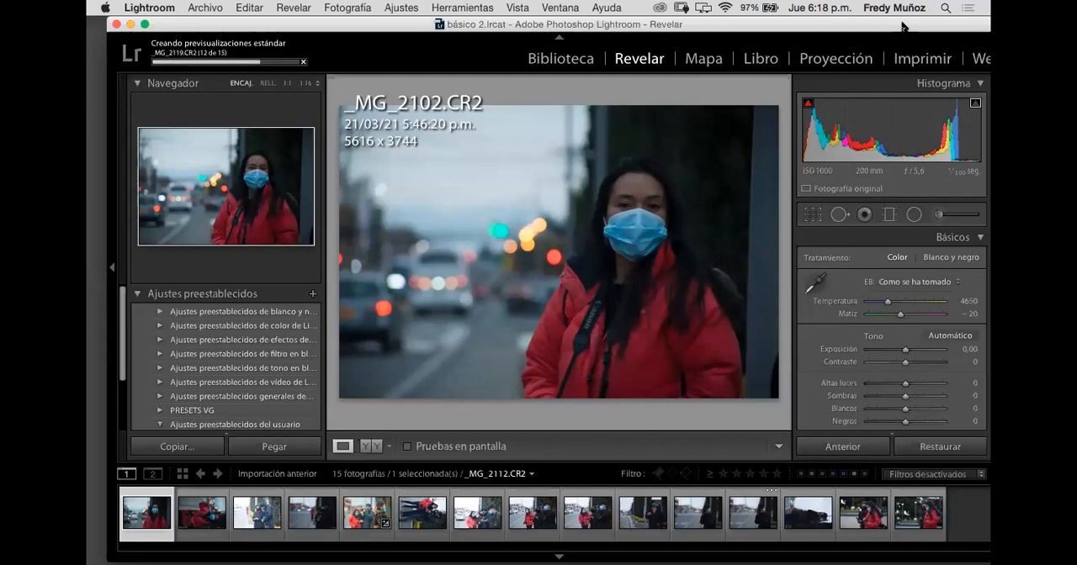
drag(909, 26, 902, 26)
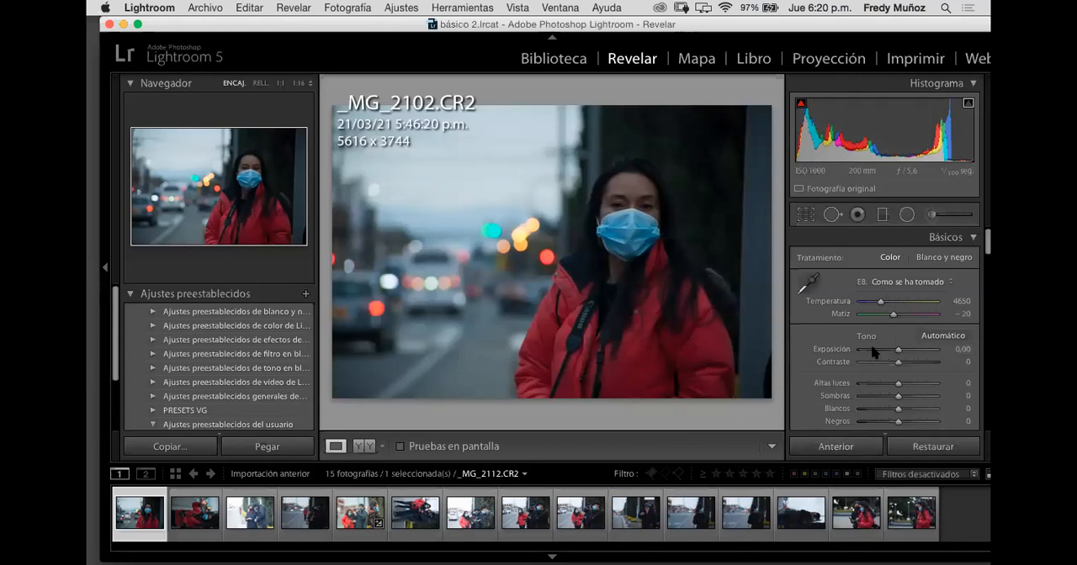
click(973, 238)
click(973, 238)
click(973, 238)
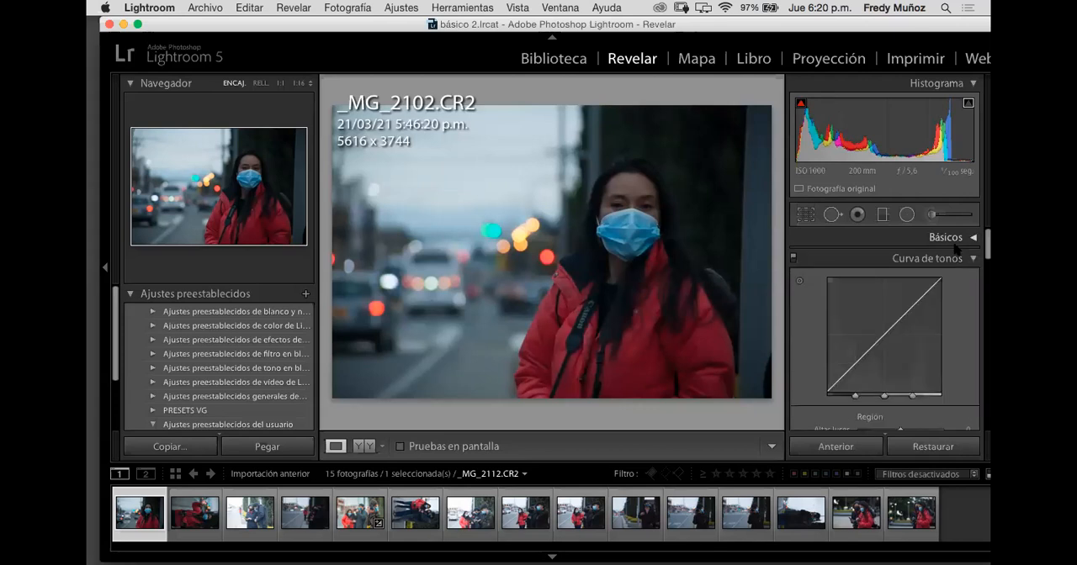
click(974, 238)
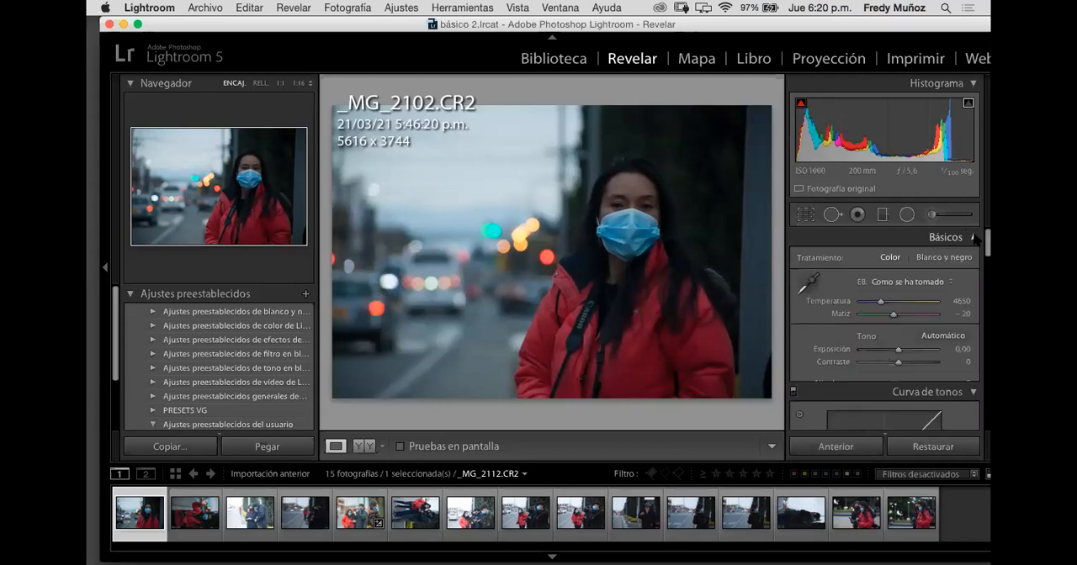
click(973, 239)
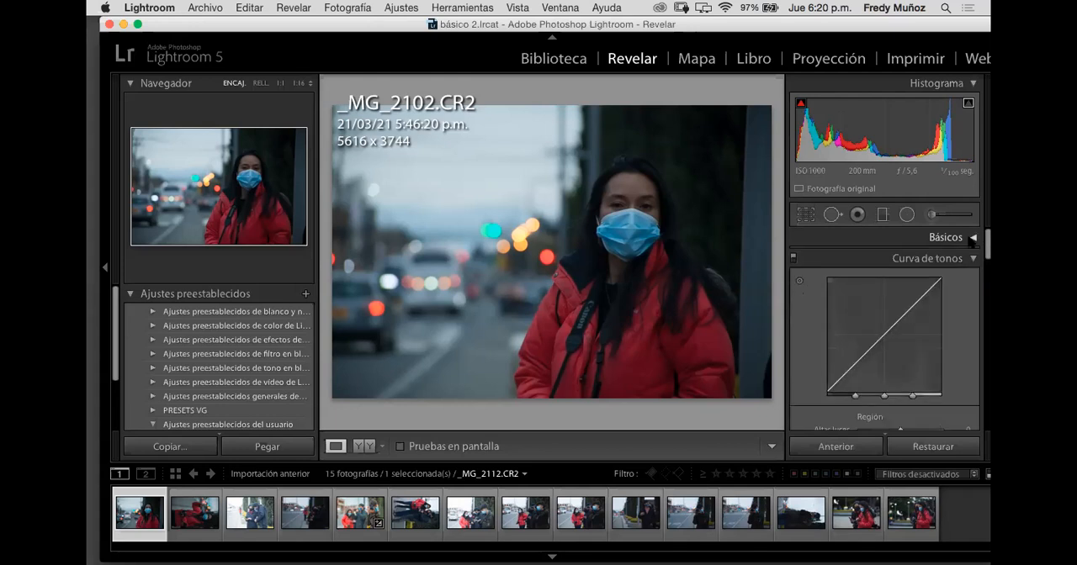
click(973, 238)
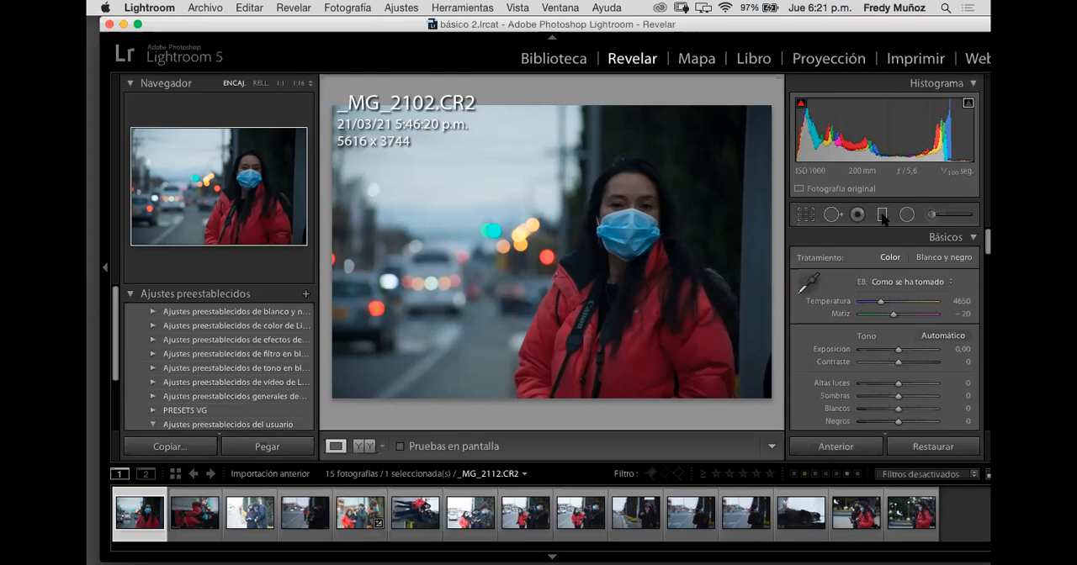
Step: Start the Crop Overlay tool on _MG_2102.CR2 and change its composition guide to the golden spiral
click(806, 217)
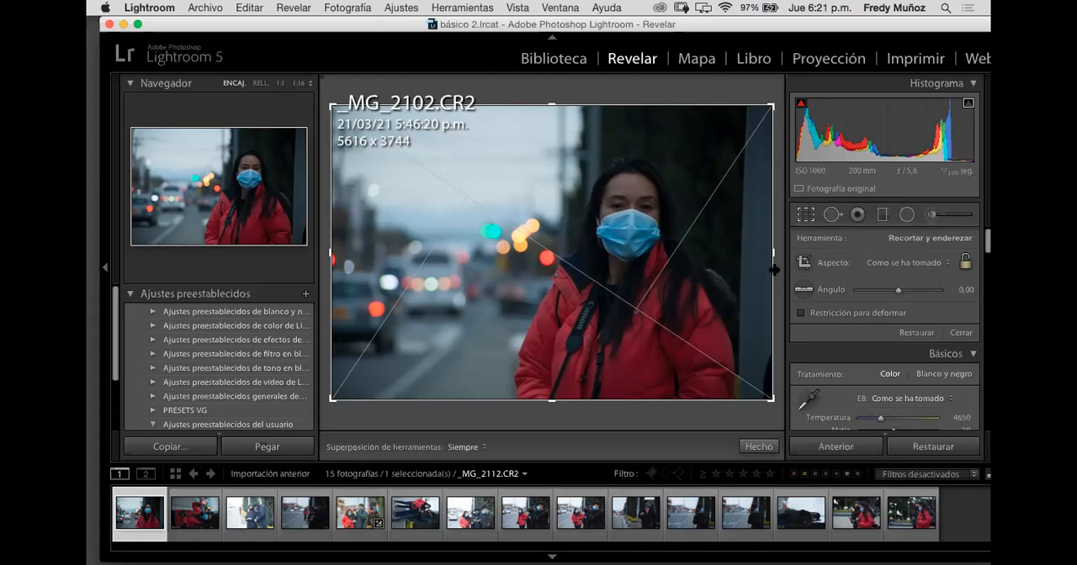
click(805, 215)
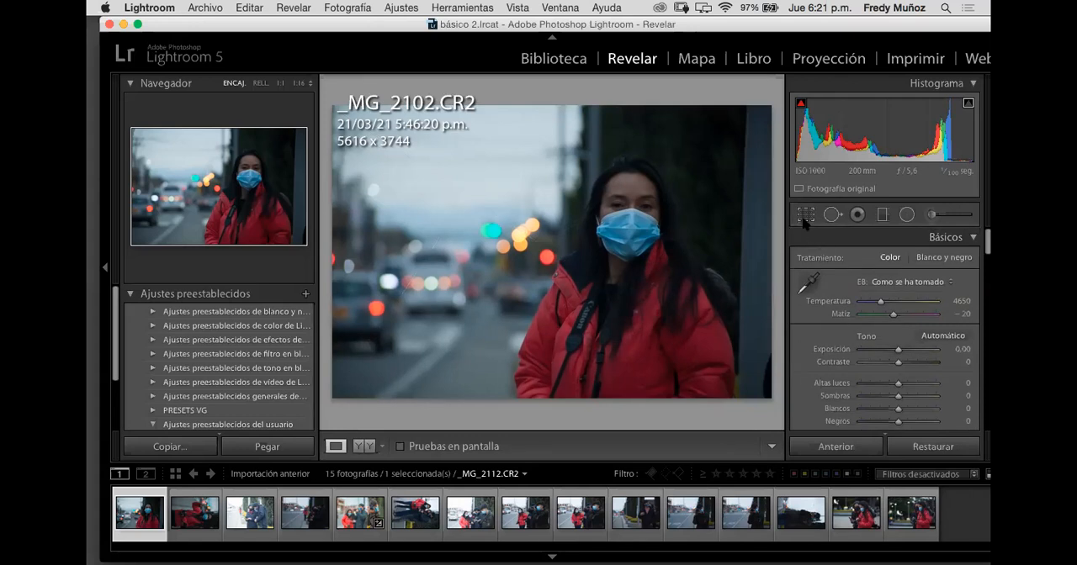
click(805, 216)
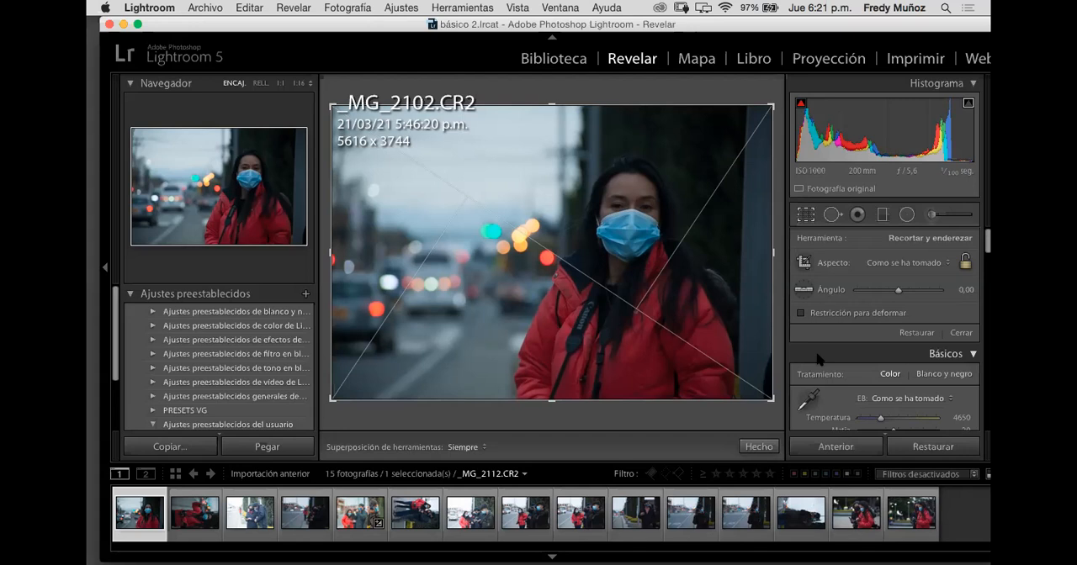
key(o)
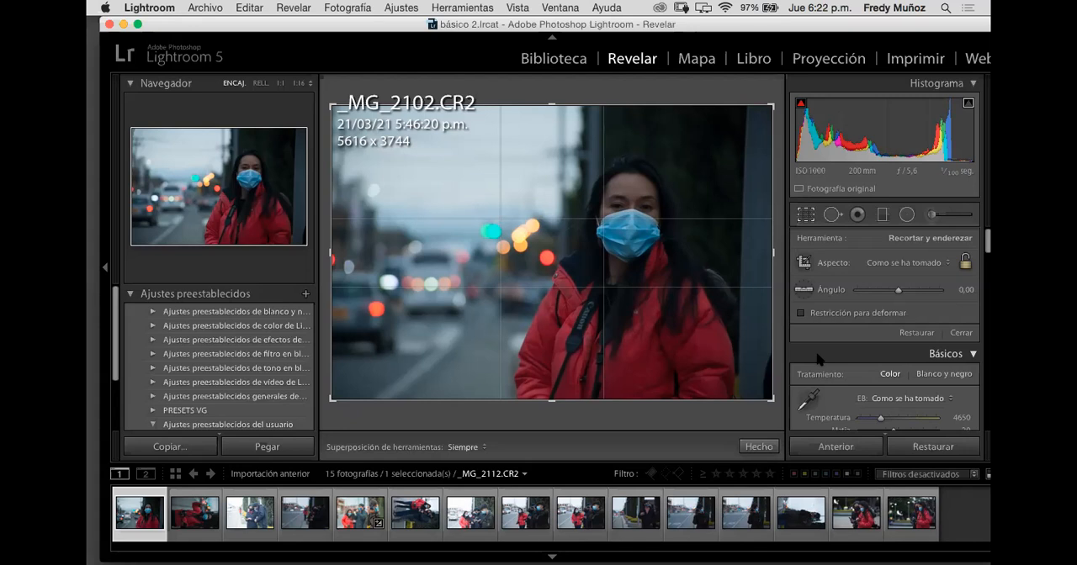
key(o)
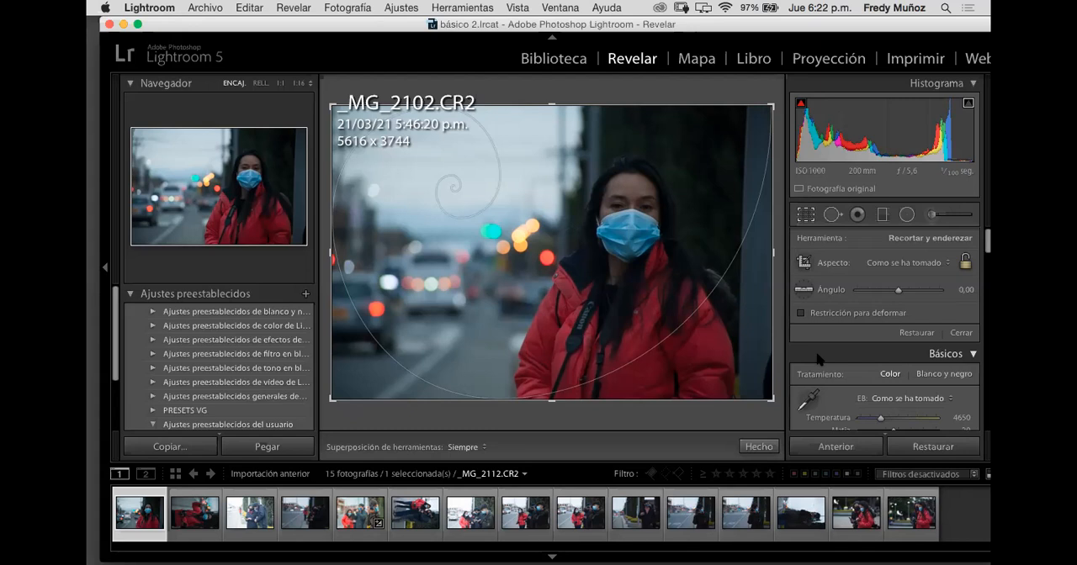
Step: Cycle the golden spiral guide's orientation until its centre curls around the woman's face
key(shift)
key(shift+o)
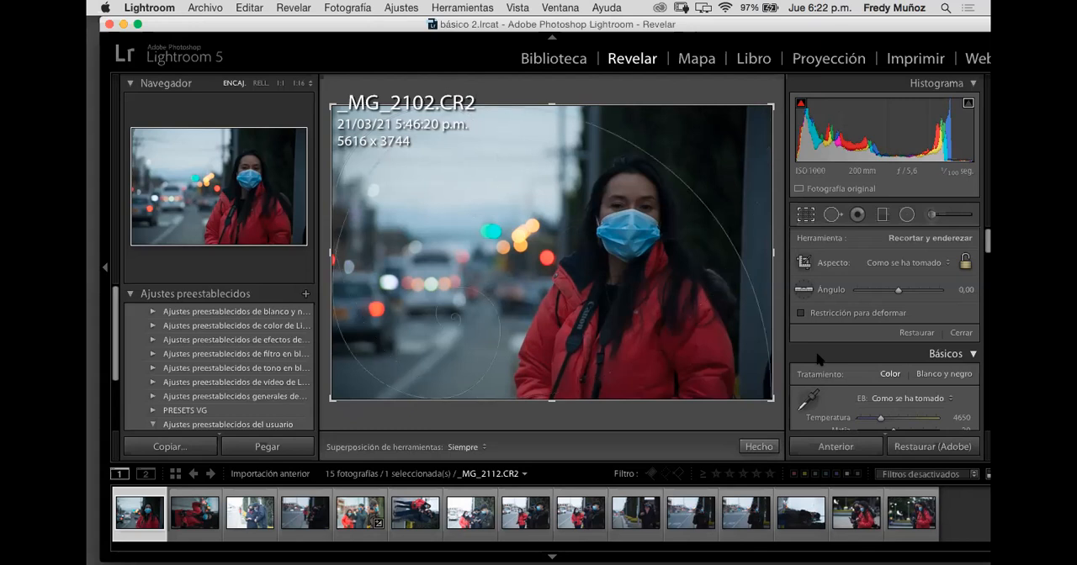
key(shift+o)
key(shift+o)
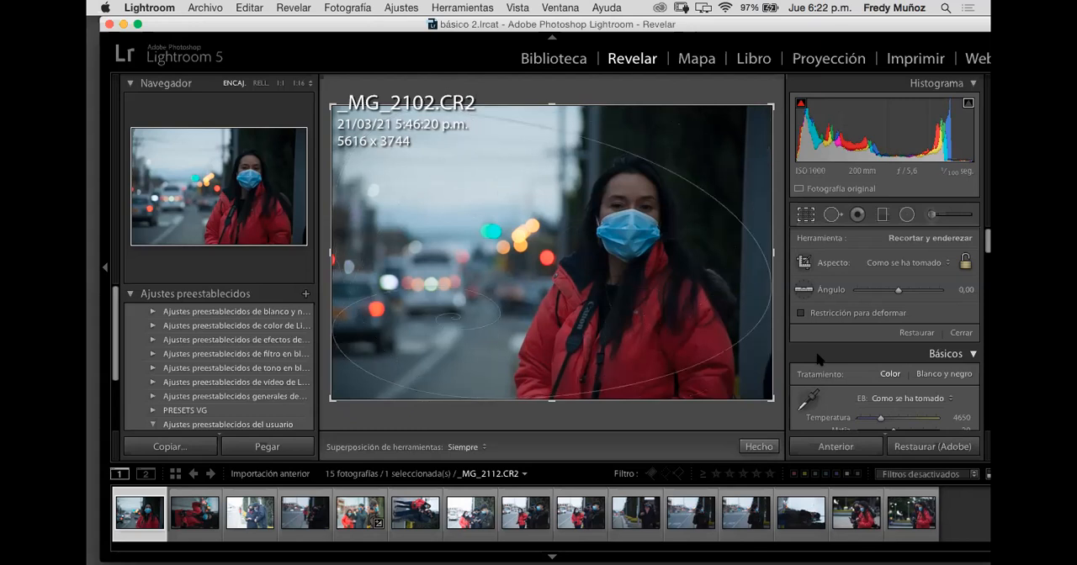
key(shift+o)
key(shift+o)
key(shift+o)
key(shift+o)
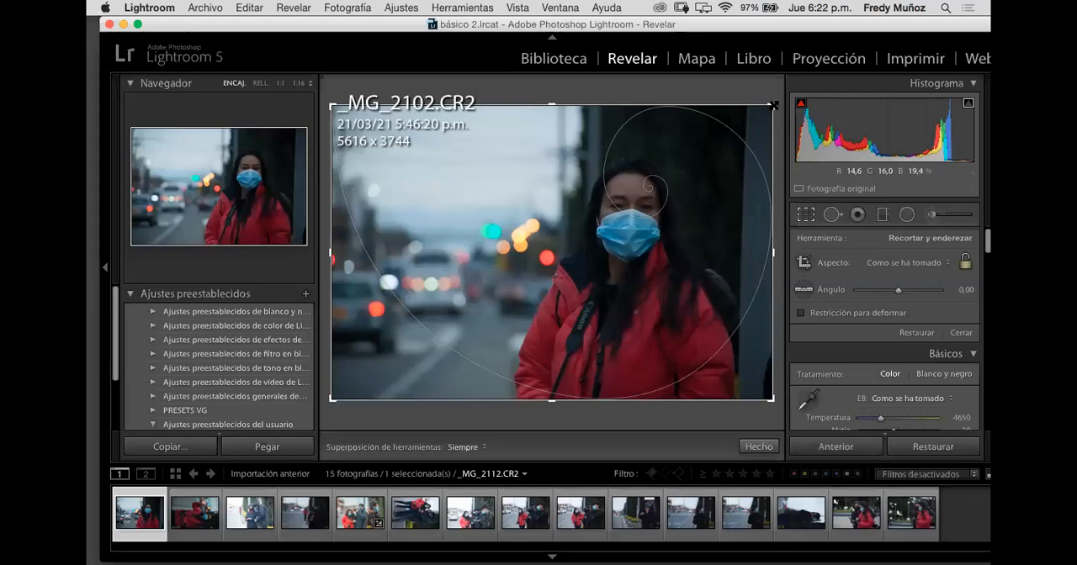
Step: Crop the photo in its original aspect ratio to 5073 x 3382, and enlarge the crop to 5325 x 3550
drag(772, 105, 749, 120)
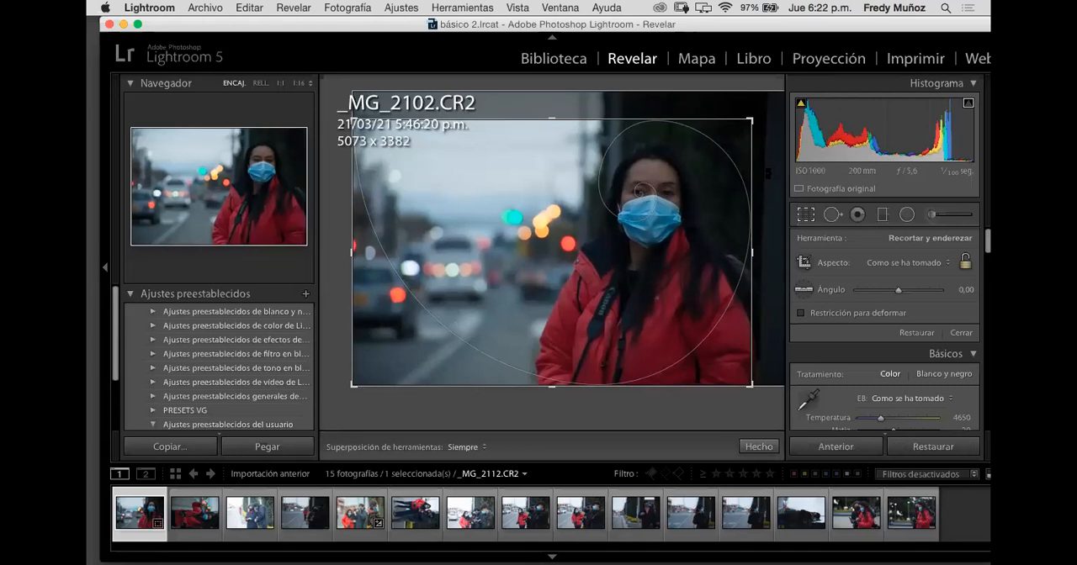
key(Return)
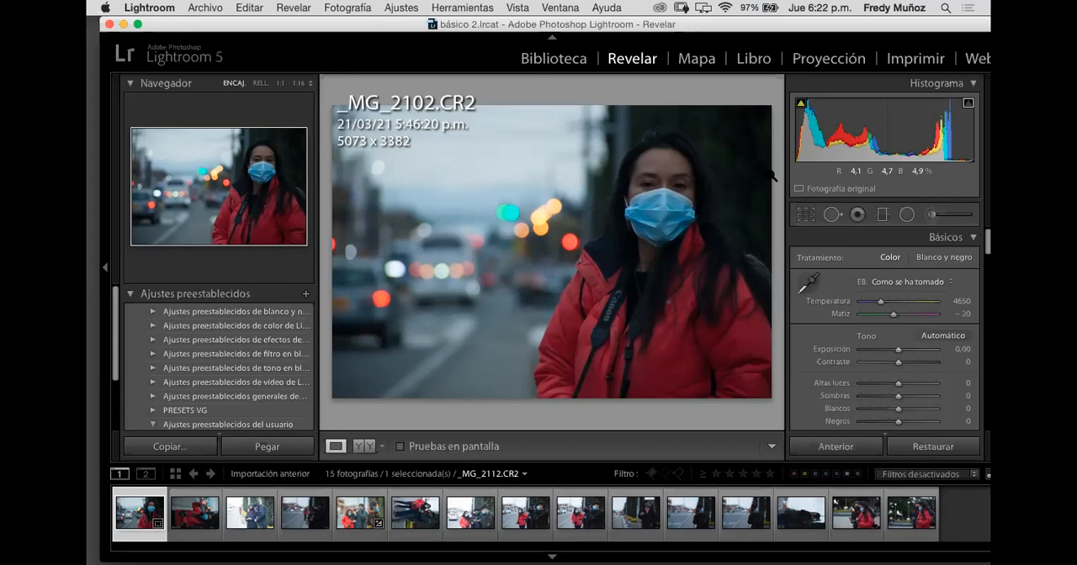
click(806, 217)
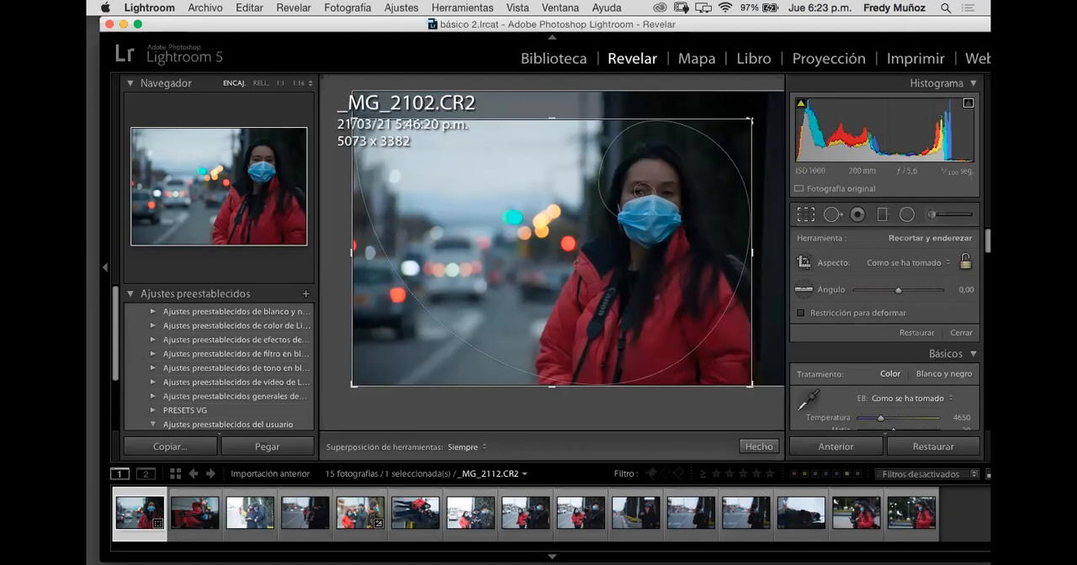
drag(751, 120, 765, 104)
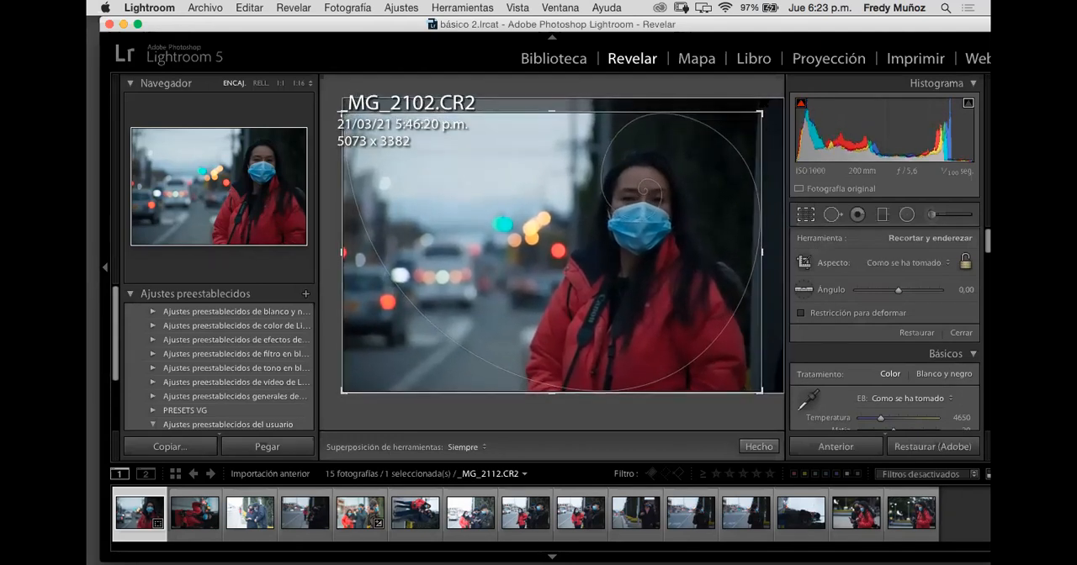
click(803, 215)
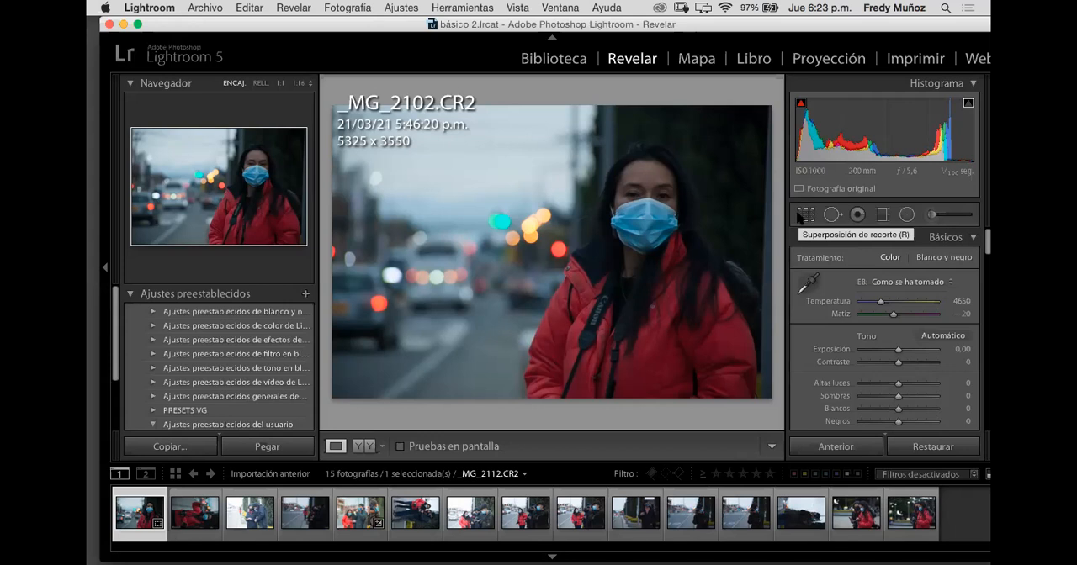
Step: Reopen the crop, examine the composition against the available guides such as aspect ratios, thirds, triangles and spiral, and close it
click(801, 217)
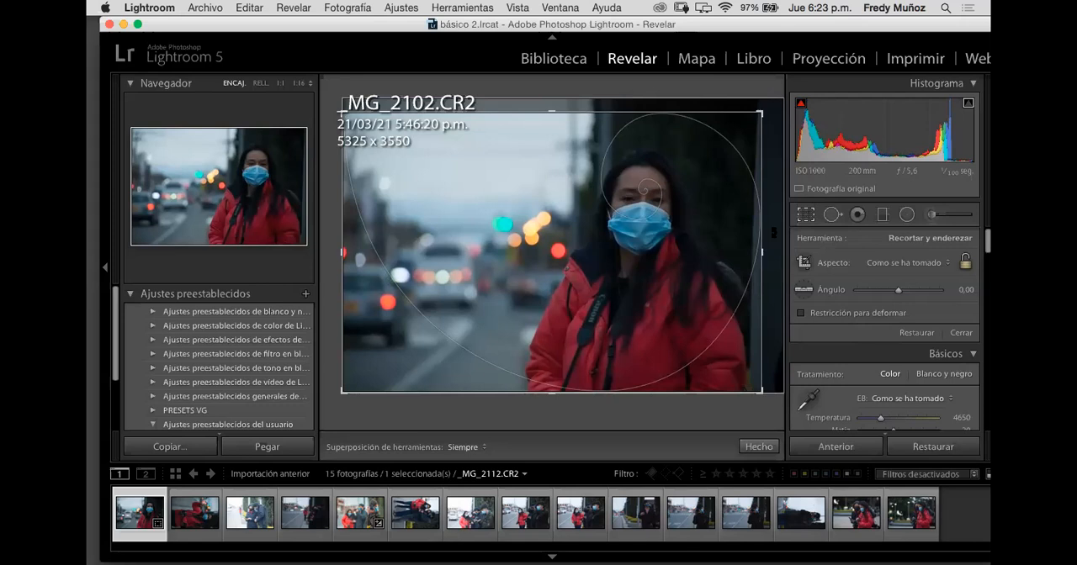
key(o)
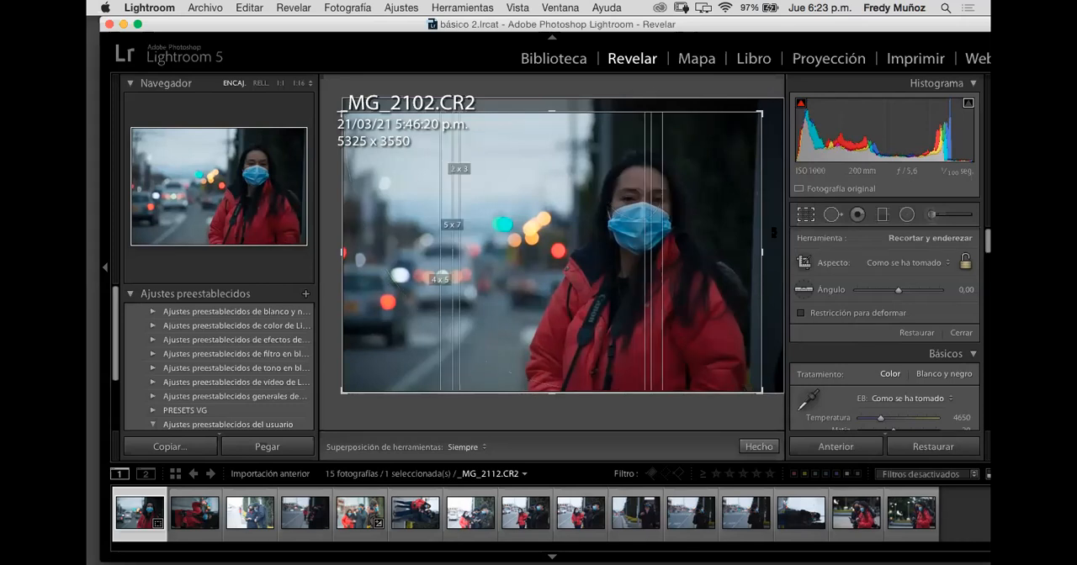
key(o)
key(o)
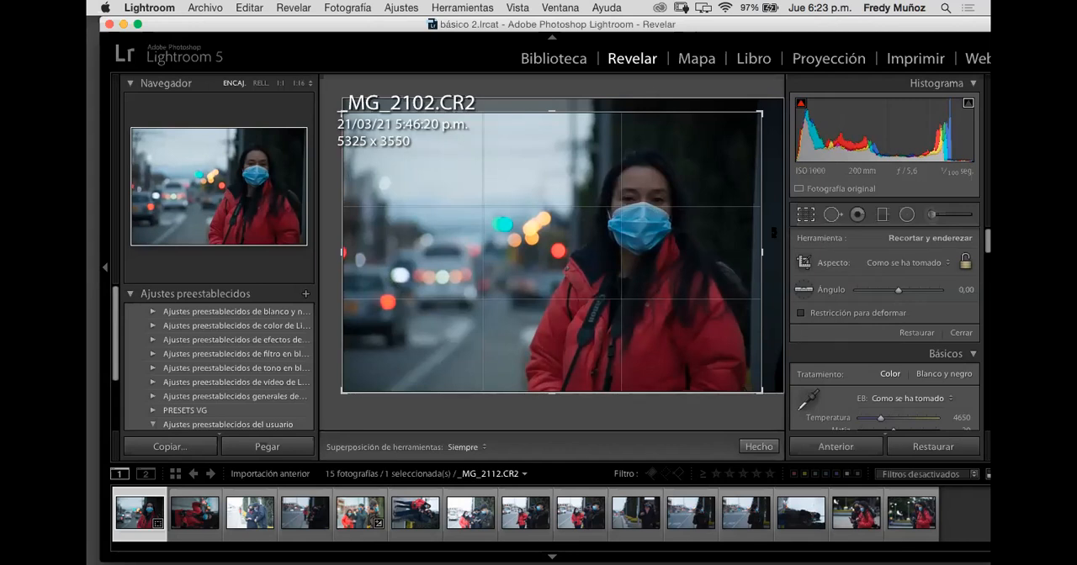
key(o)
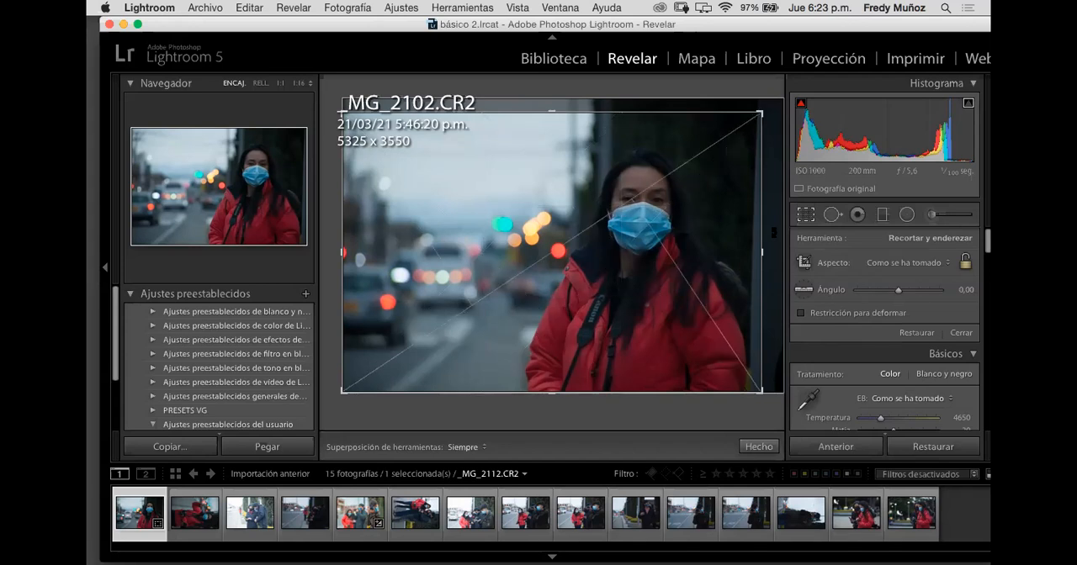
key(o)
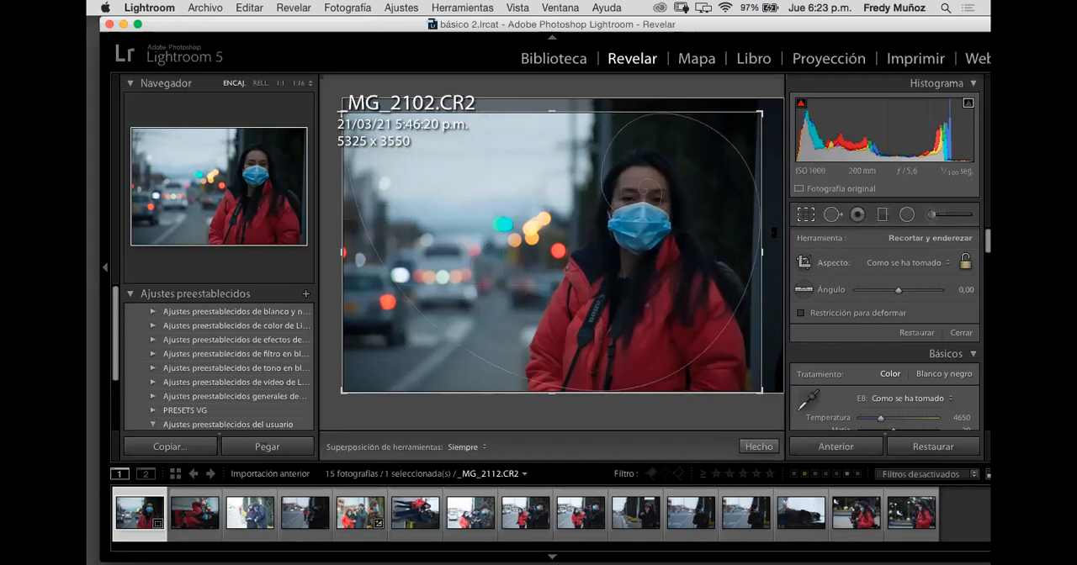
key(o)
key(o)
key(o)
key(o)
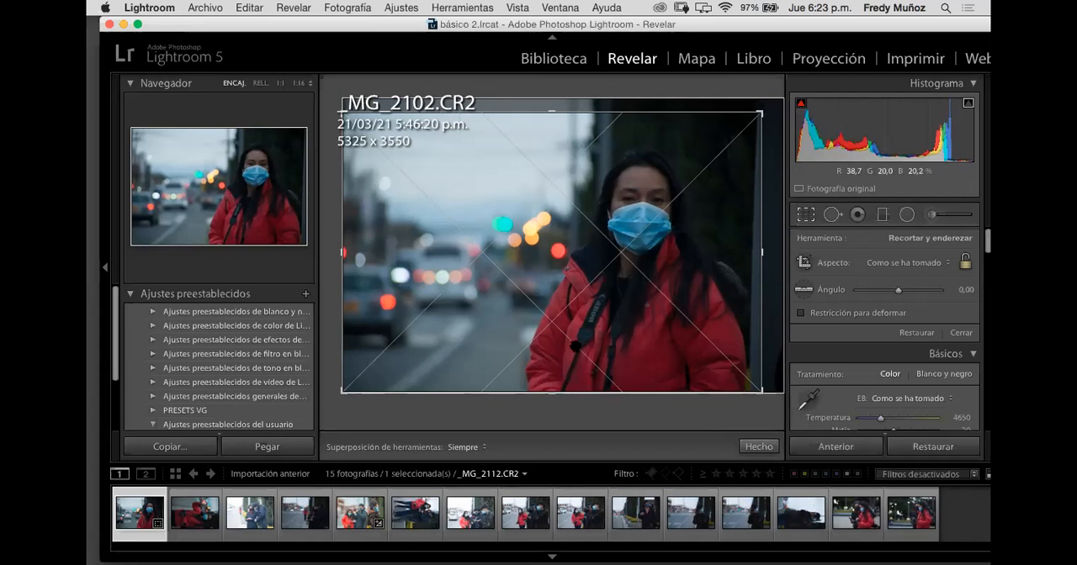
key(o)
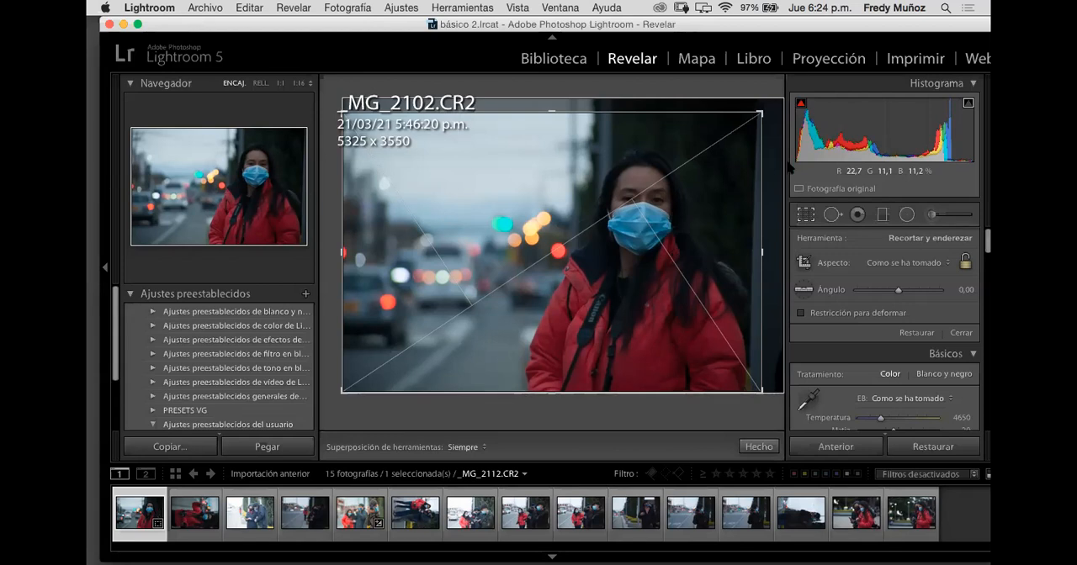
click(810, 217)
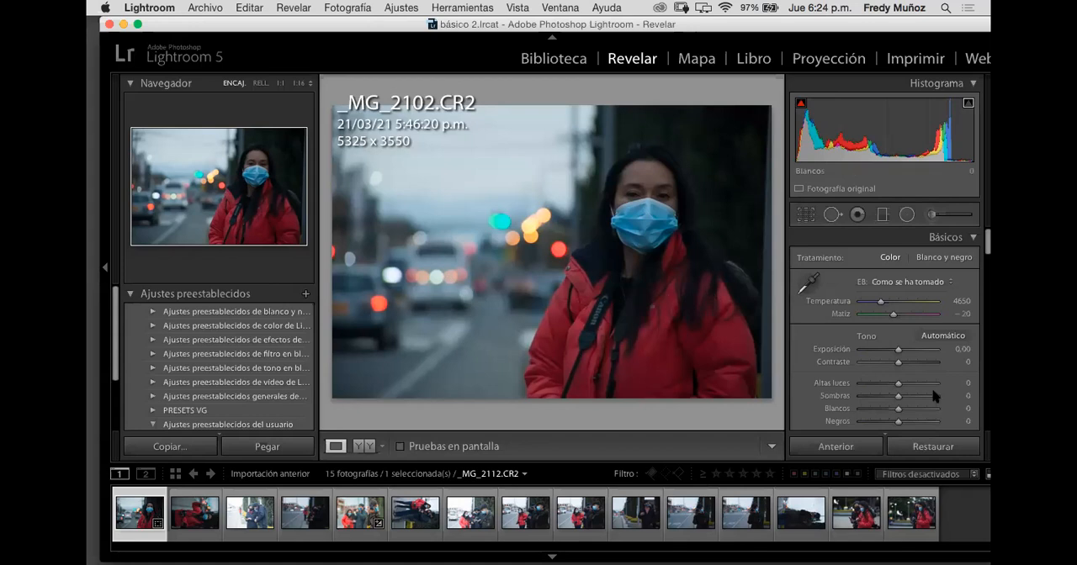
Step: Cycle through the crop guides once more, return to the golden spiral and leave the crop as it is
click(805, 217)
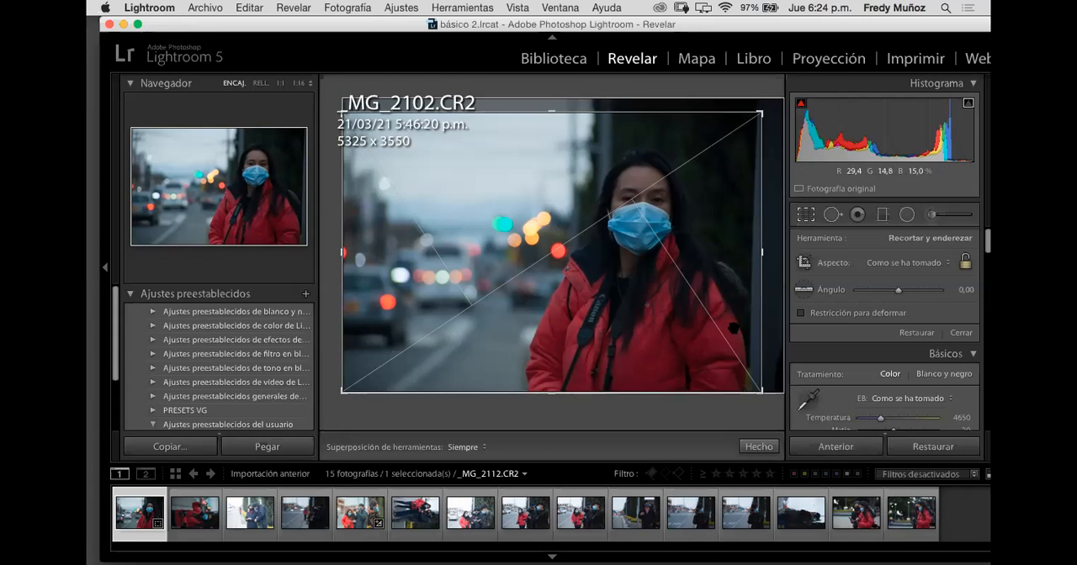
key(o)
key(o)
key(o)
key(o)
key(o)
key(o)
key(o)
key(o)
key(o)
key(o)
key(o)
key(o)
key(o)
key(o)
key(o)
key(o)
key(o)
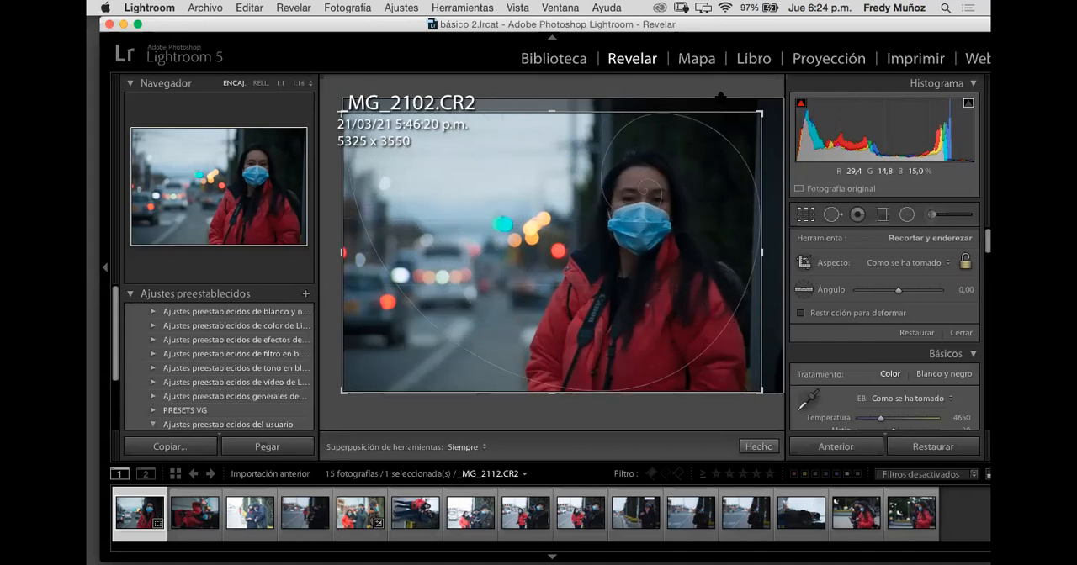
click(806, 216)
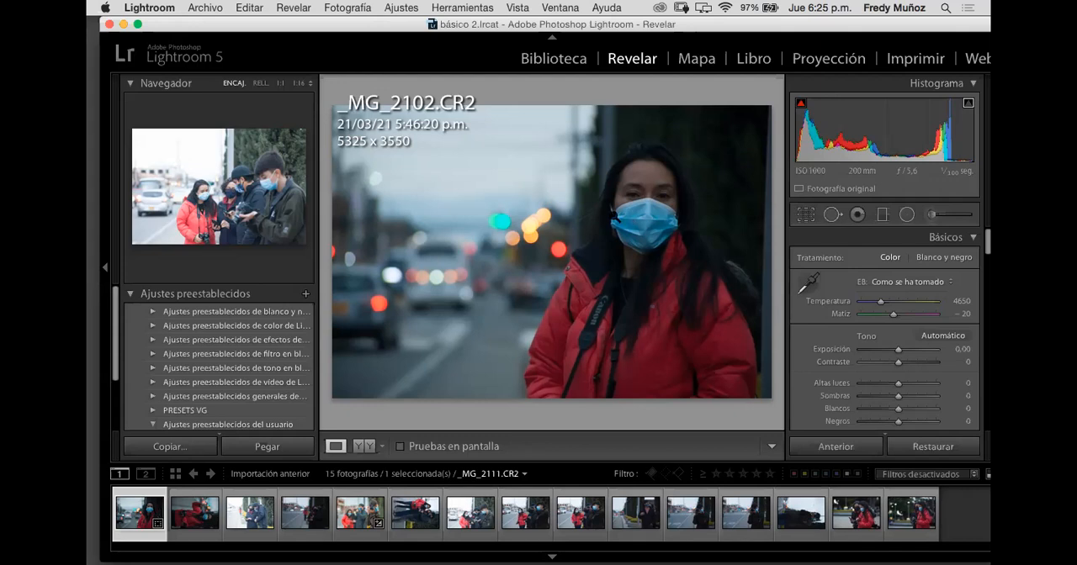
Step: Set up the Spot Removal brush in Heal mode over the woman's forehead at 1:1, with size 67 and feather 0
click(655, 185)
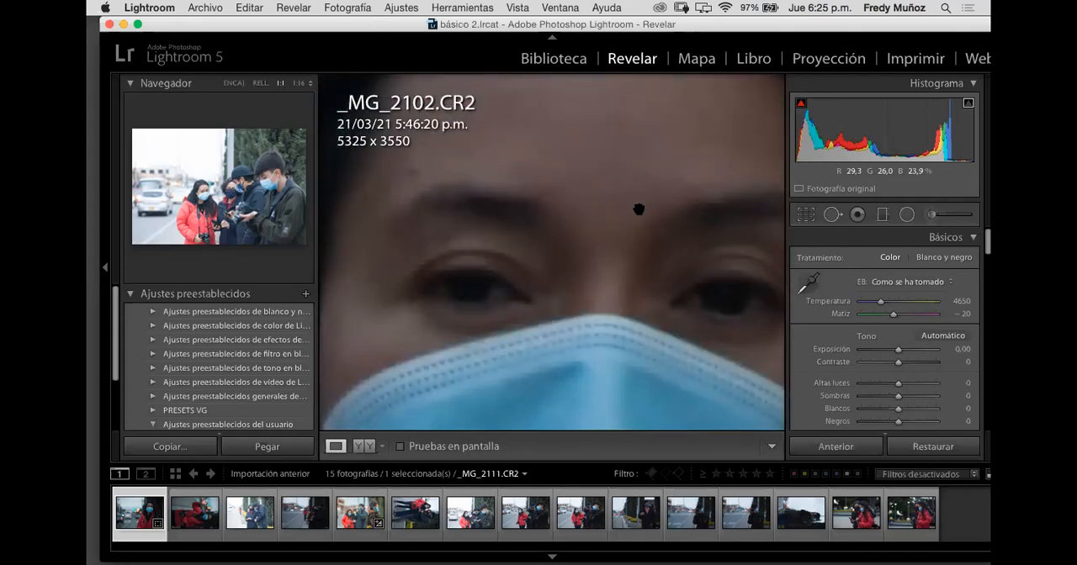
drag(664, 291, 617, 309)
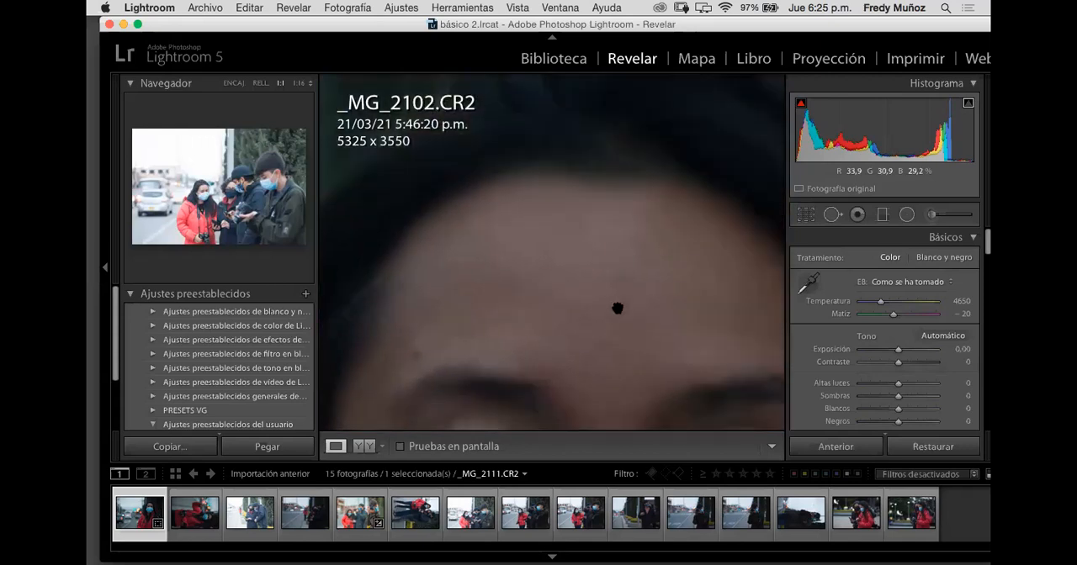
click(832, 215)
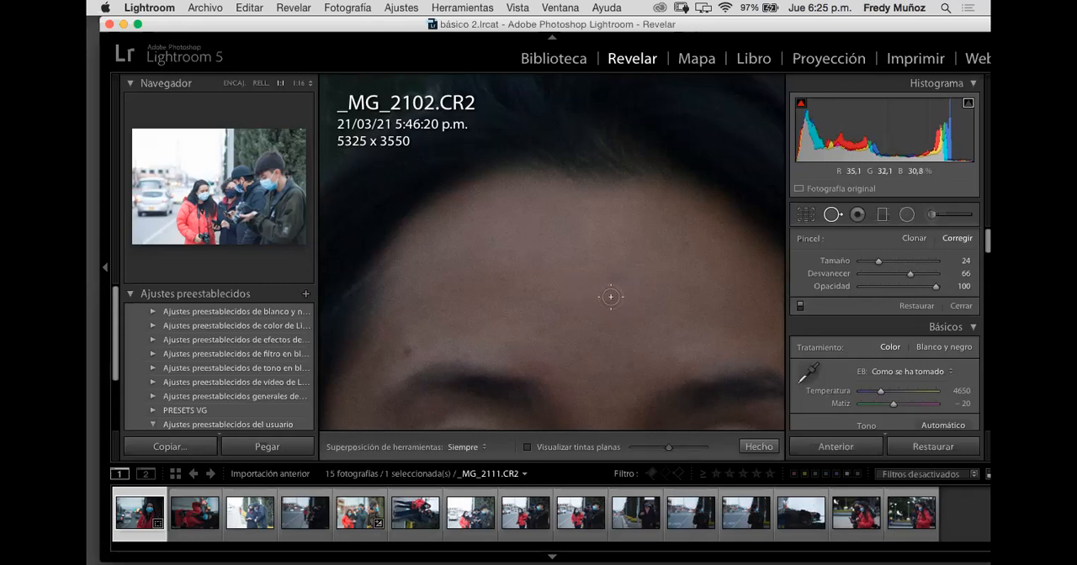
scroll(611, 296, up, 10)
scroll(611, 296, down, 4)
scroll(610, 296, up, 2)
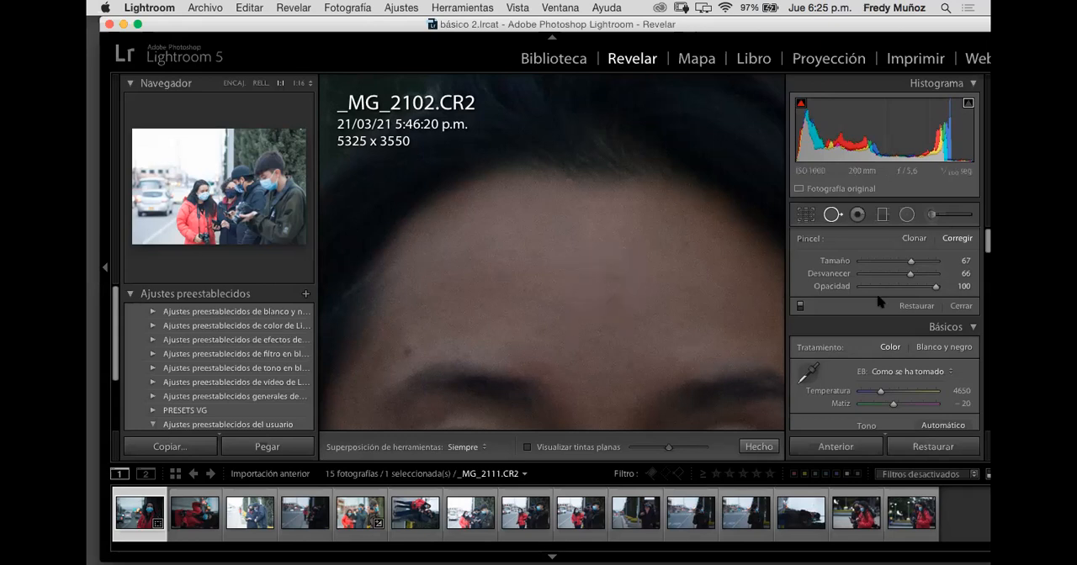
drag(909, 273, 853, 280)
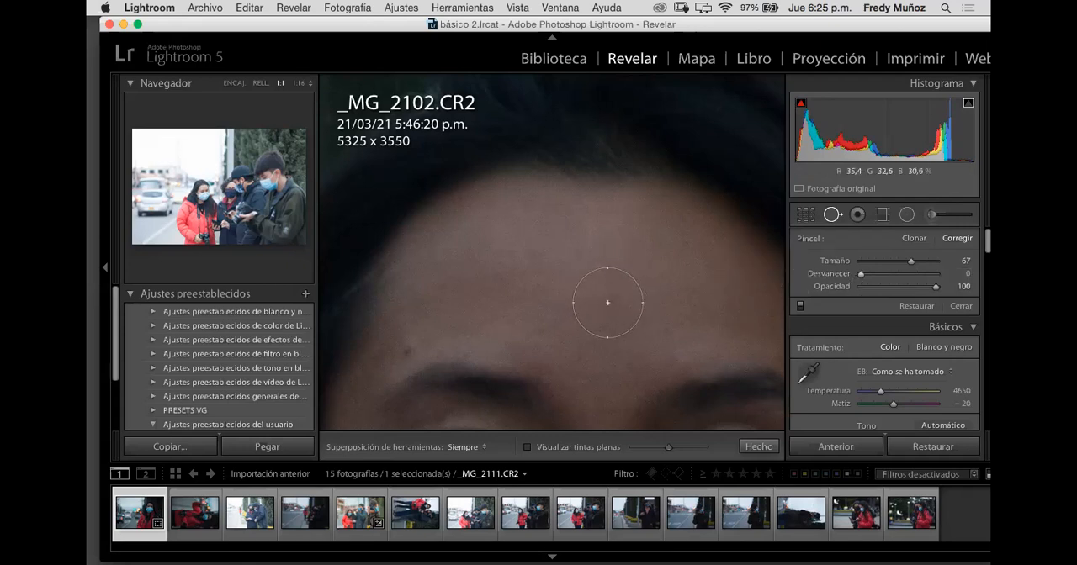
Step: Heal two small spots on the woman's forehead with the Spot Removal brush at size 16, and close the tool
scroll(608, 302, down, 2)
scroll(608, 302, down, 6)
scroll(608, 301, down, 2)
scroll(612, 294, down, 2)
scroll(611, 291, up, 5)
scroll(610, 300, up, 4)
scroll(610, 292, down, 5)
scroll(610, 292, down, 2)
click(613, 294)
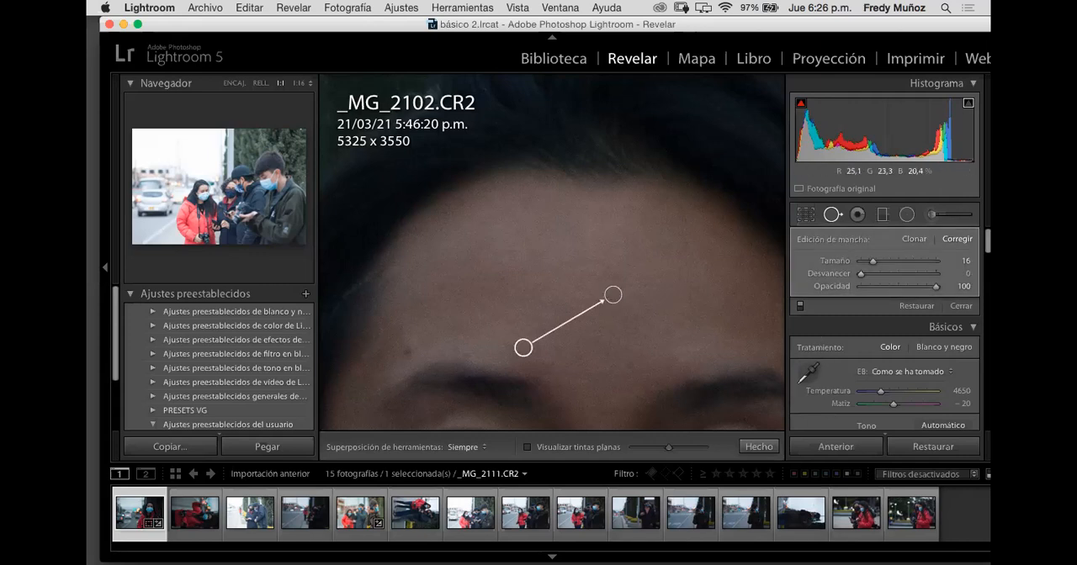
click(684, 242)
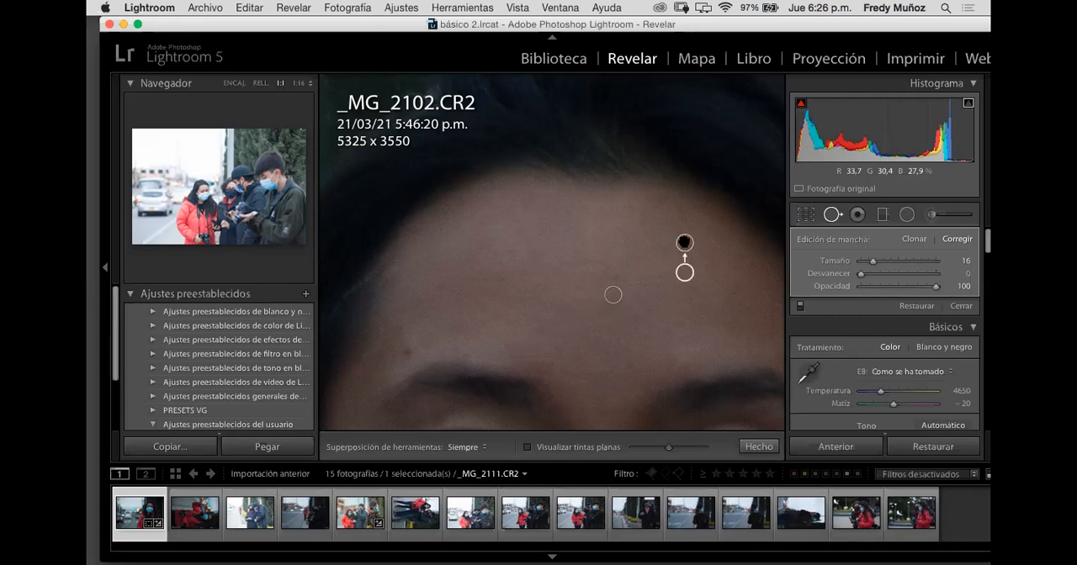
click(831, 215)
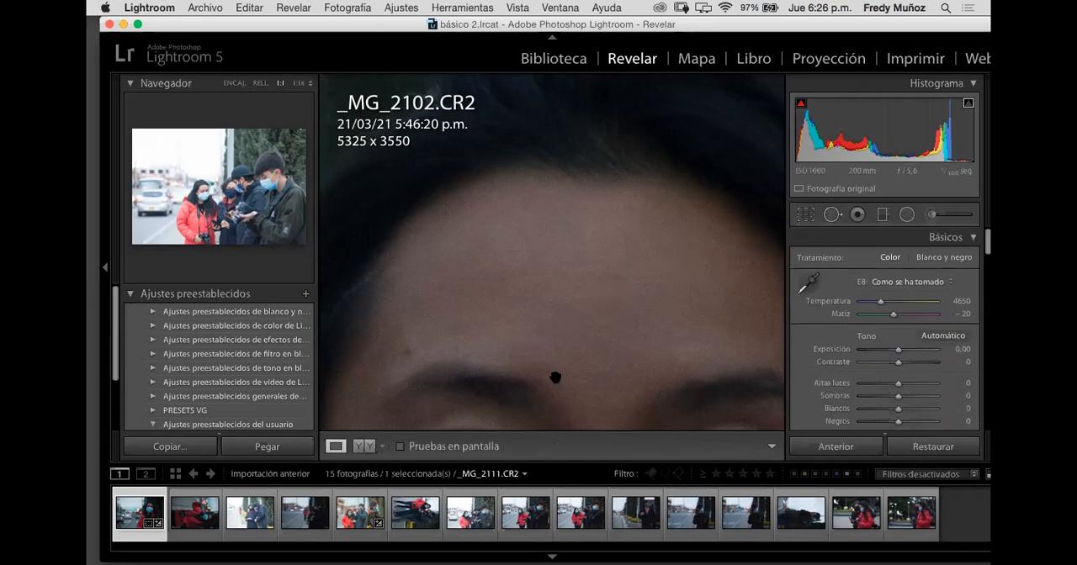
Step: Compare the forehead before and after healing, recheck the spot markers, and return to the full photo view
click(363, 447)
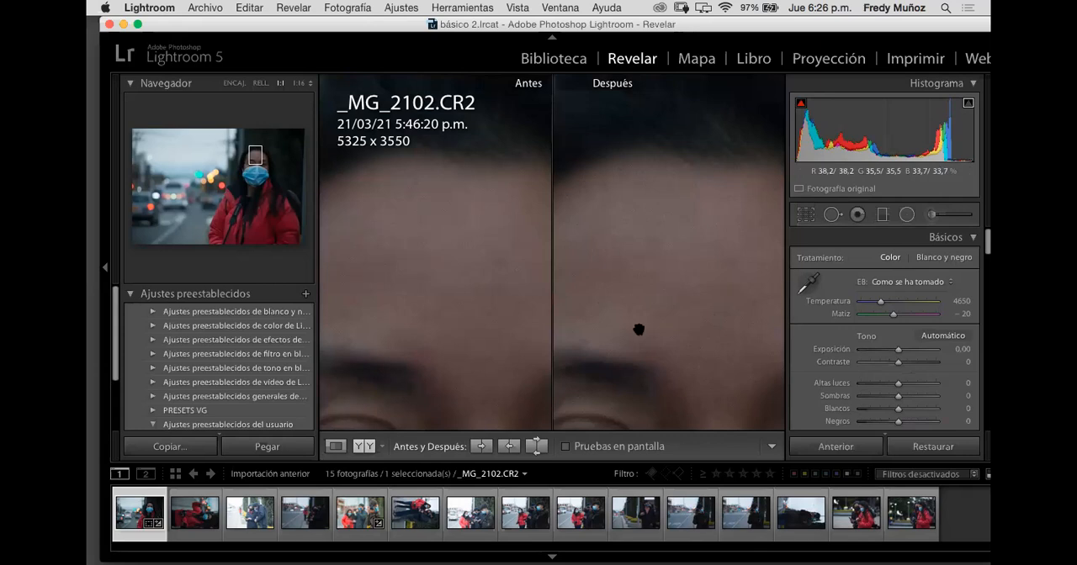
click(337, 445)
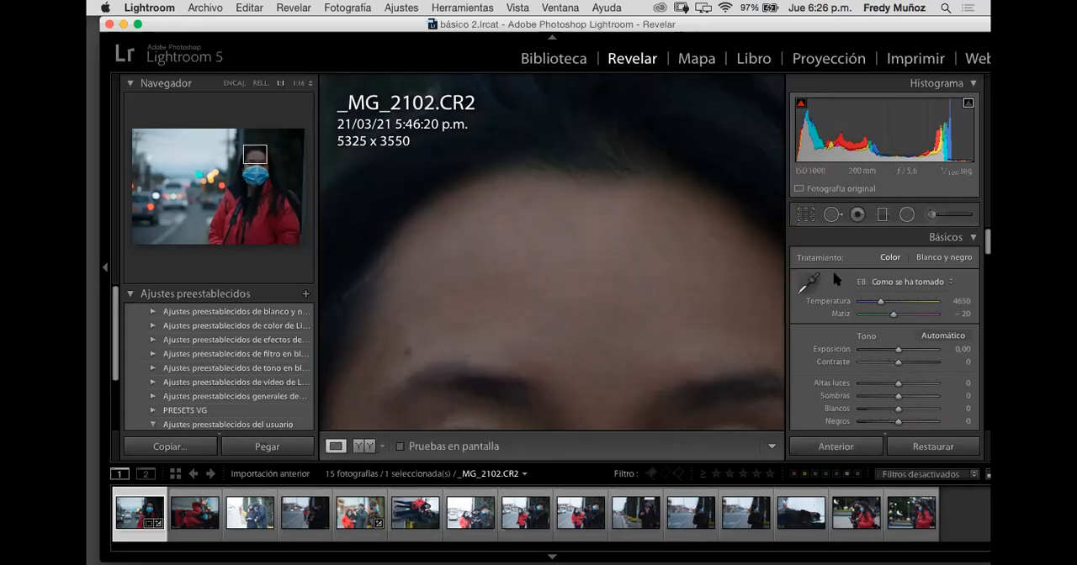
click(831, 215)
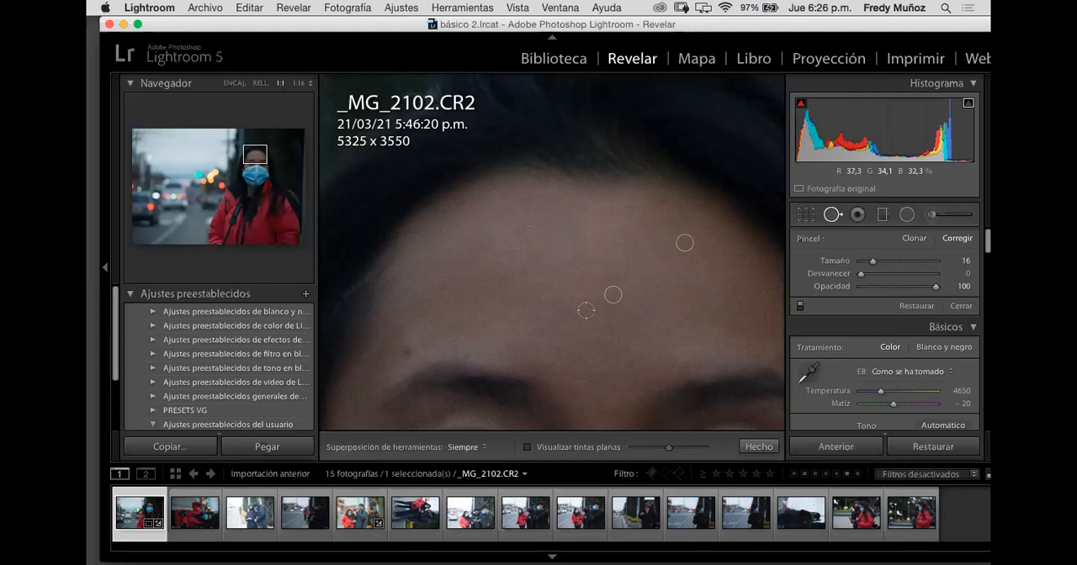
scroll(585, 310, up, 5)
key(q)
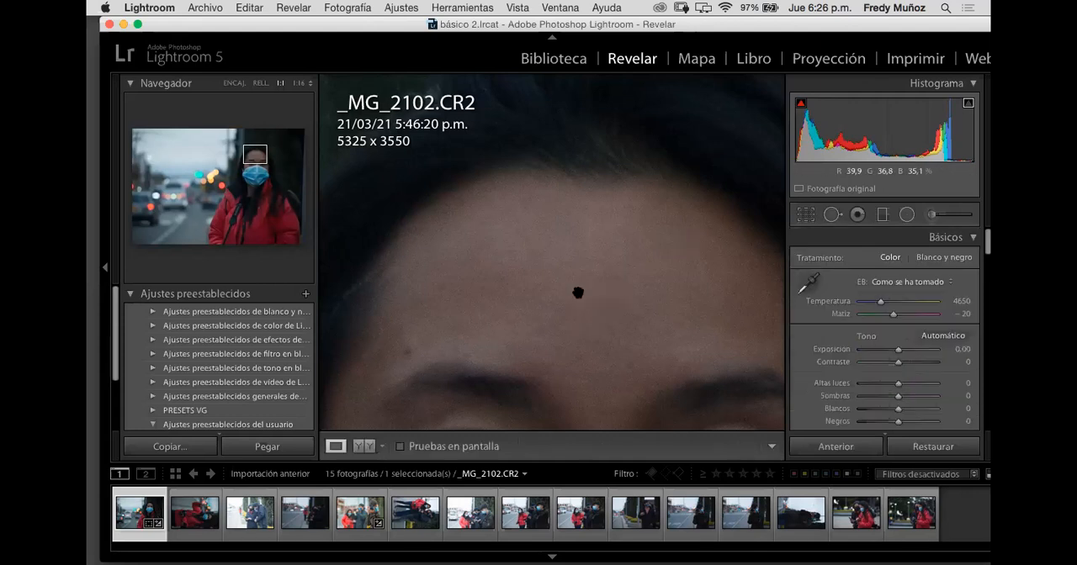
click(579, 294)
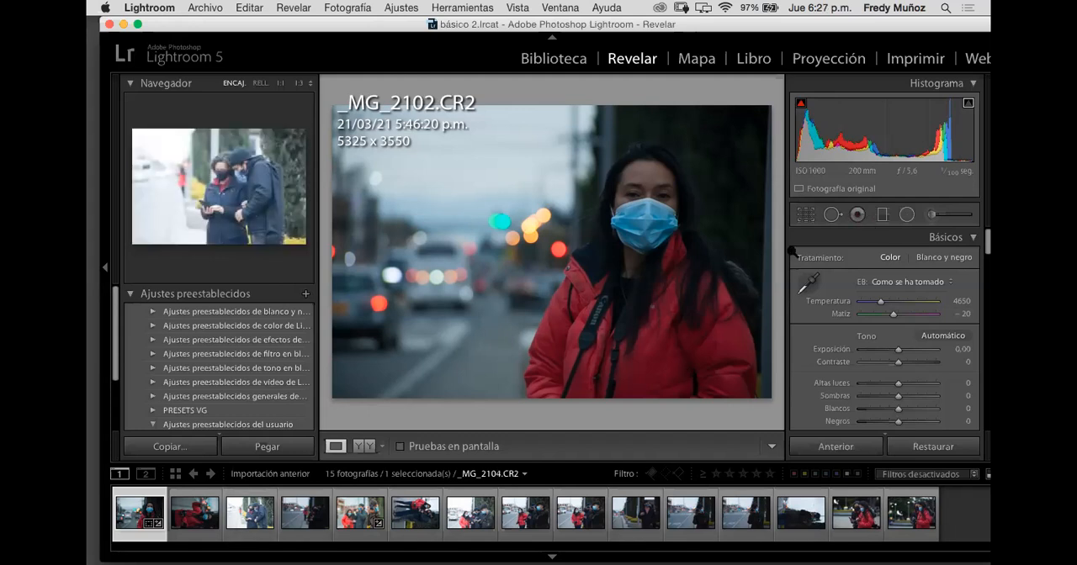
Step: Draw a graduated filter from the photo's right edge inward across the woman
click(883, 215)
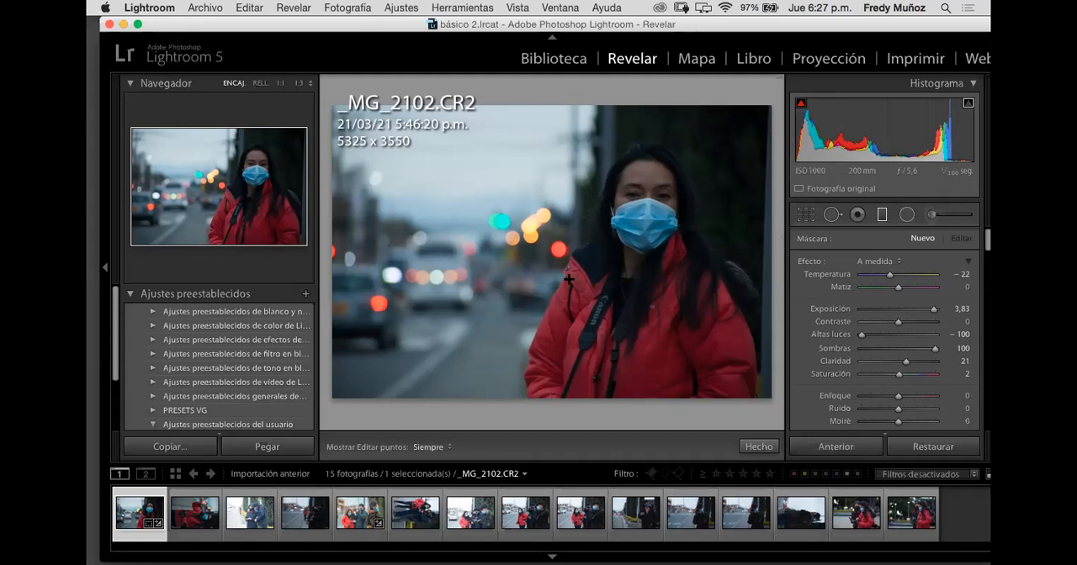
drag(774, 287, 765, 292)
drag(629, 278, 497, 302)
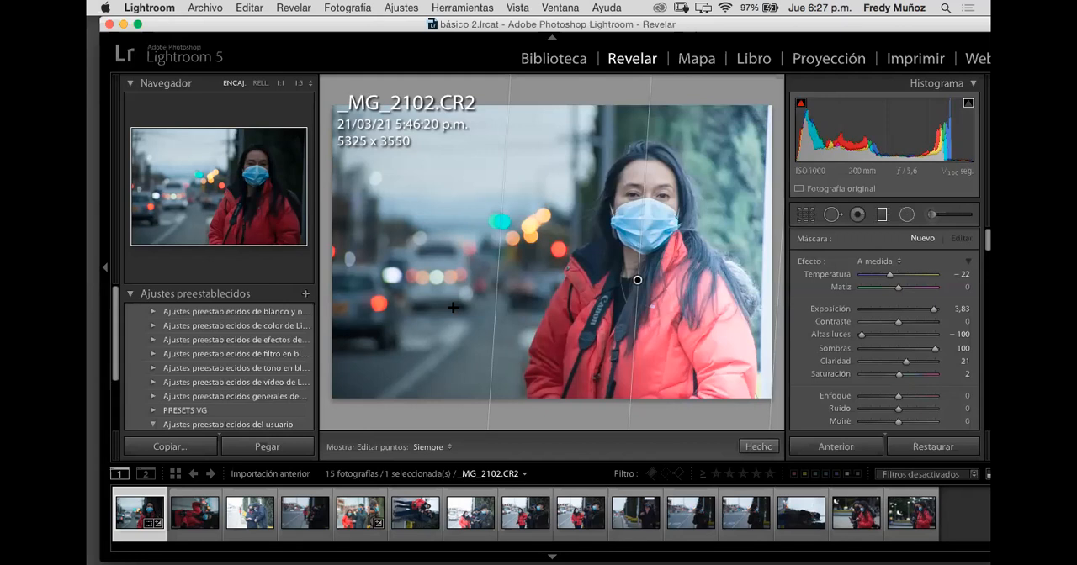
drag(452, 308, 453, 307)
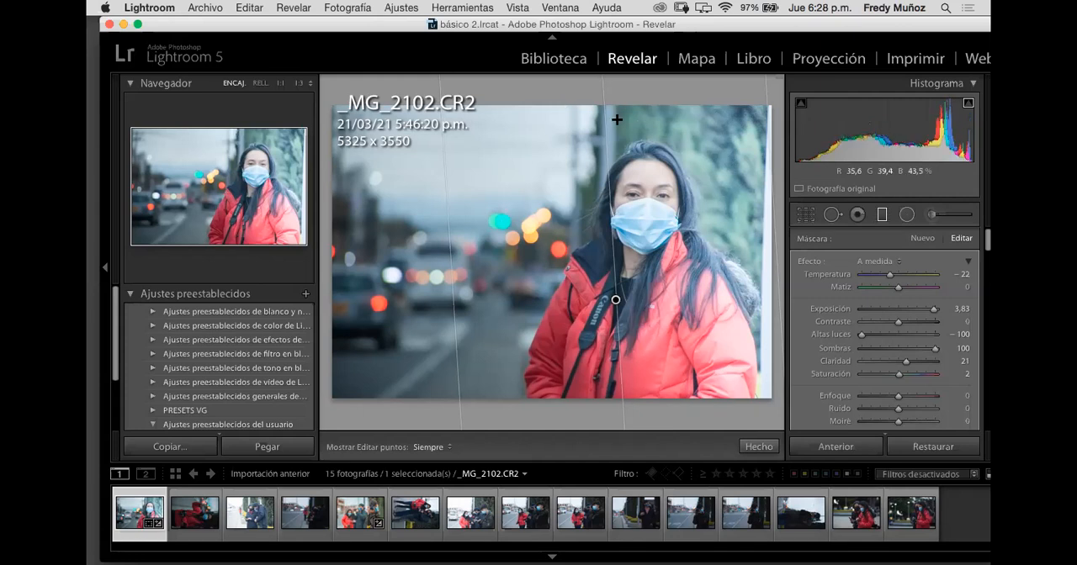
Step: Tilt the graduated filter diagonally and move its centre onto the left edge of the woman's jacket
drag(616, 119, 653, 135)
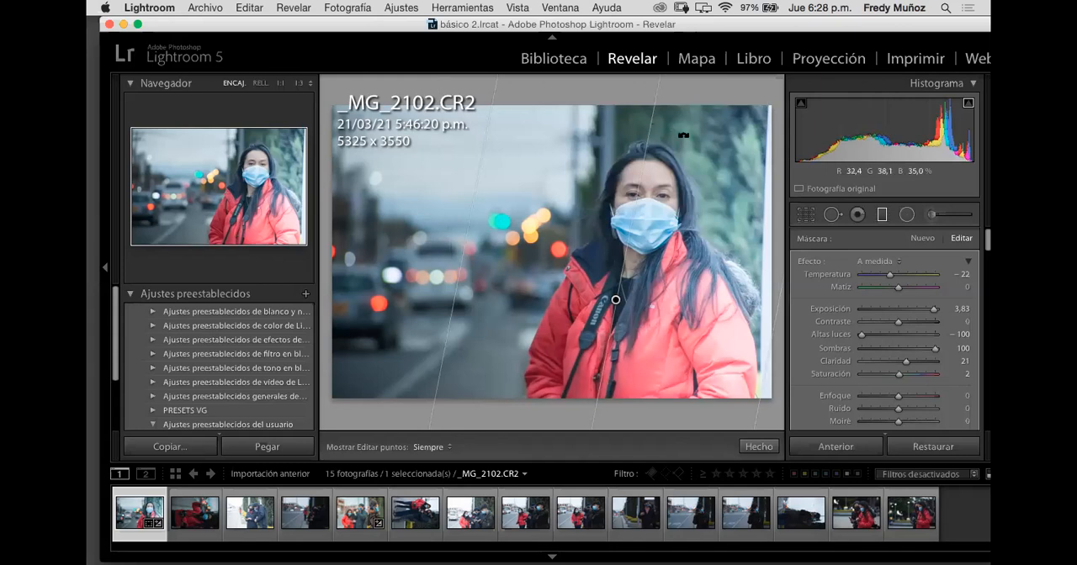
drag(684, 139, 692, 154)
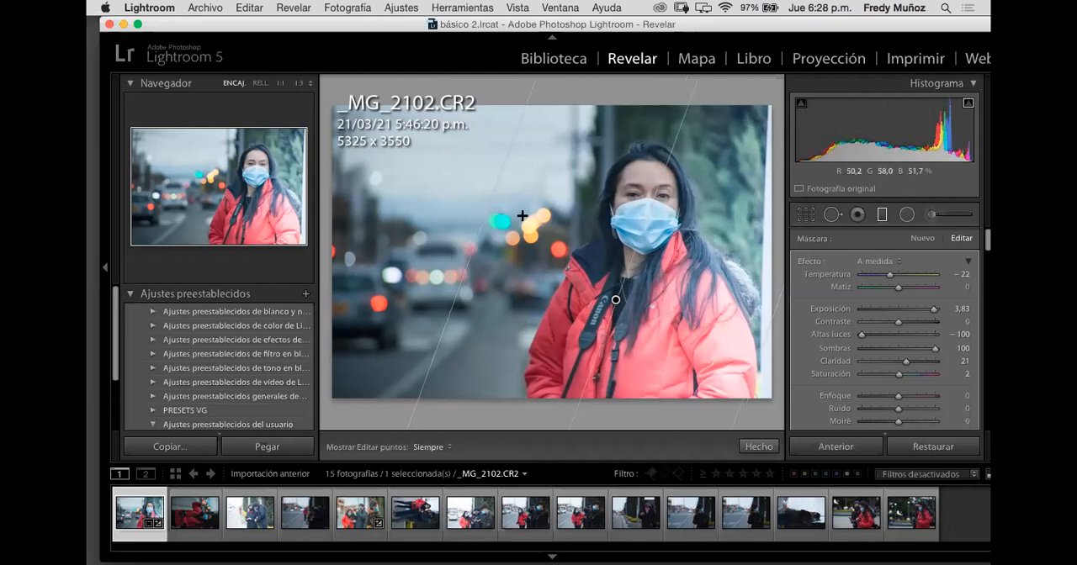
mouse_move(480, 248)
mouse_down()
mouse_move(575, 276)
mouse_move(468, 245)
mouse_up()
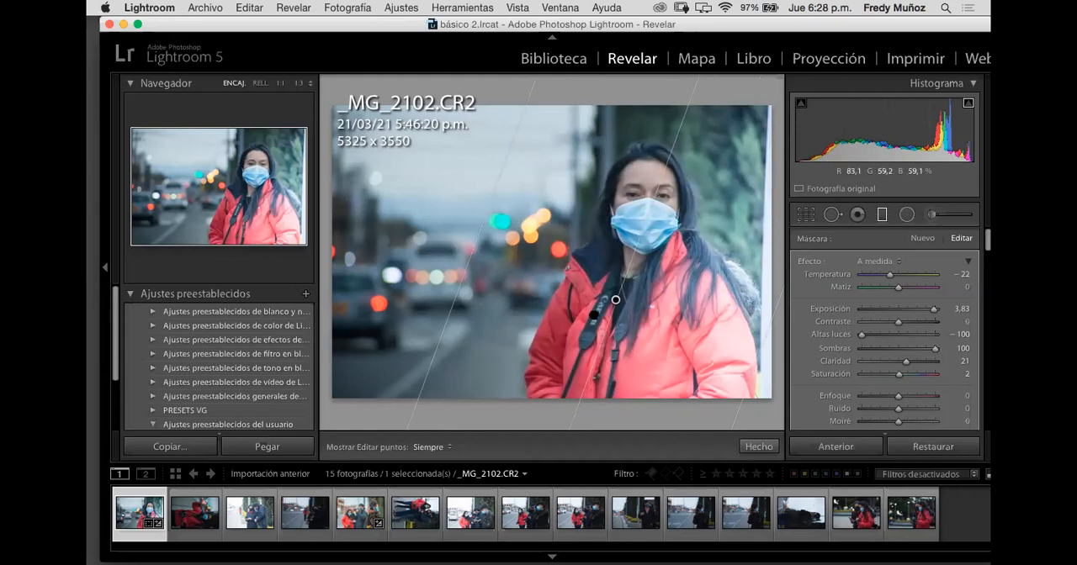
drag(593, 314, 552, 309)
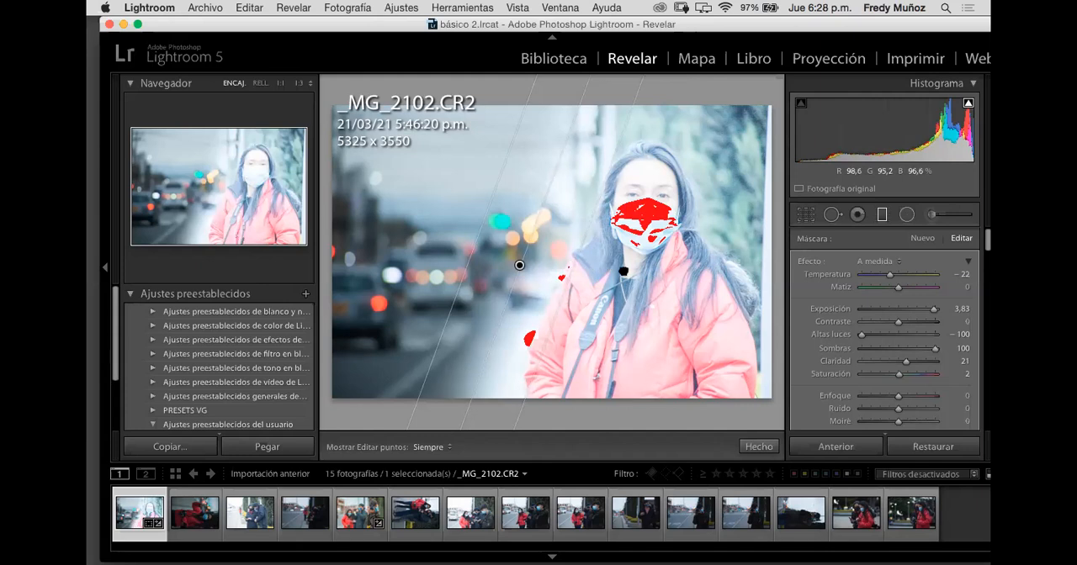
drag(644, 275, 772, 351)
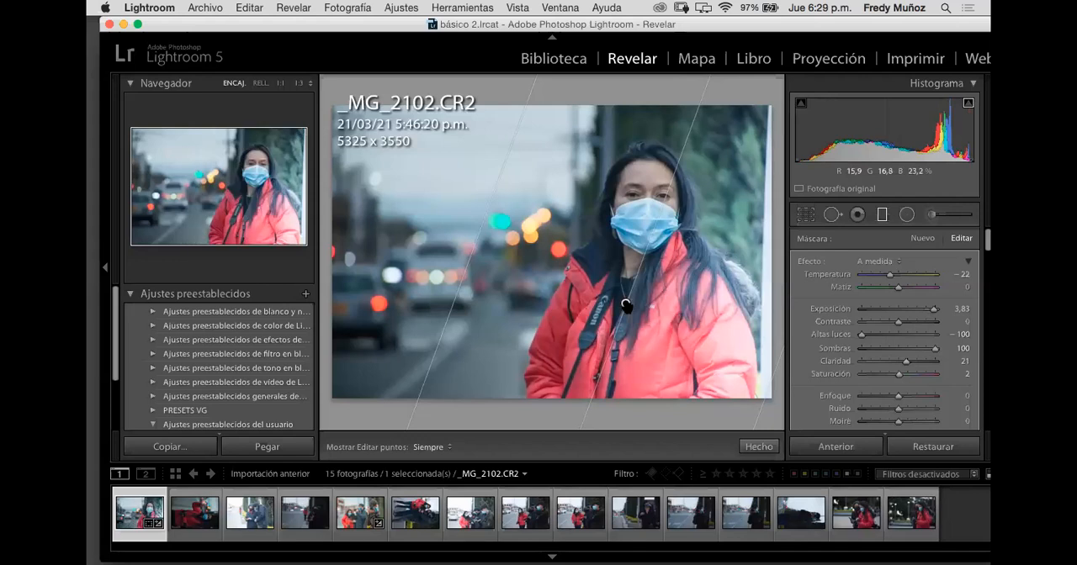
drag(584, 297, 569, 297)
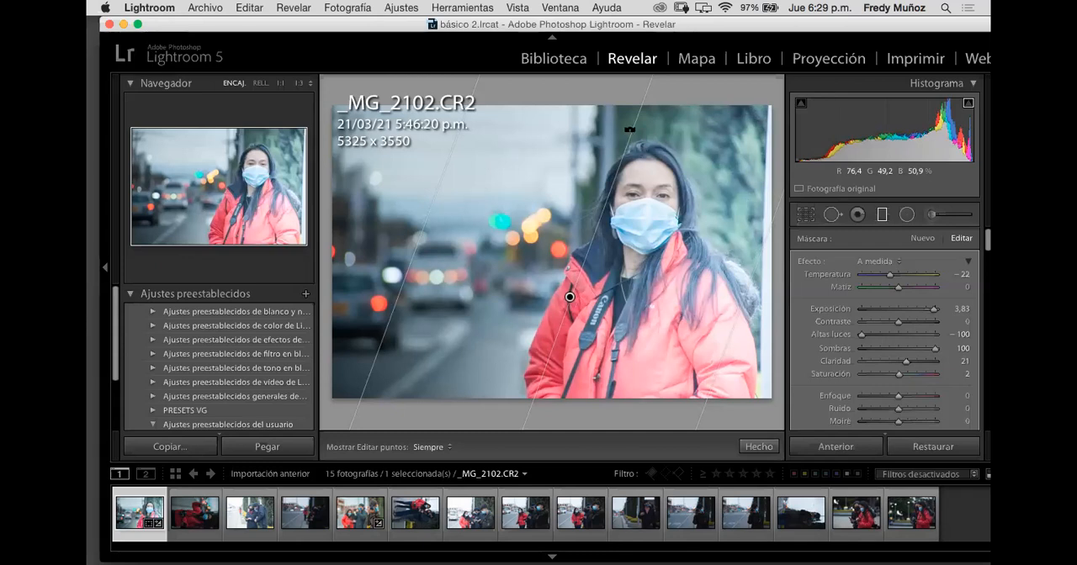
drag(635, 135, 628, 190)
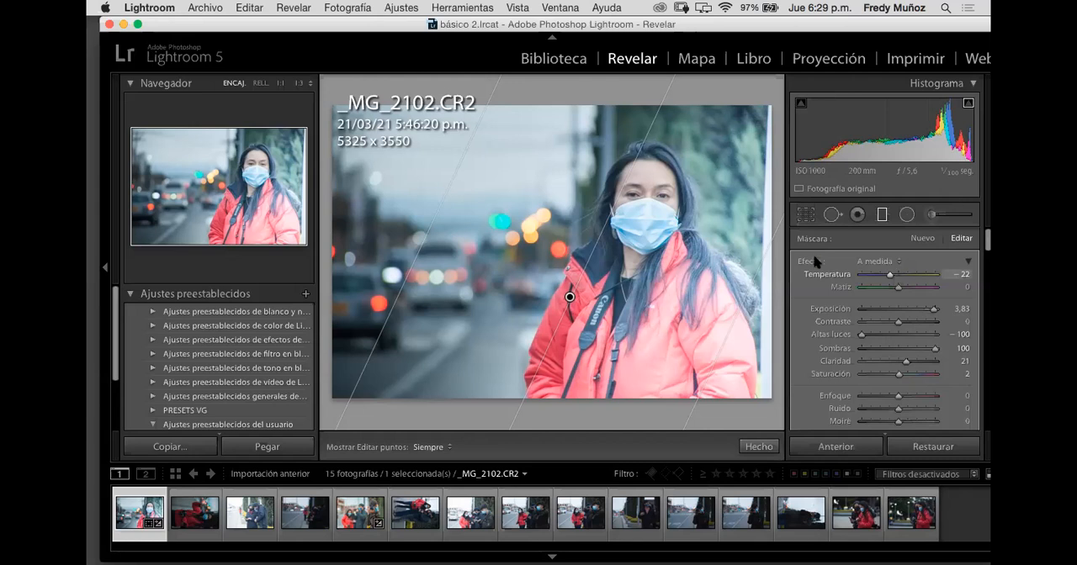
Step: Delete the graduated filter, undo the deletion, and close and reopen the Graduated Filter tool
click(570, 296)
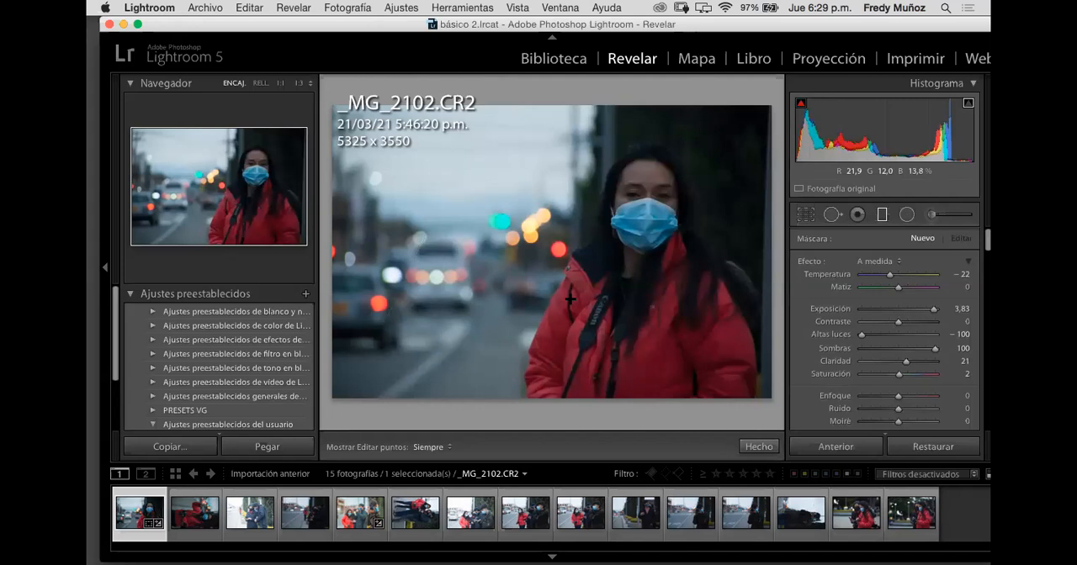
key(super+z)
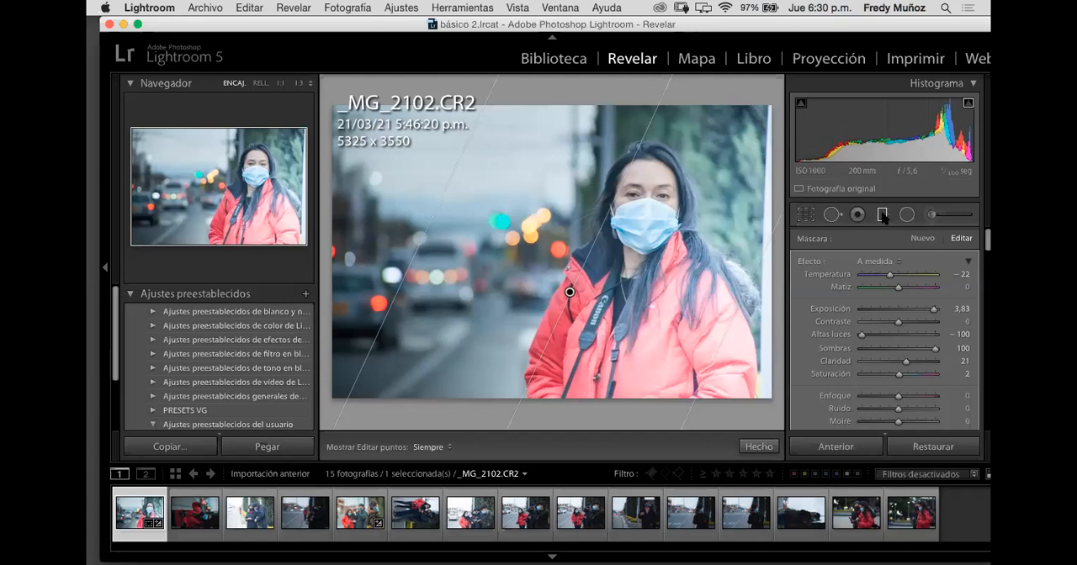
click(882, 217)
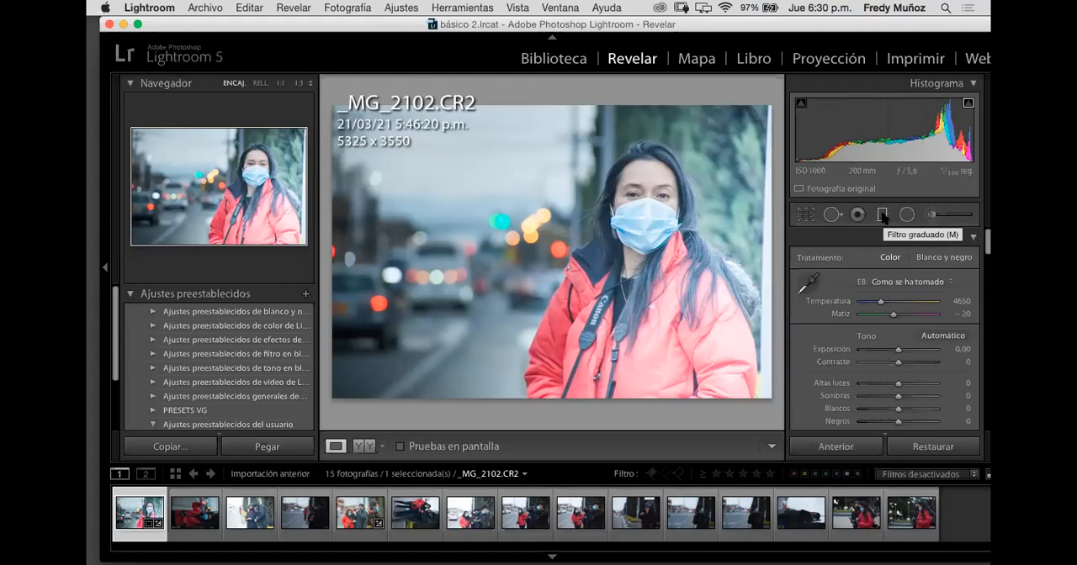
click(881, 216)
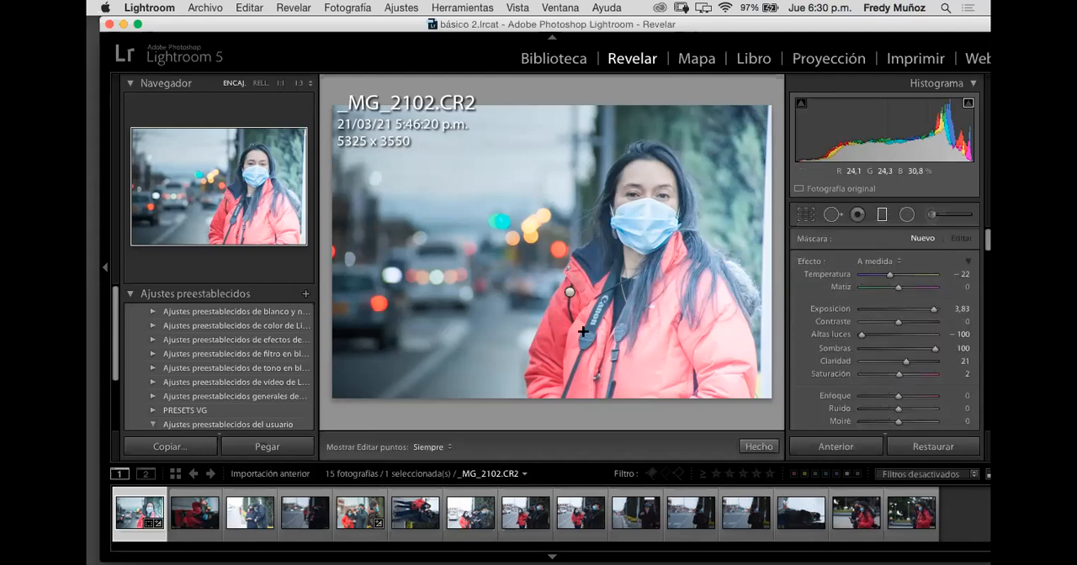
Step: Select the existing graduated filter and set its exposure to 1.62, contrast to 11 and highlights to 5
click(570, 292)
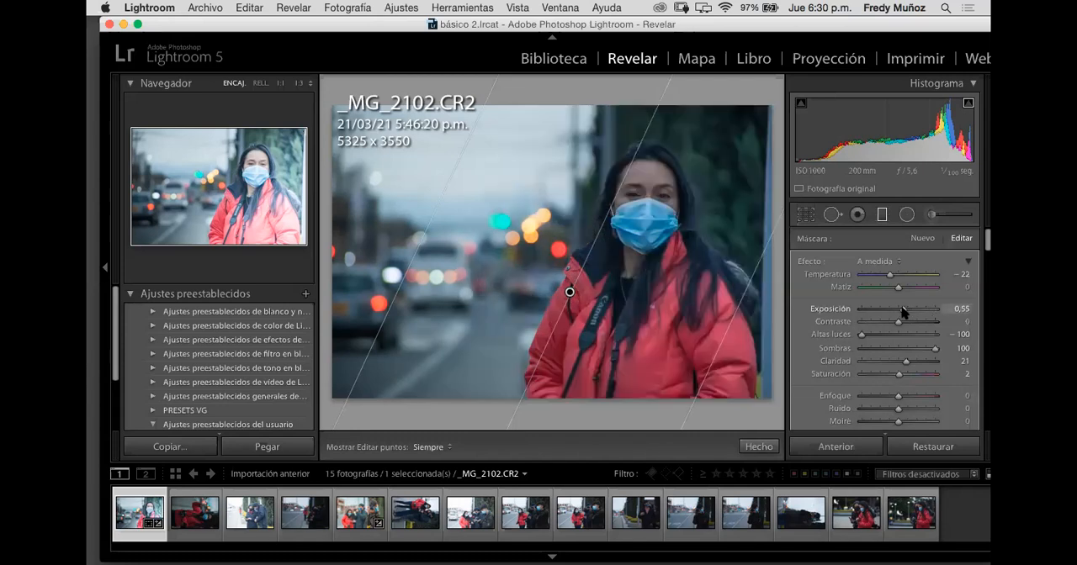
drag(902, 311, 909, 311)
click(900, 334)
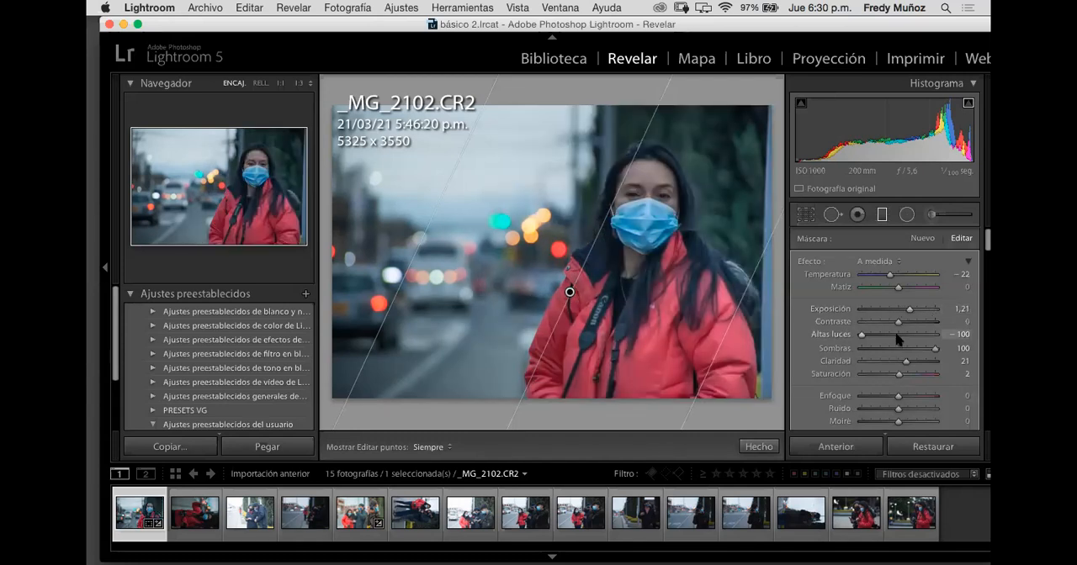
click(903, 321)
drag(909, 312, 913, 310)
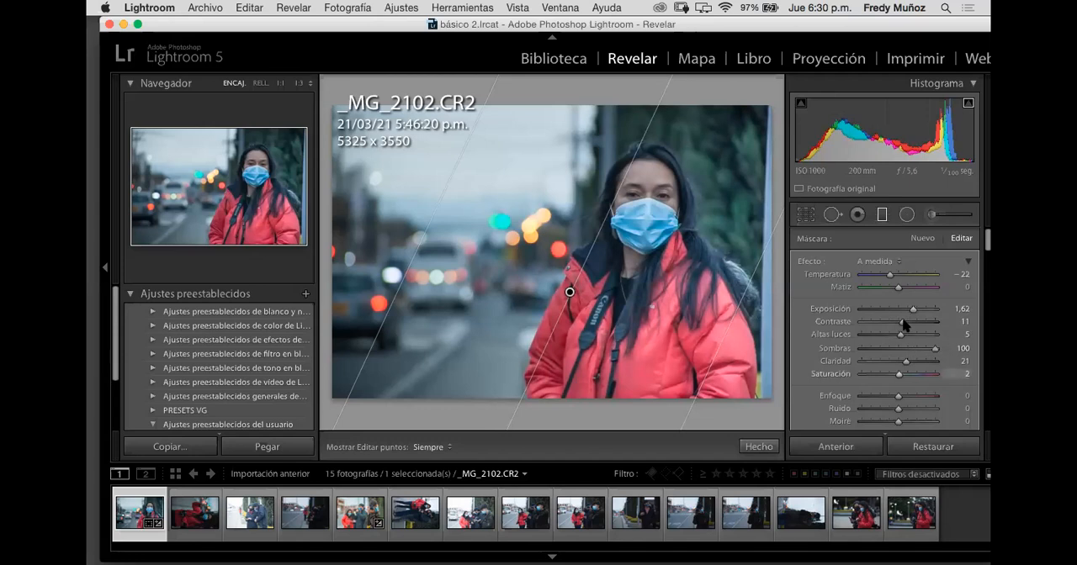
Step: Set the graduated filter's exposure to 0.06, contrast to −3, shadows to 3, clarity to 1 and temperature to 2
click(901, 310)
drag(898, 308, 897, 349)
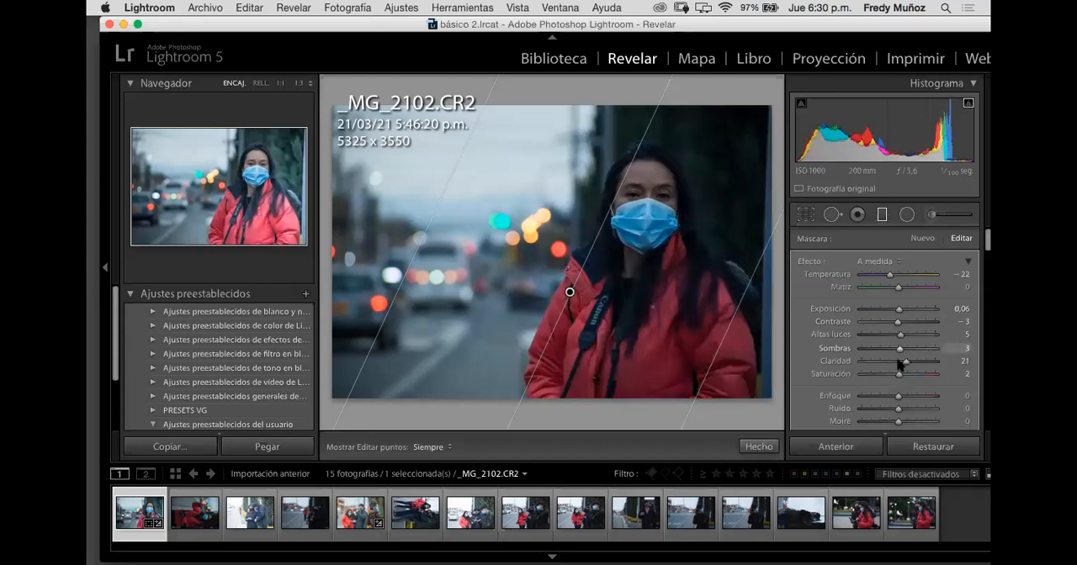
click(897, 362)
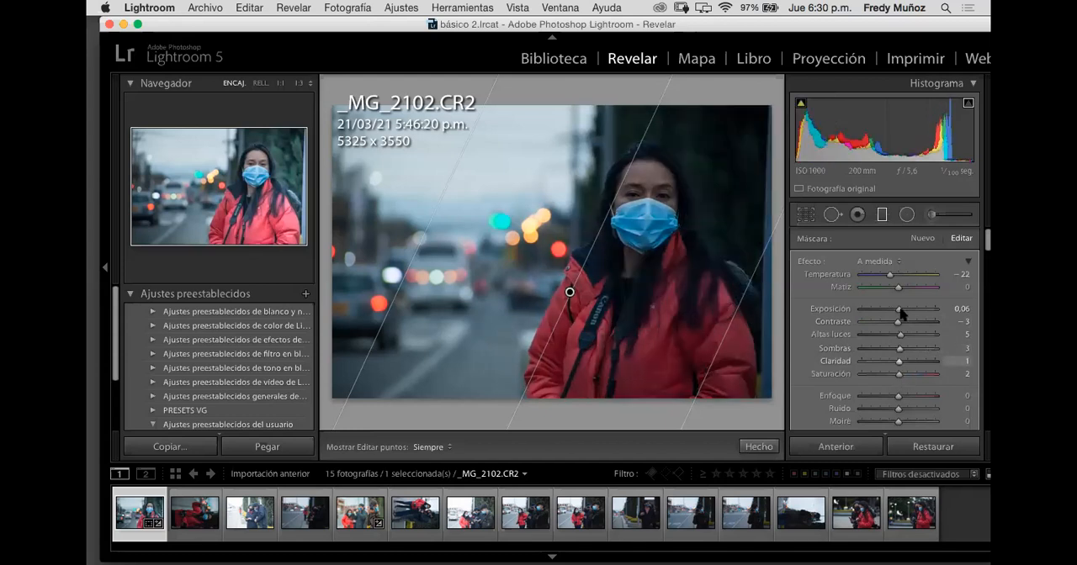
drag(892, 275, 899, 279)
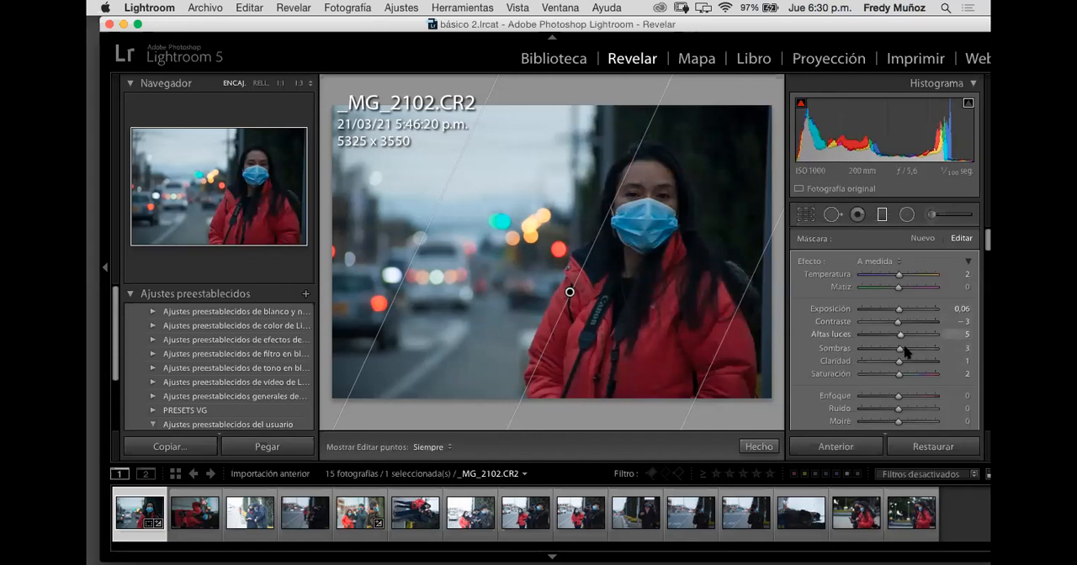
Step: Set the graduated filter's shadows to 100 and exposure to 0.86, and move its centre left onto the street beside the woman
drag(902, 352, 946, 355)
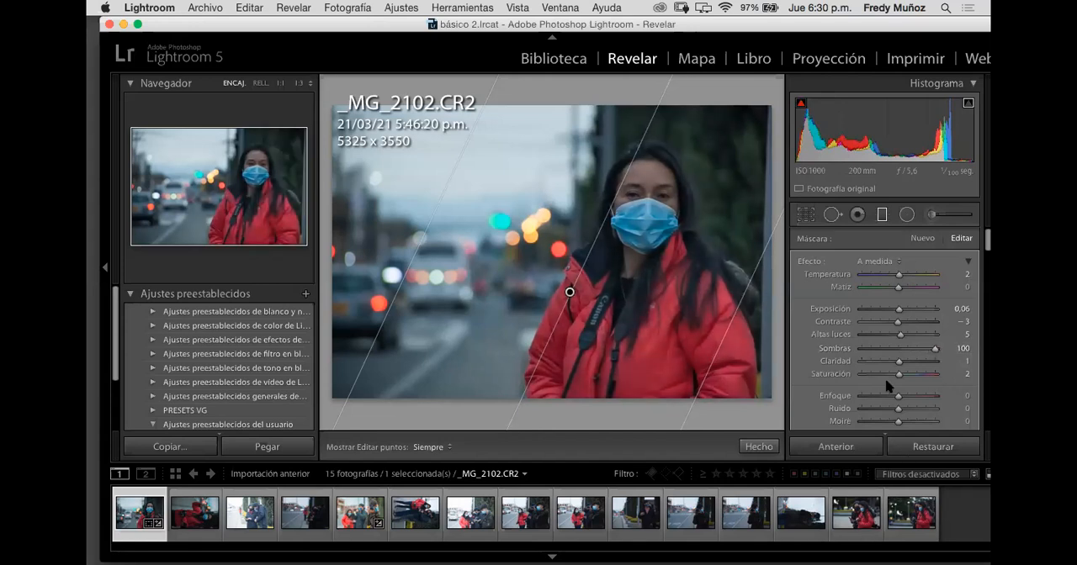
drag(898, 313, 908, 313)
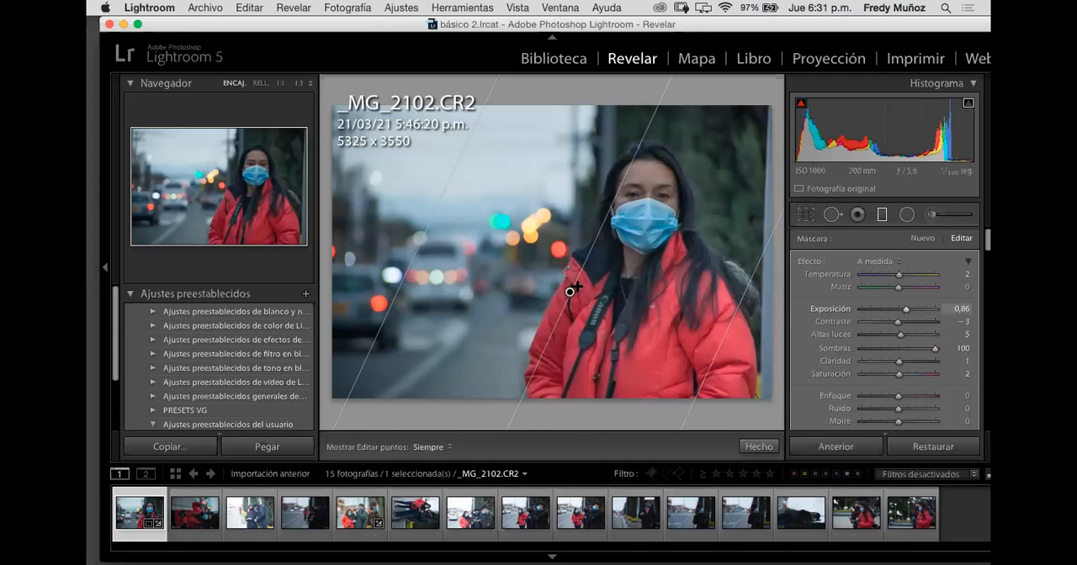
drag(553, 279, 526, 270)
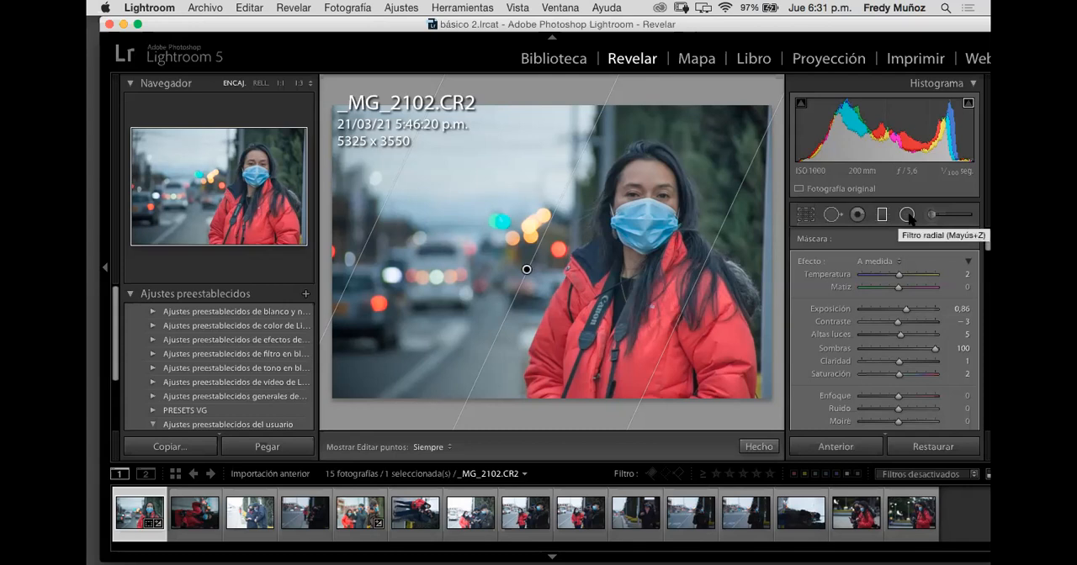
Step: Close the Graduated Filter tool, reopen it and reselect the existing filter beside the woman
click(969, 263)
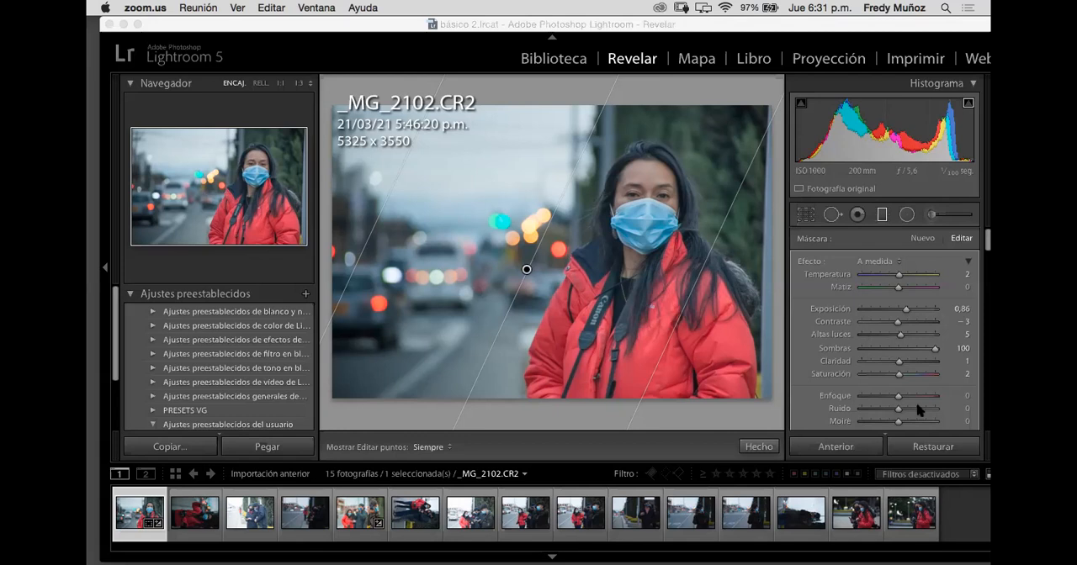
click(883, 216)
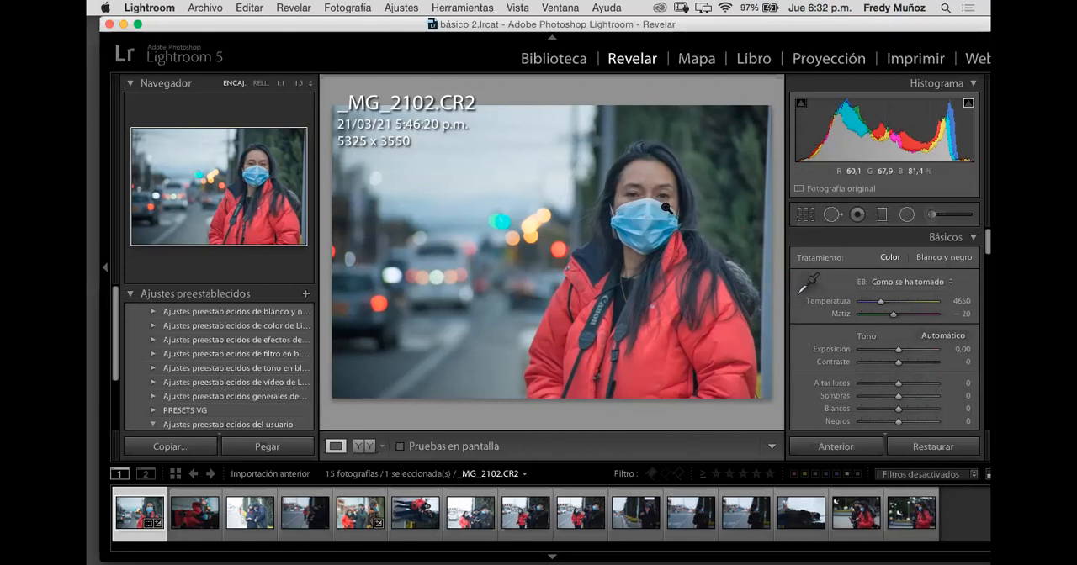
click(882, 215)
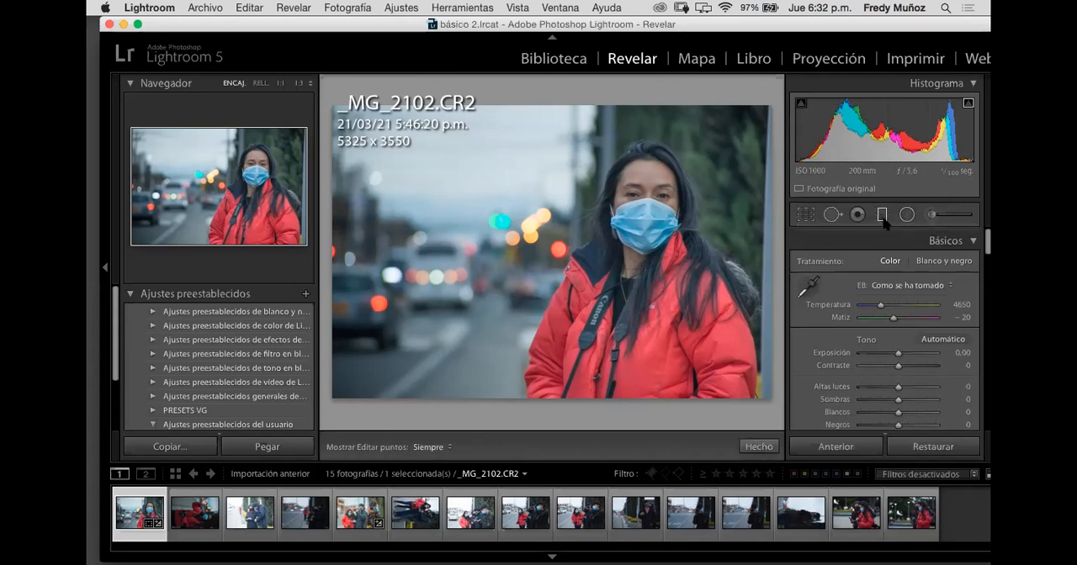
click(526, 269)
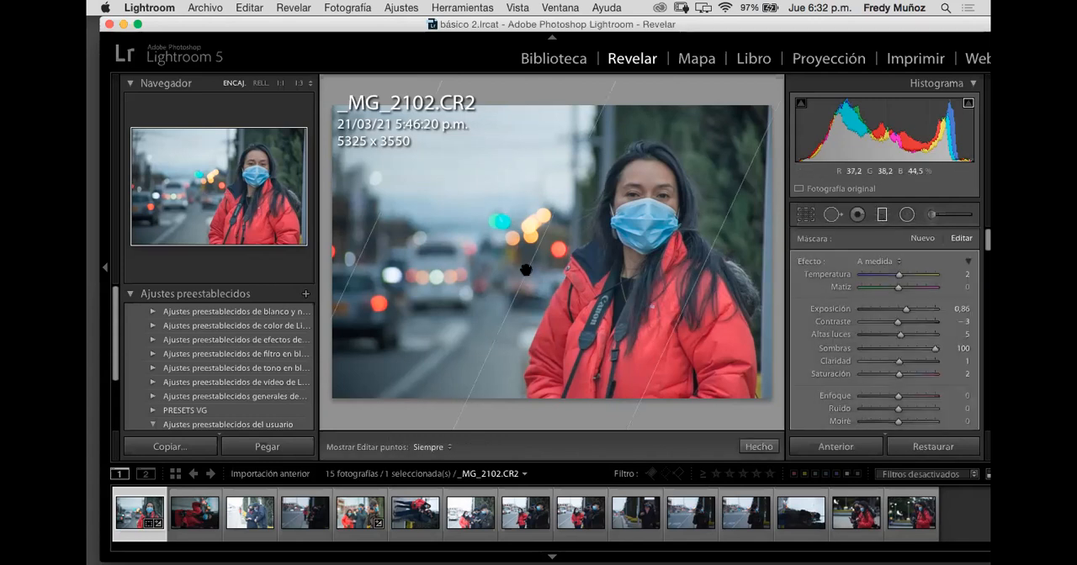
Step: Close the Graduated Filter and draw an elliptical Radial Filter centred on the woman's face mask, enclosing her head and upper chest
click(883, 215)
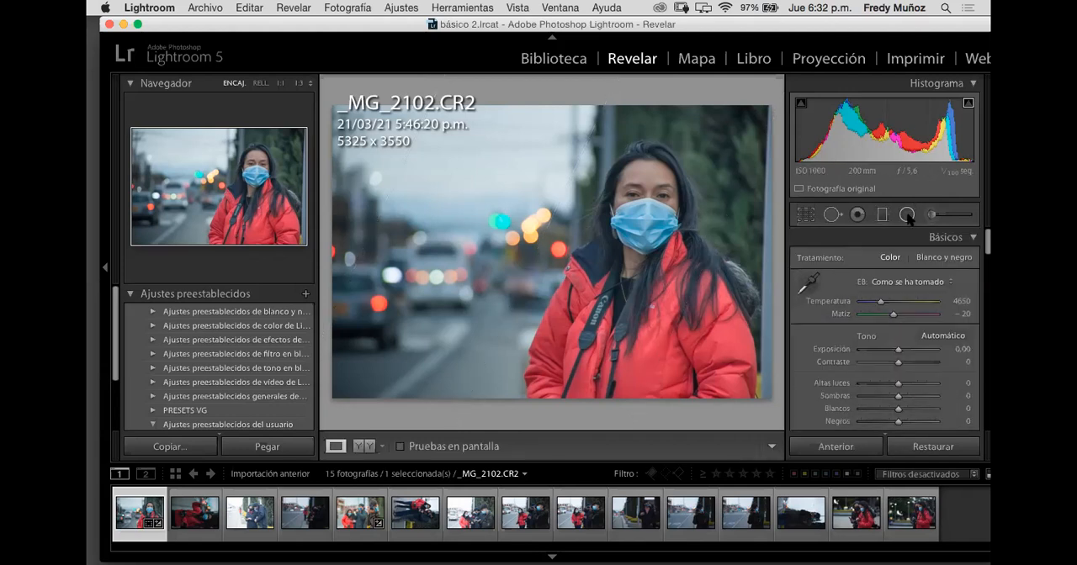
click(907, 216)
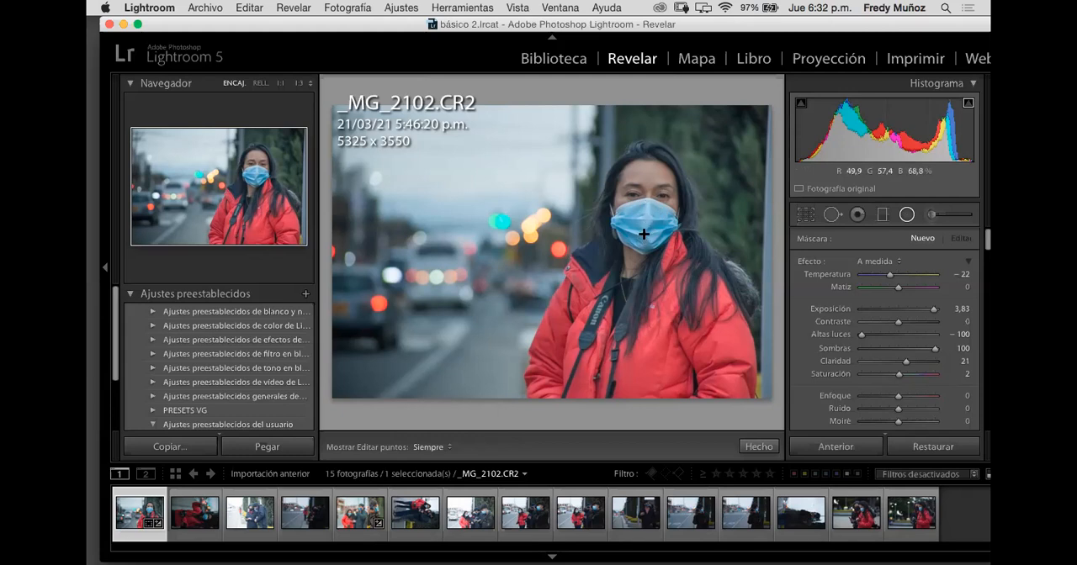
drag(643, 228, 703, 158)
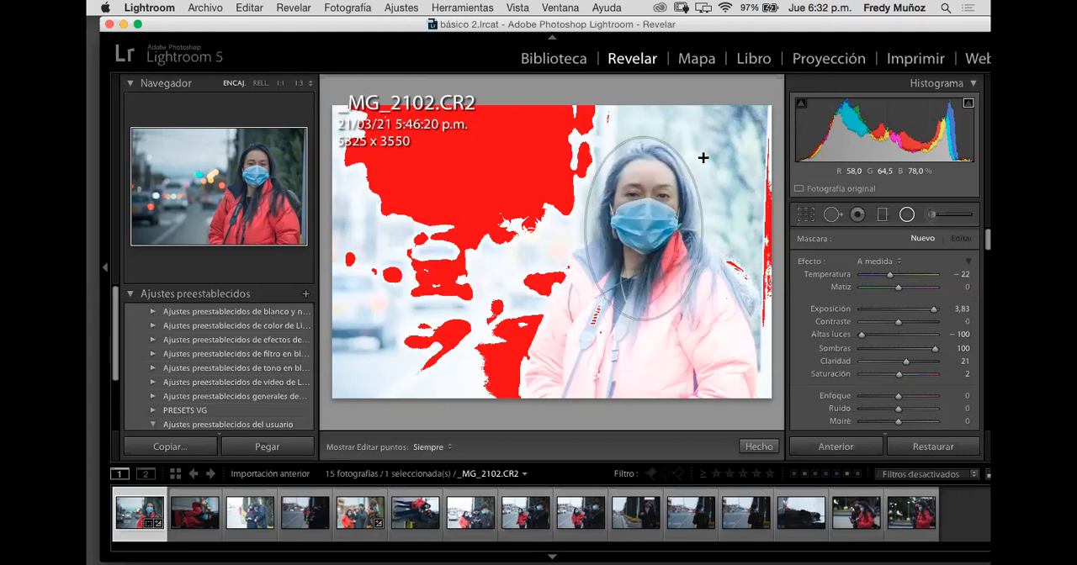
click(695, 162)
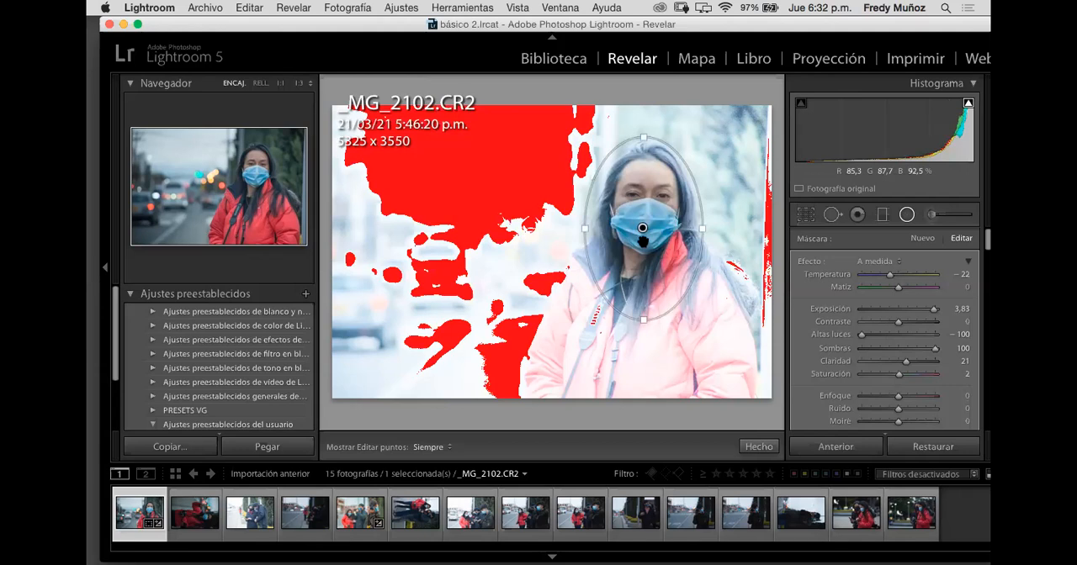
Step: Move the radial filter to different parts of the photo, then return its centre to the woman's face mask
drag(643, 228, 712, 187)
drag(635, 156, 522, 179)
drag(486, 293, 607, 279)
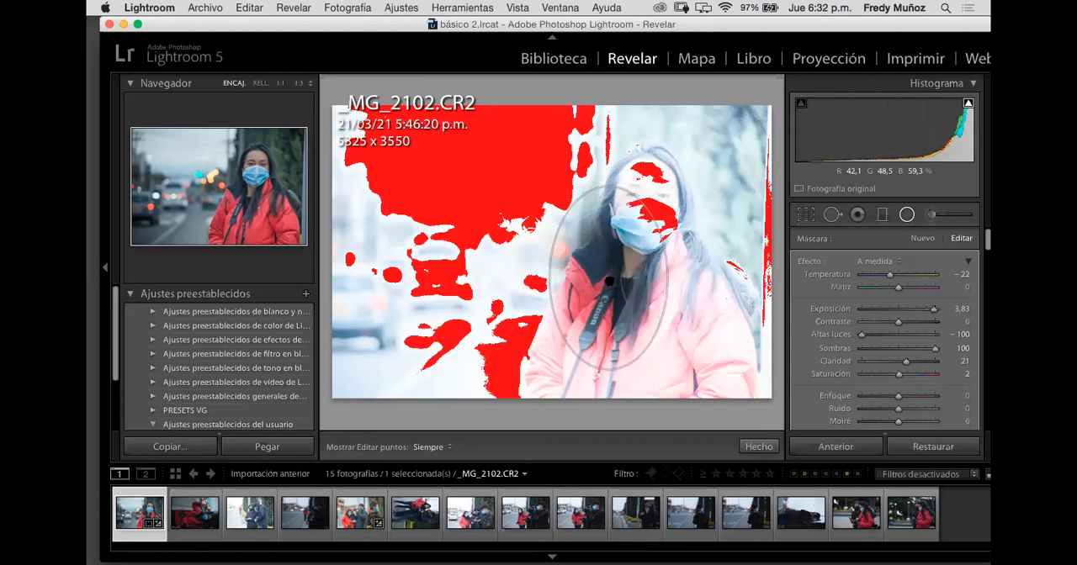
drag(636, 244, 643, 227)
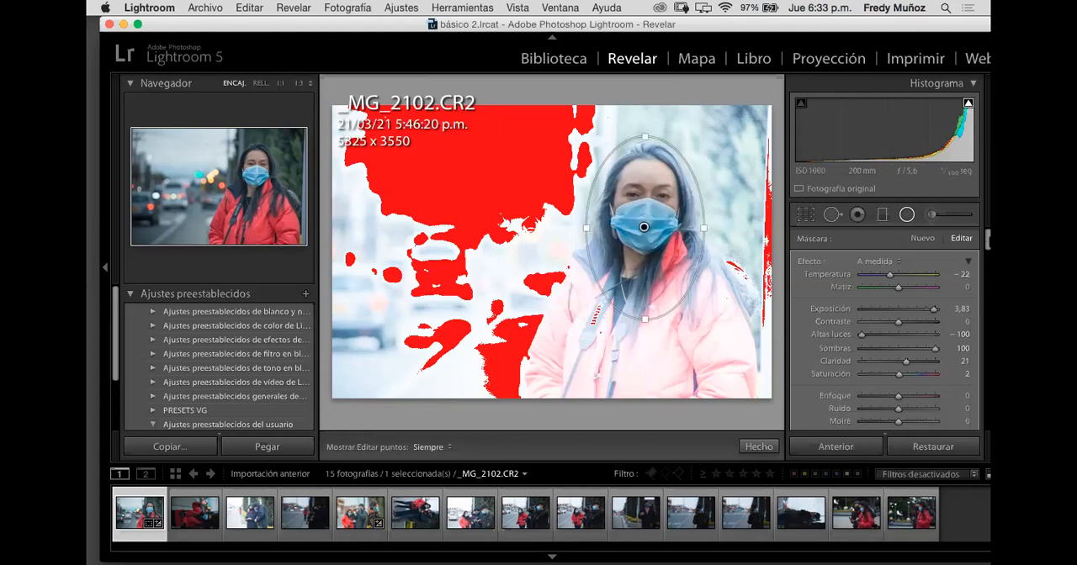
Step: Invert the radial filter's mask so its adjustments apply inside the ellipse around the woman's face
scroll(987, 239, down, 2)
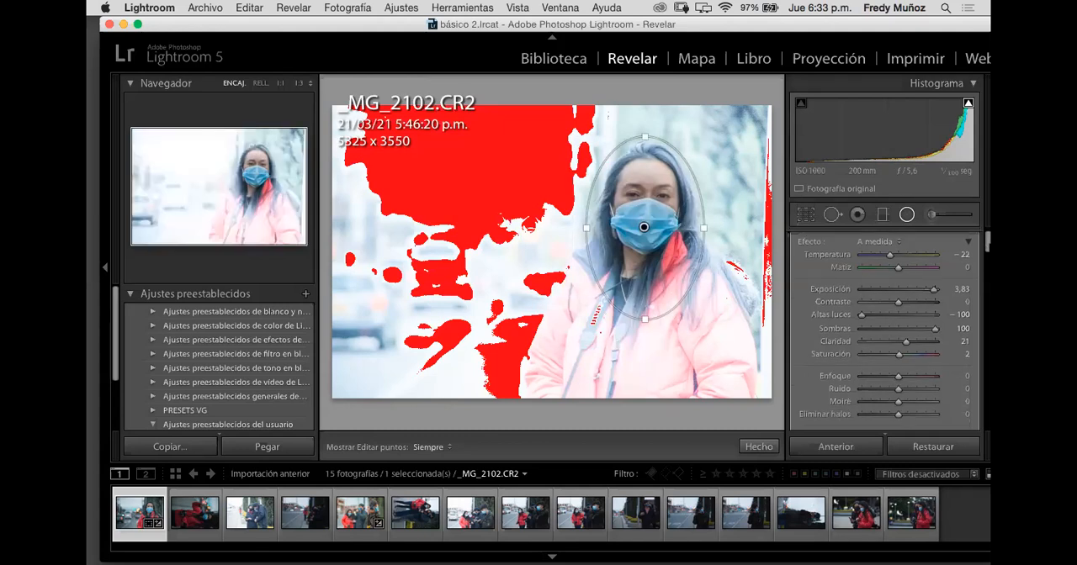
scroll(987, 242, down, 4)
scroll(986, 244, down, 3)
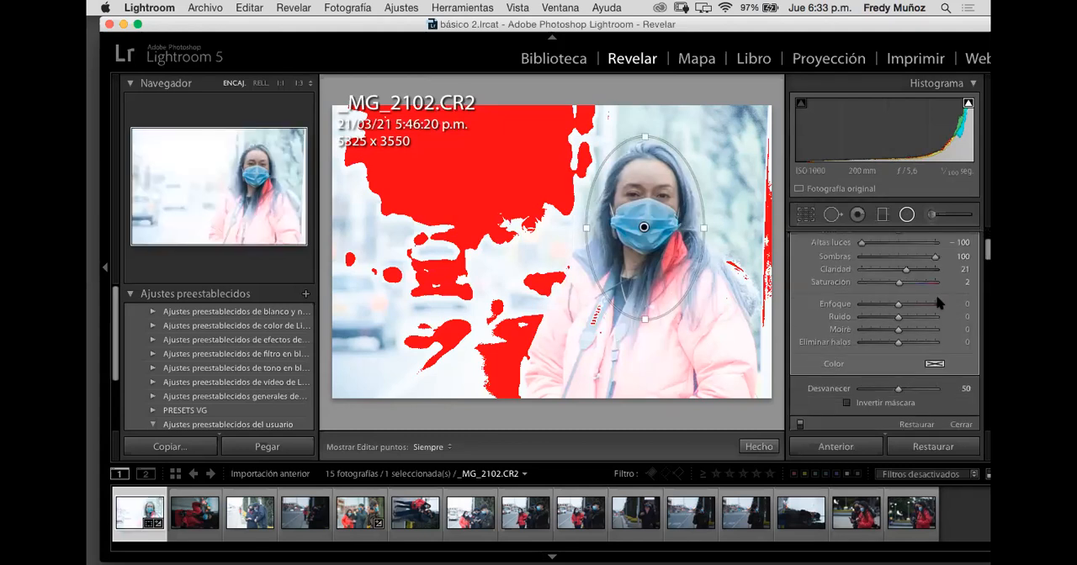
scroll(940, 303, down, 2)
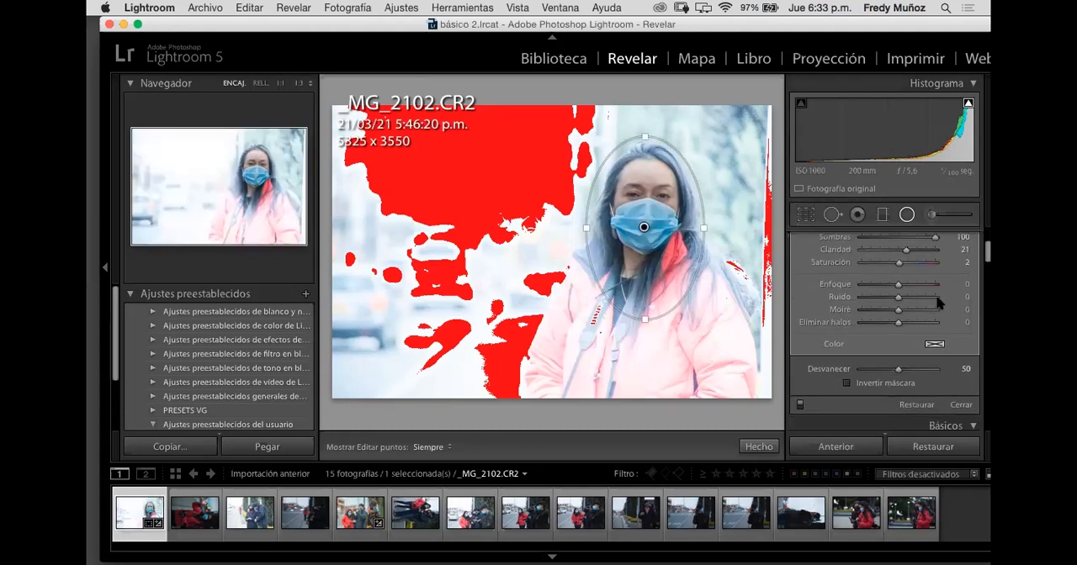
click(847, 382)
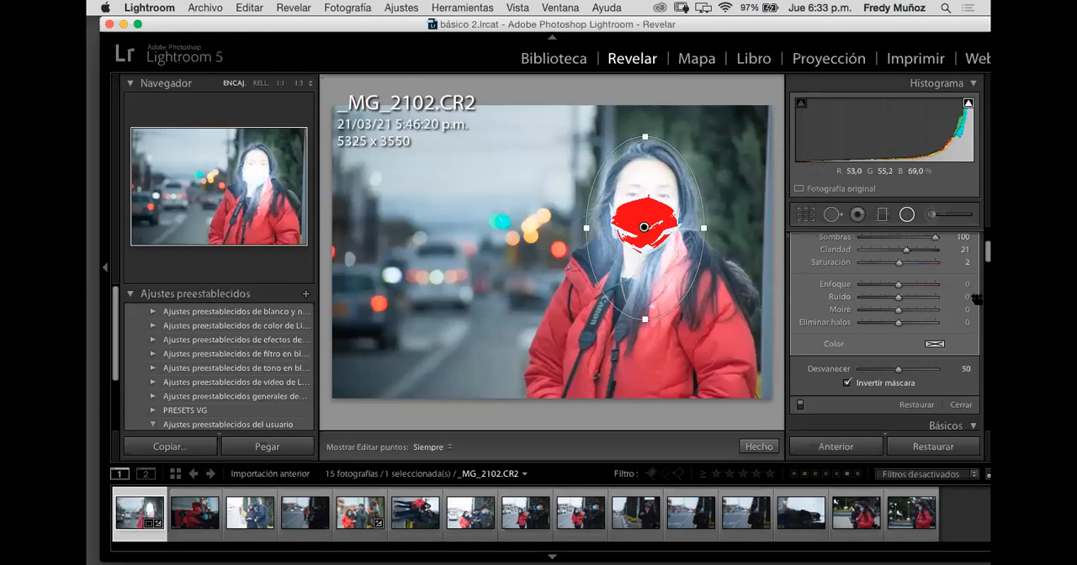
Step: Set the radial filter's exposure to 0.12, highlights to 0, shadows to 2, clarity to 0 and temperature to 1
scroll(896, 313, up, 4)
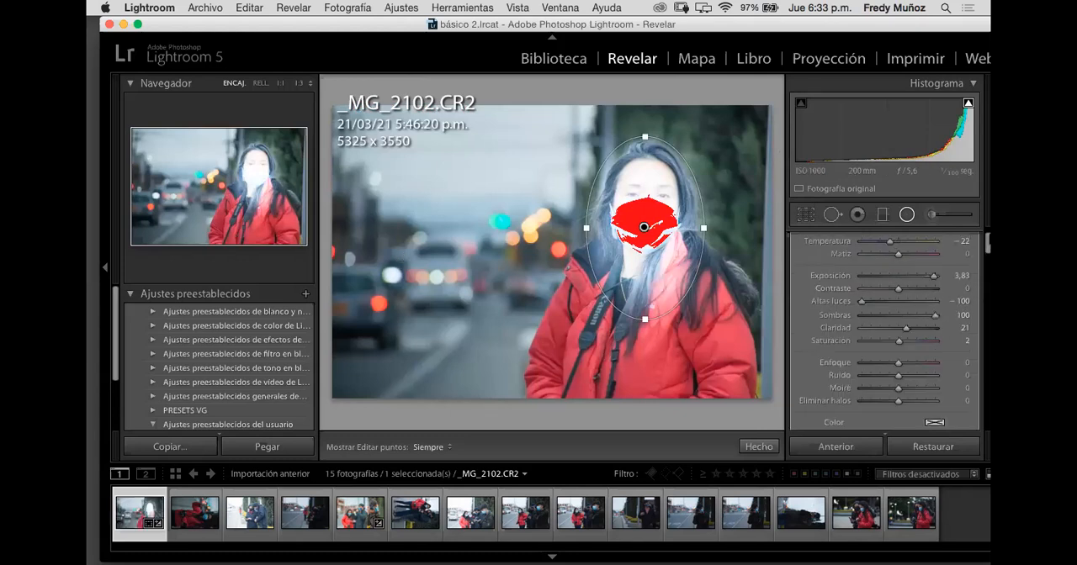
click(899, 309)
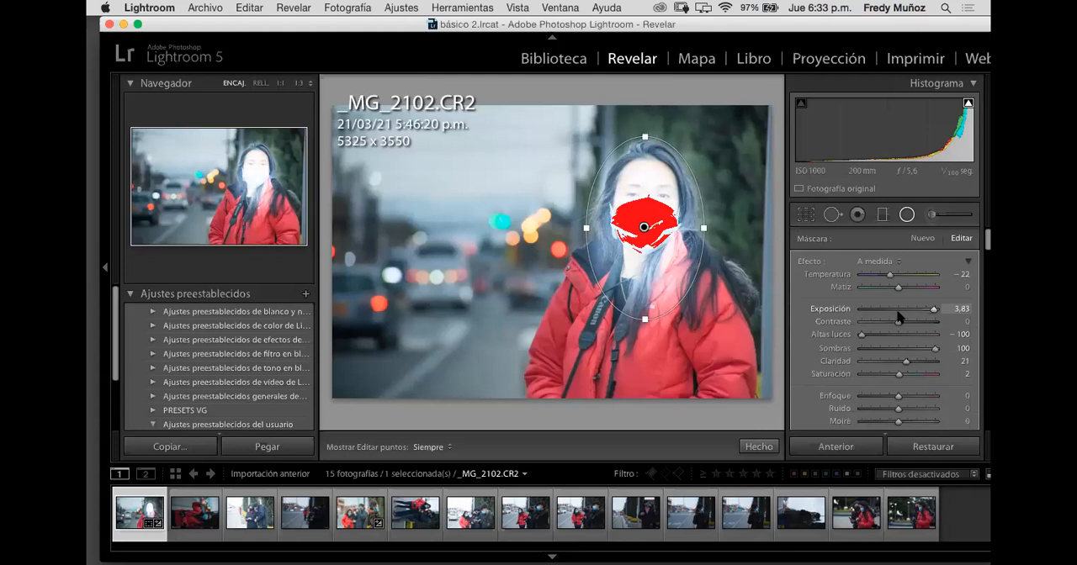
click(898, 334)
click(898, 349)
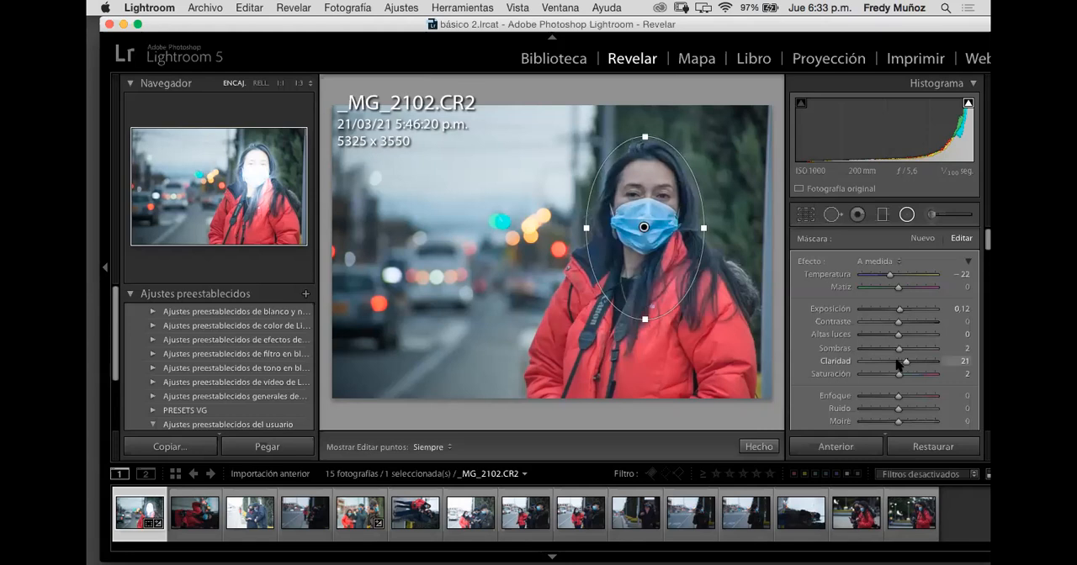
click(899, 363)
drag(899, 274, 904, 278)
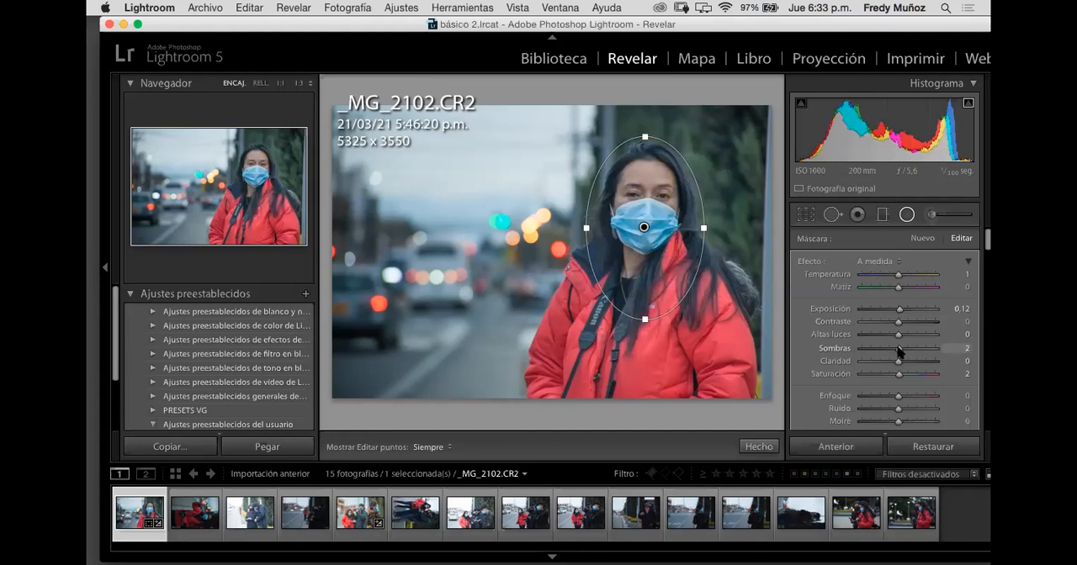
Step: Set the radial filter's shadows to 100 and highlights to 36
drag(917, 353, 934, 354)
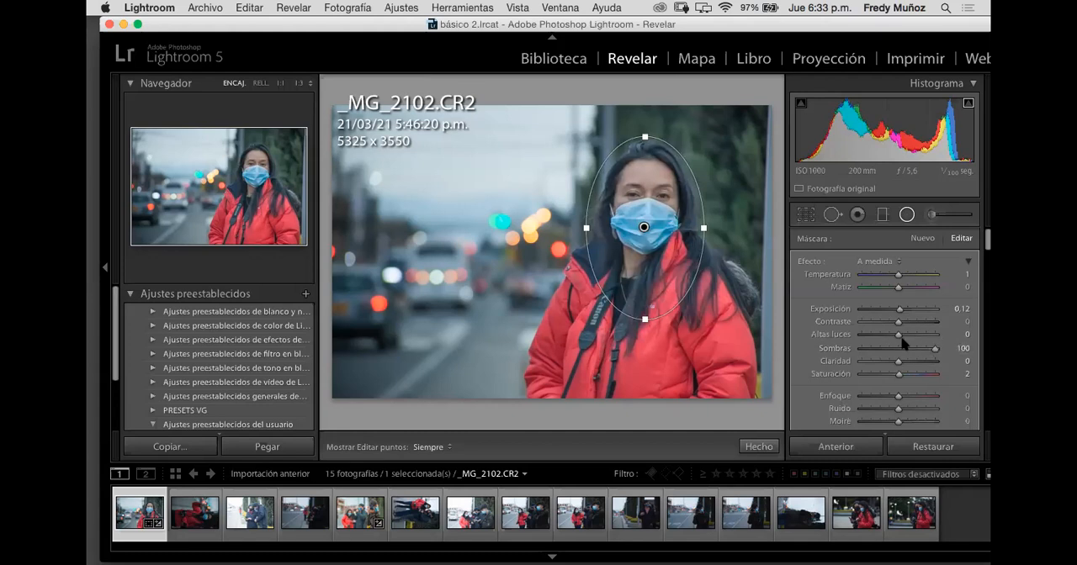
click(886, 335)
drag(905, 338, 912, 336)
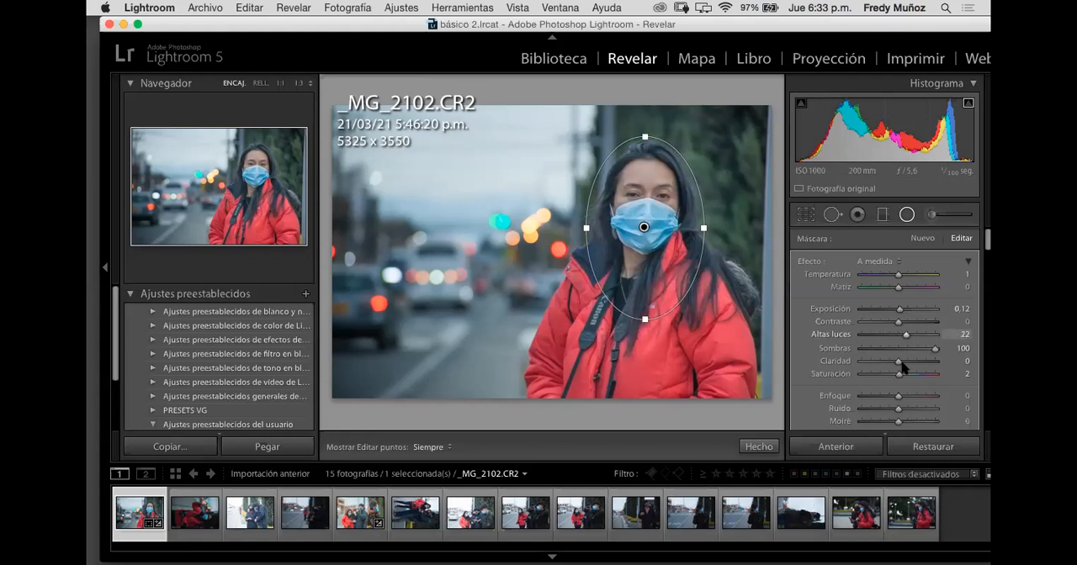
Step: Set the radial filter's exposure to 0.51 and close the Radial Filter tool
drag(901, 311, 906, 330)
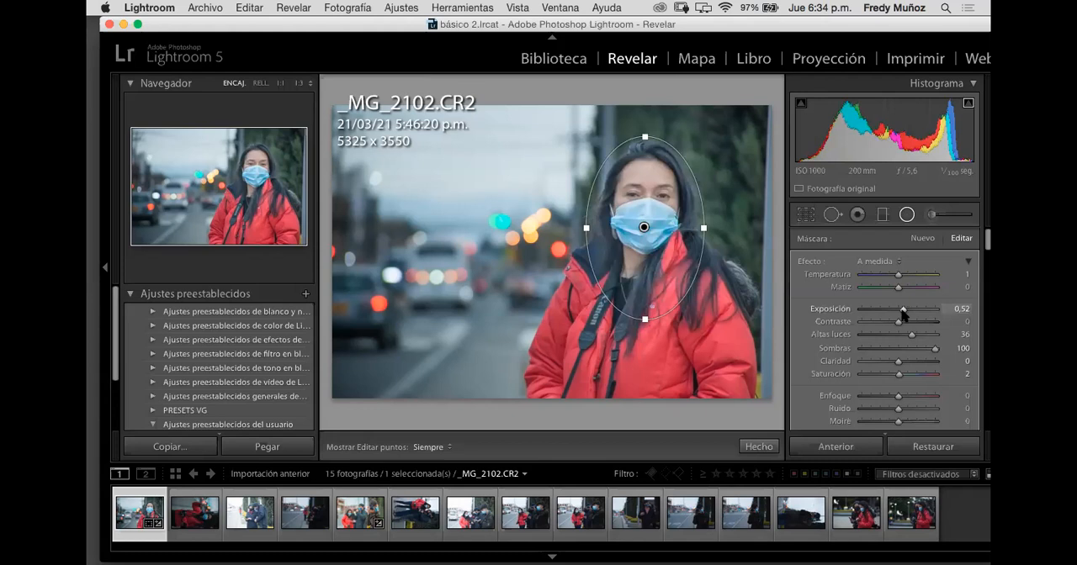
mouse_move(902, 309)
mouse_down()
mouse_move(916, 314)
mouse_move(908, 309)
mouse_up()
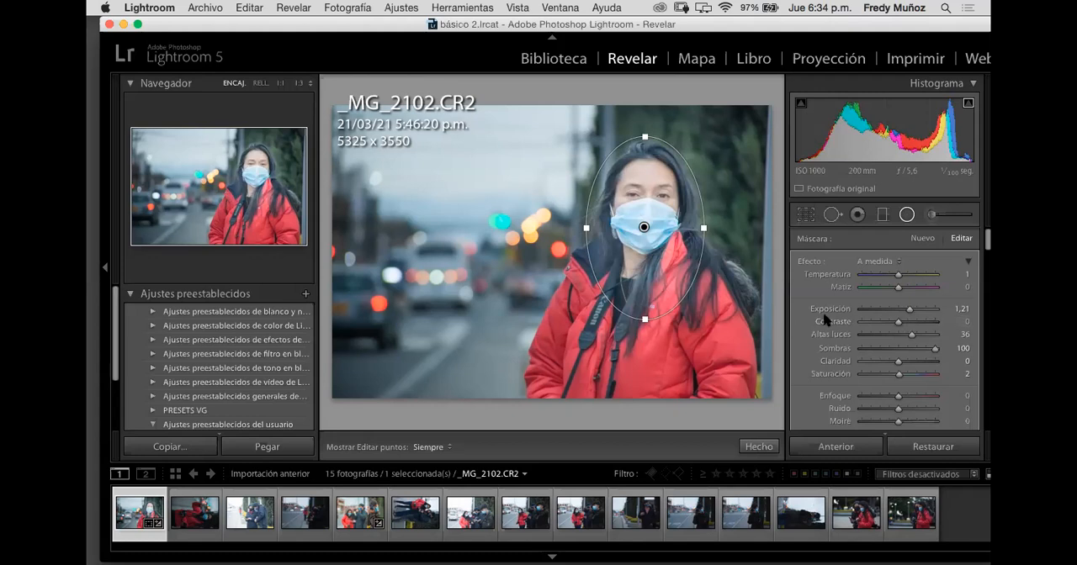
drag(902, 307, 900, 309)
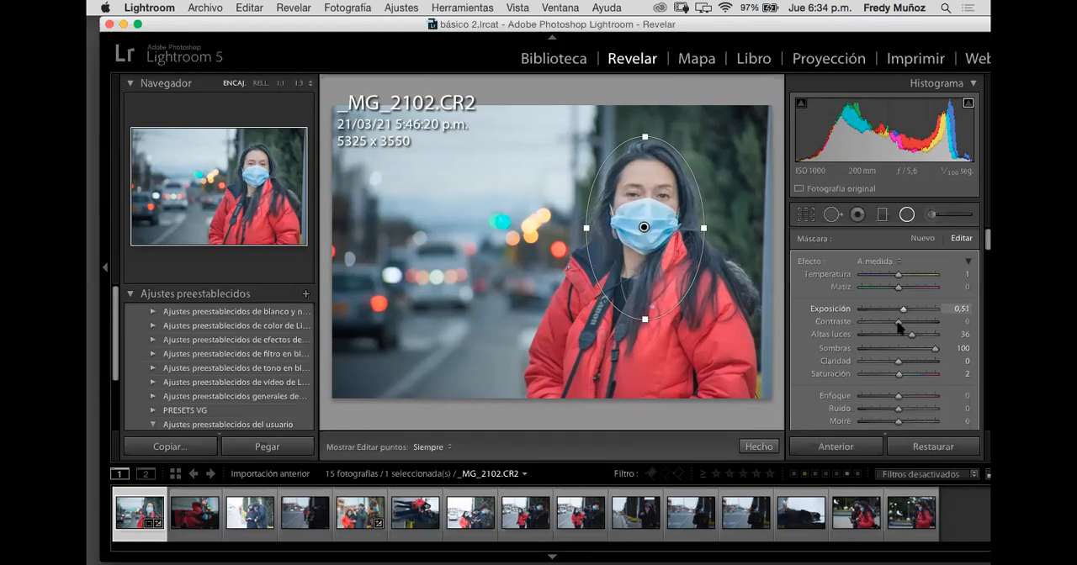
click(906, 216)
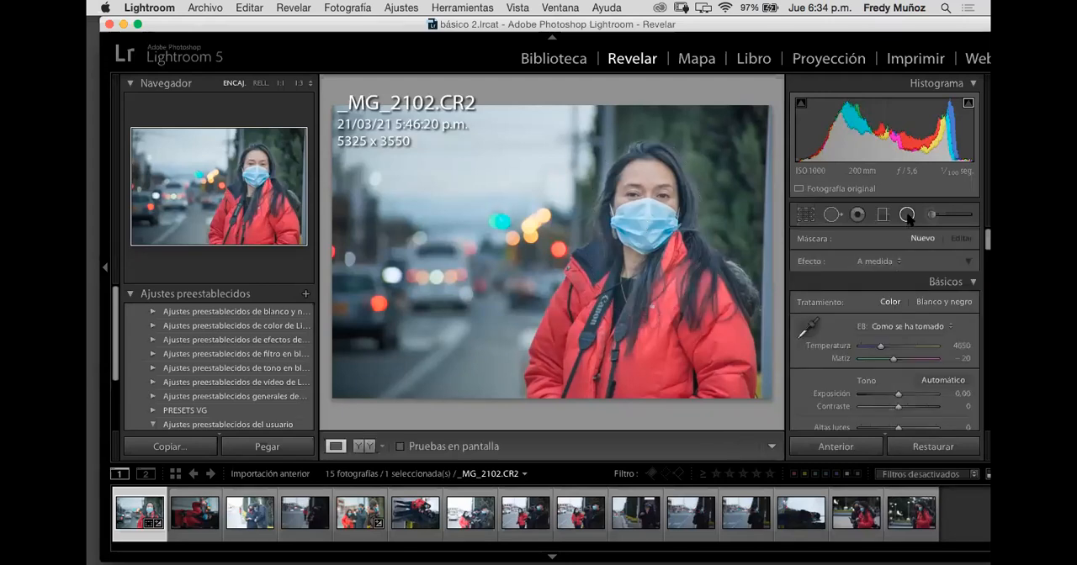
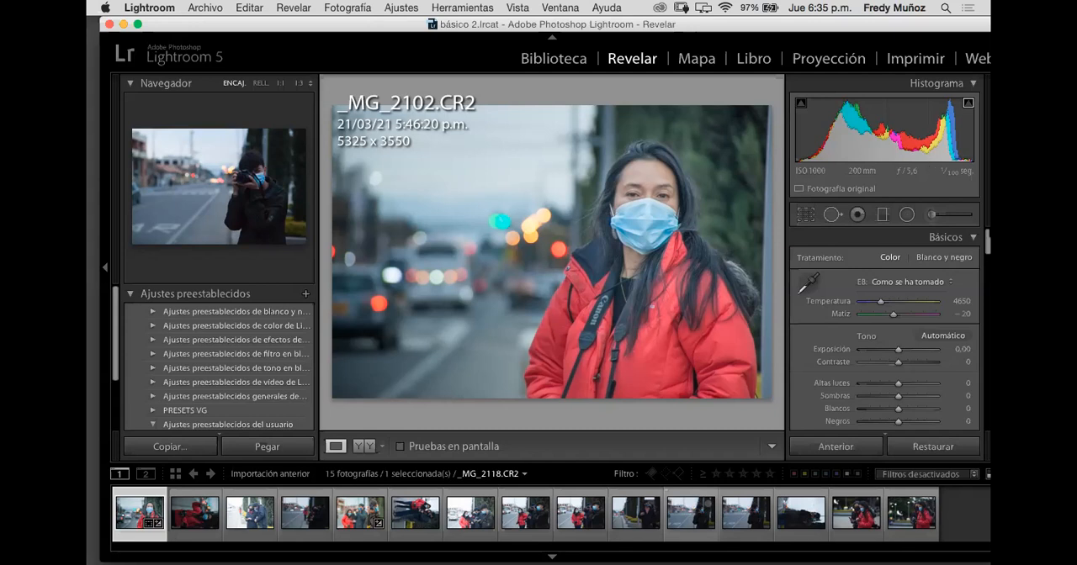
Step: Shift the application window so its cut-off edge fits on the screen, and hide the module picker
scroll(884, 337, down, 5)
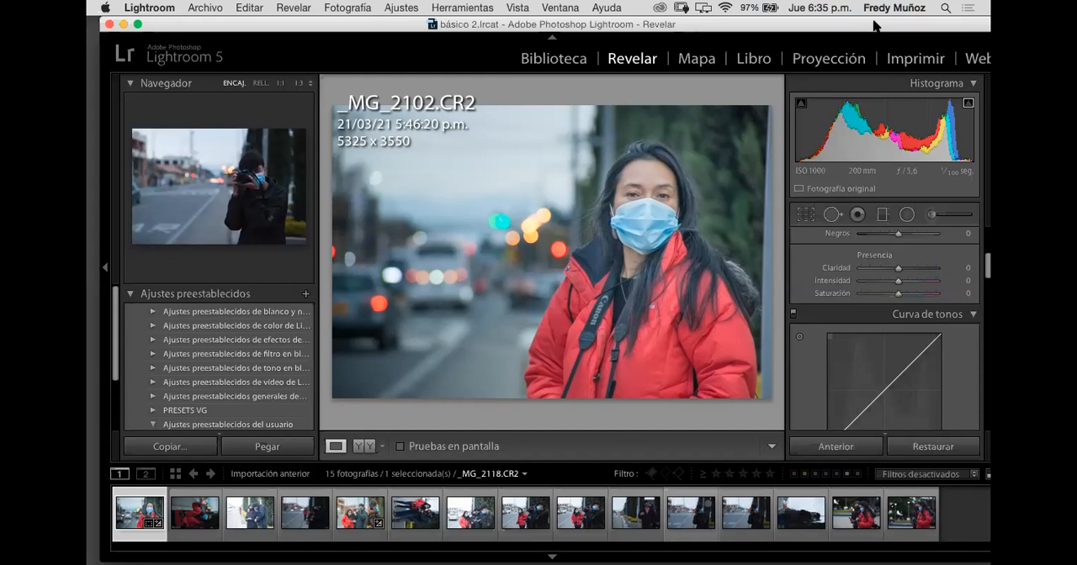
drag(874, 23, 844, 23)
scroll(871, 347, down, 1)
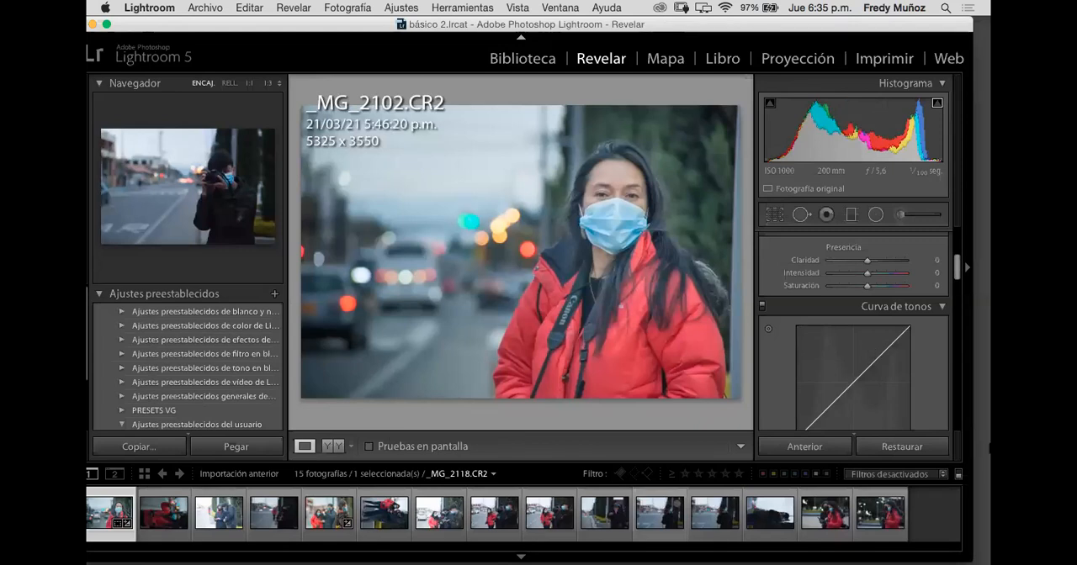
key(F5)
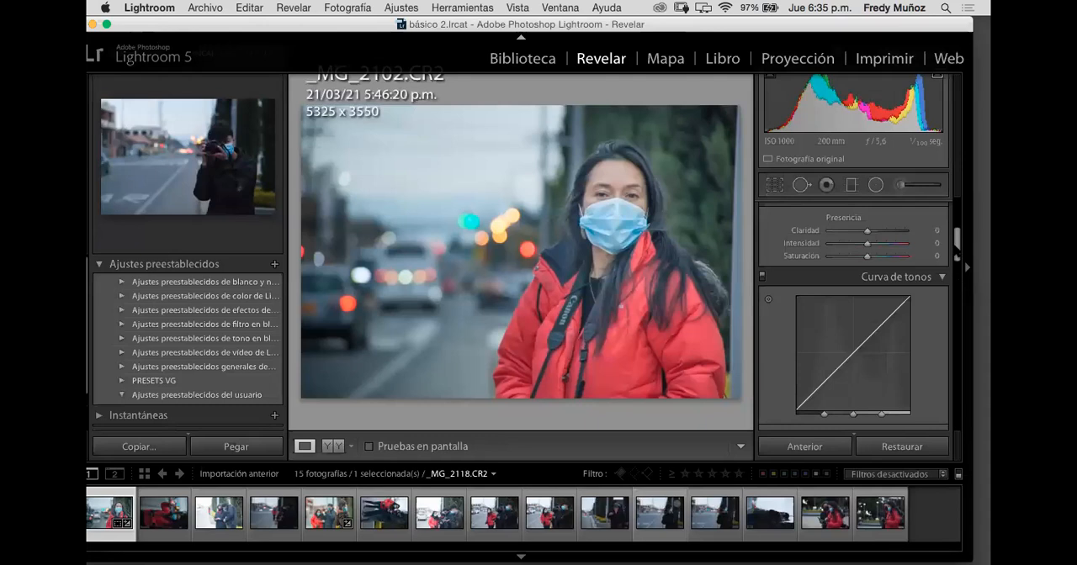
Step: Try the photo's basic contrast at +100, settling on +26
scroll(883, 345, up, 5)
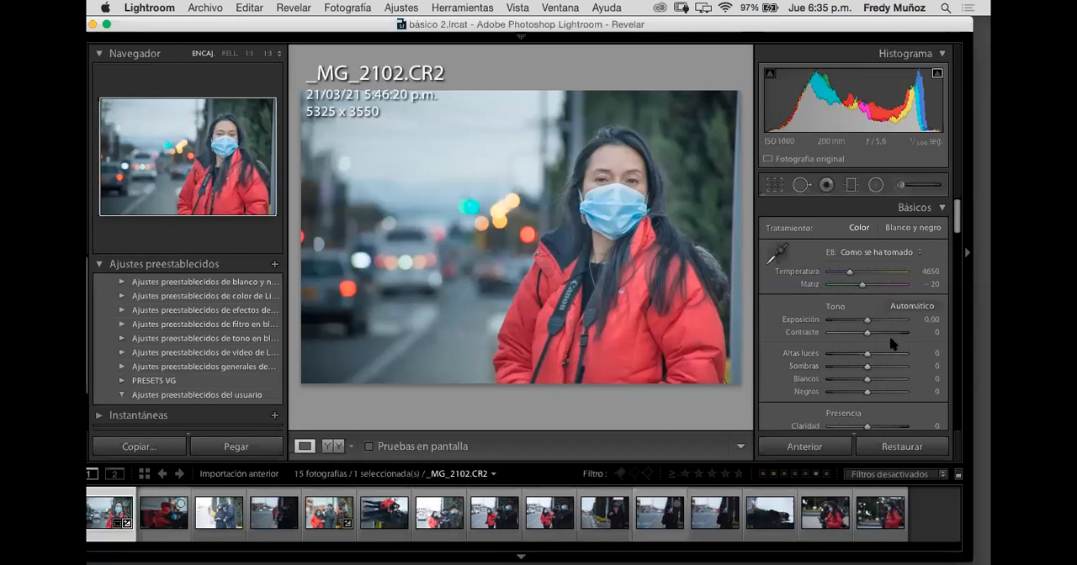
drag(867, 334, 921, 341)
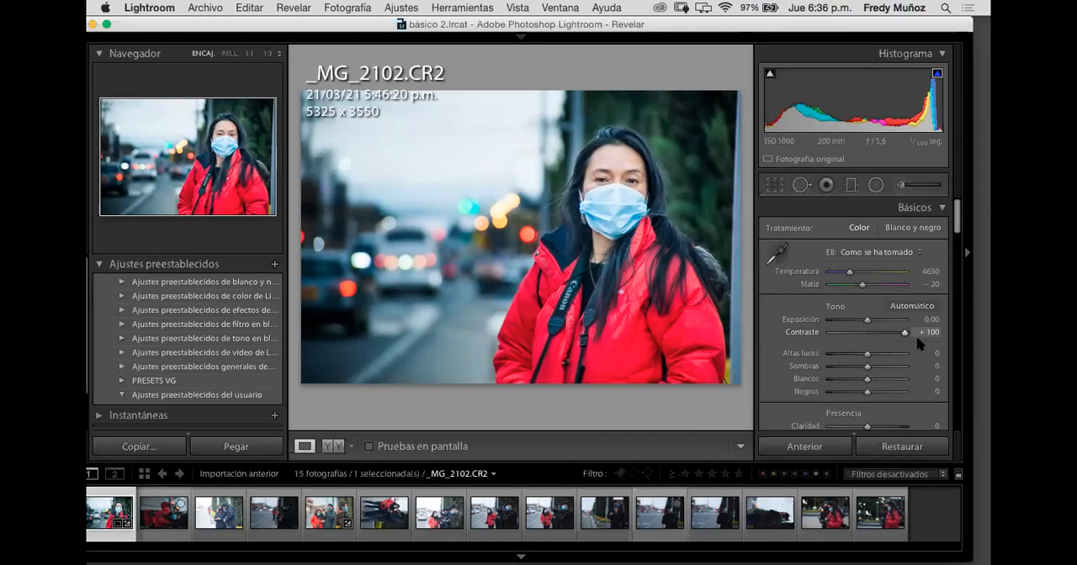
drag(904, 335, 875, 338)
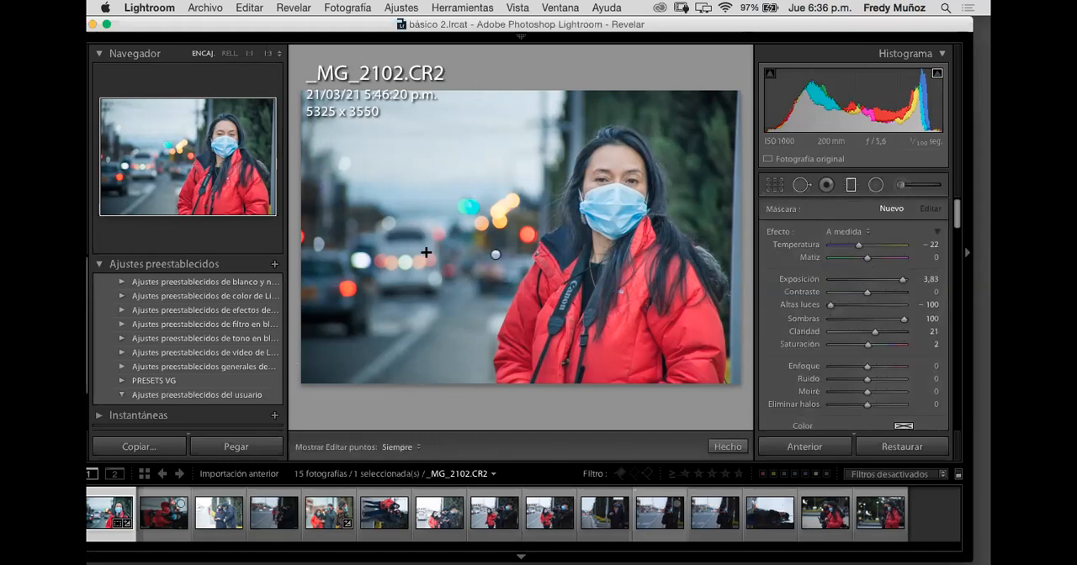
Step: Draw a diagonal graduated filter over the car and road, with temperature 2, highlights 0, shadows -1, clarity 4 and exposure -0.21
drag(433, 246, 471, 215)
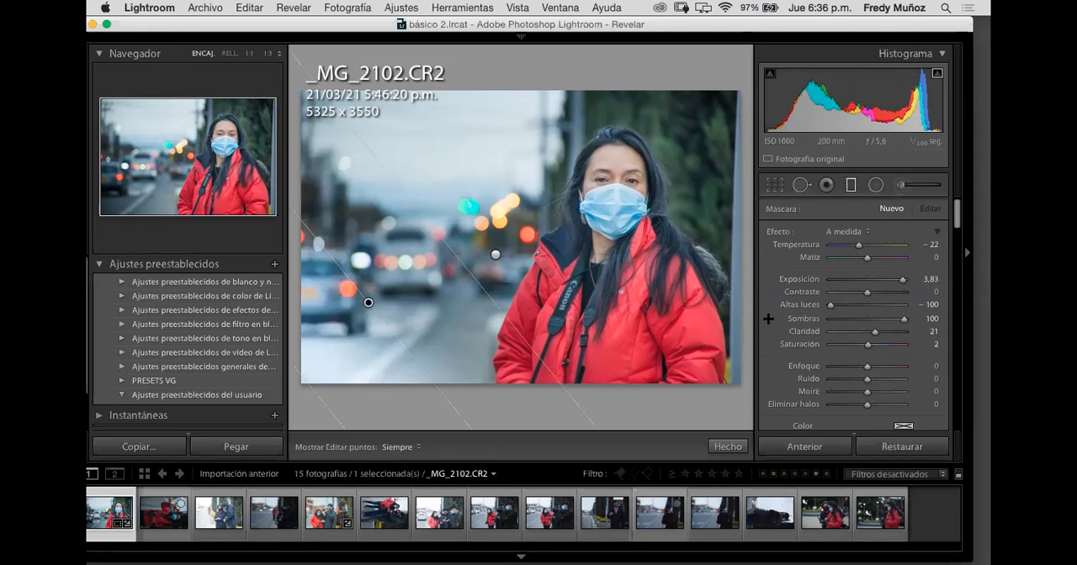
click(865, 280)
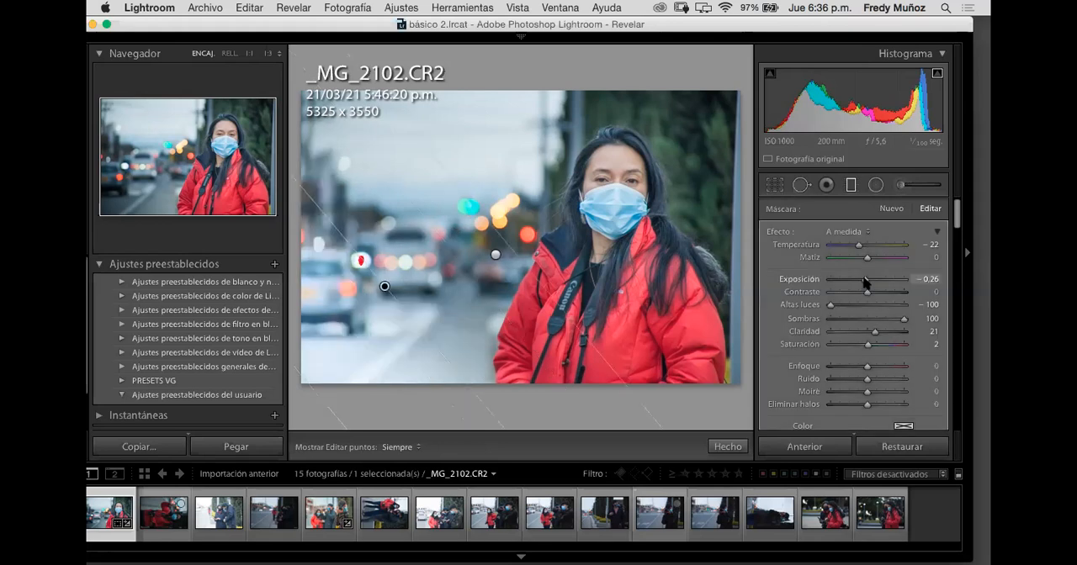
click(867, 245)
click(866, 305)
click(869, 330)
click(866, 319)
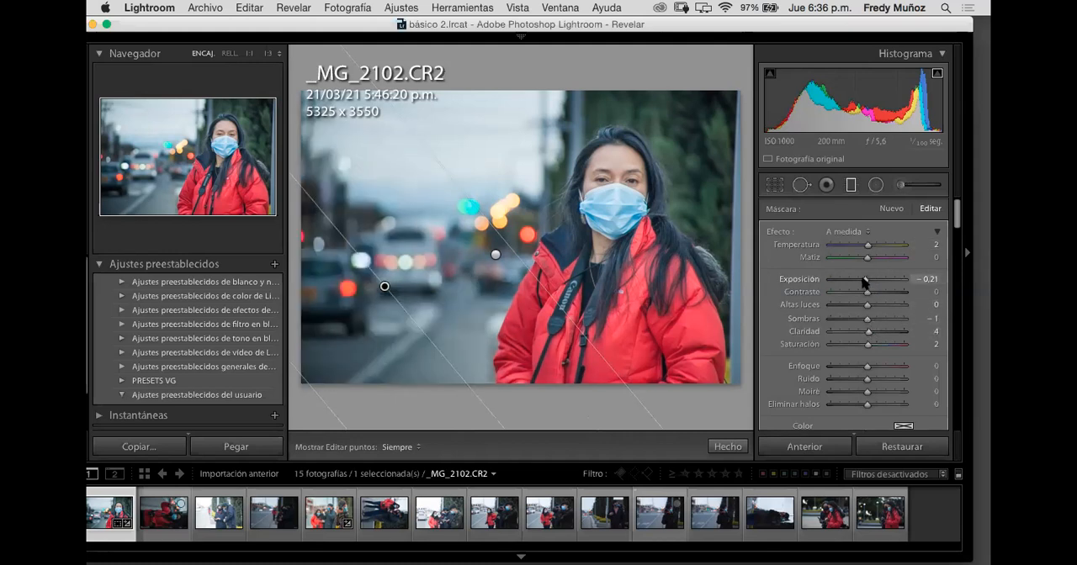
Step: Rotate the new graduated filter to a steeper angle and raise its exposure to 2.30
drag(865, 283, 876, 280)
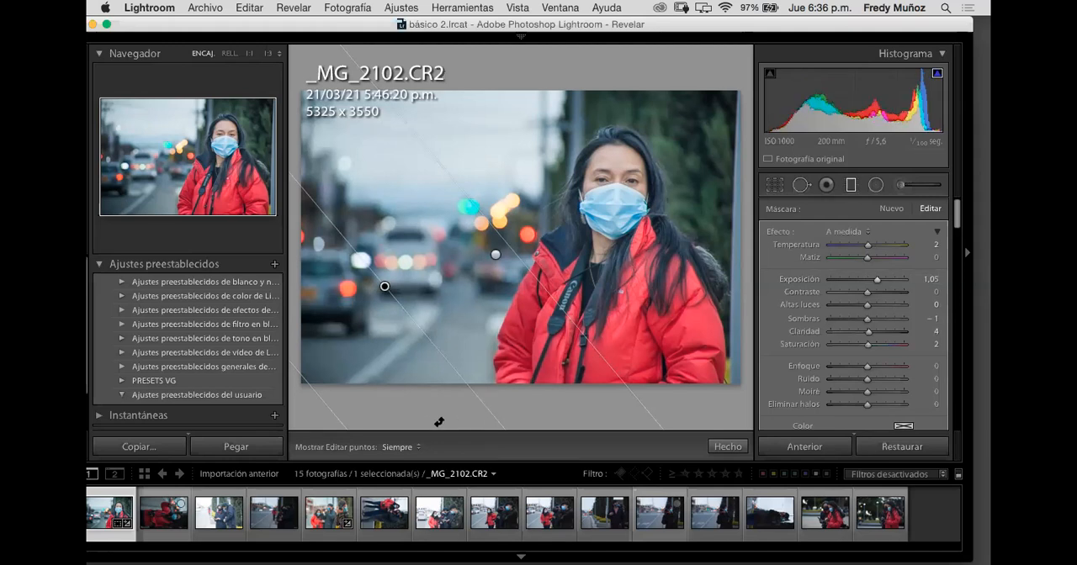
drag(405, 425, 471, 349)
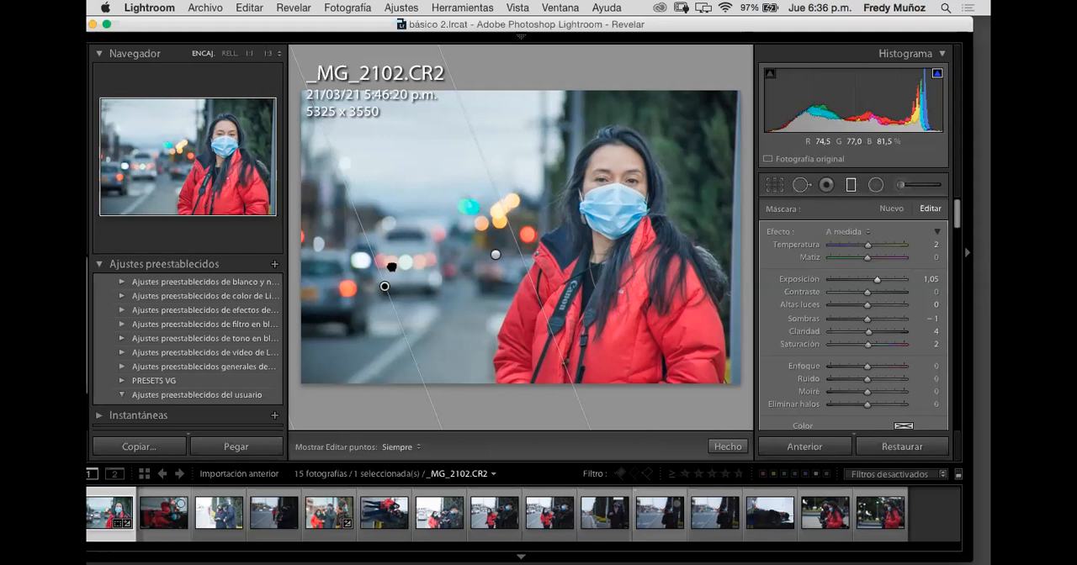
key(super+z)
key(super+z)
key(super+z)
click(887, 280)
drag(889, 282, 890, 285)
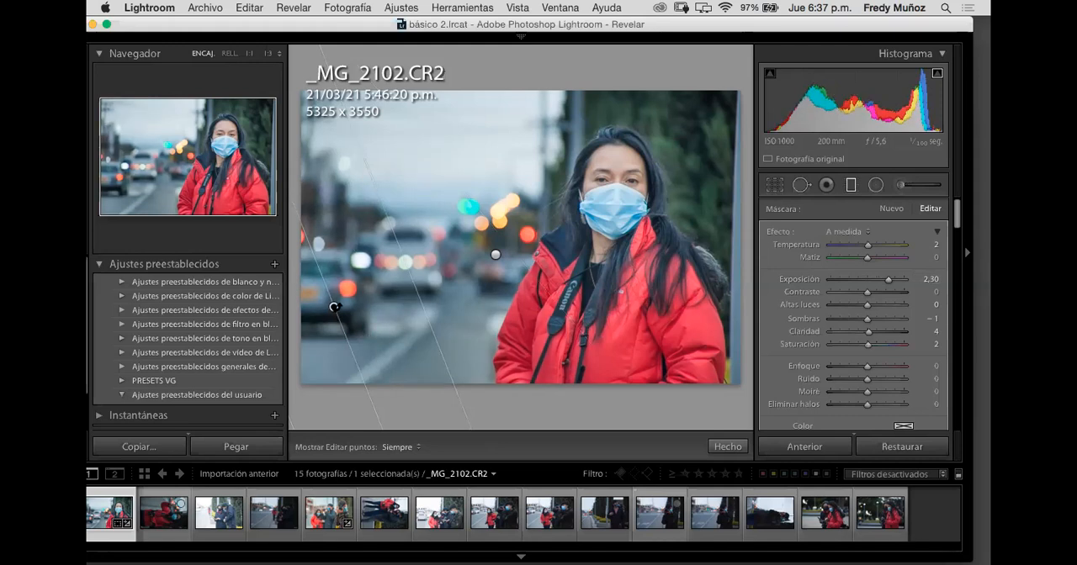
Step: Position the graduated filter beside the parked car, set its exposure to 1.61 and close the Graduated Filter tool
drag(346, 303, 386, 308)
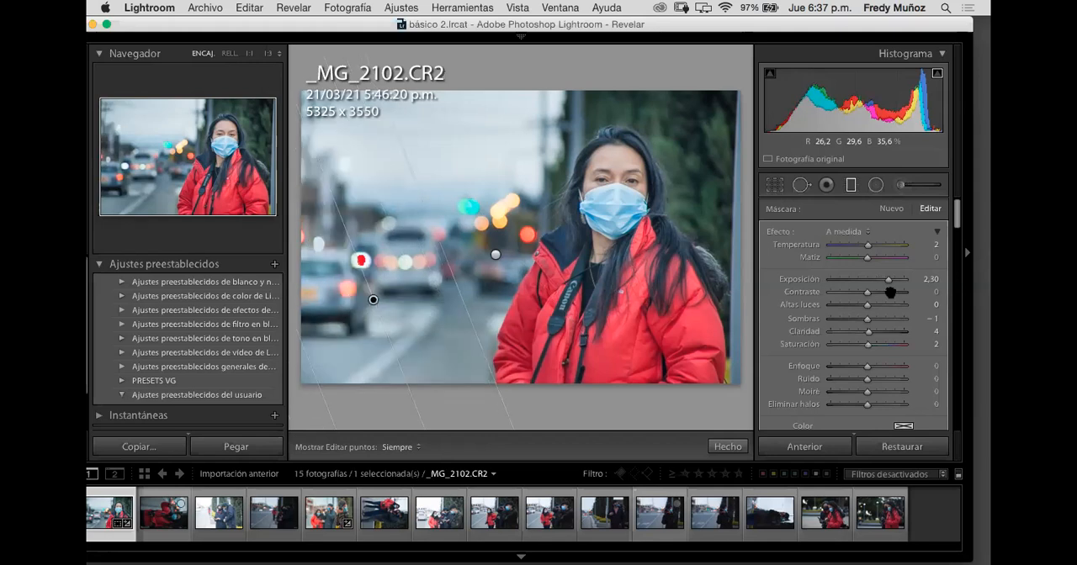
drag(880, 280, 883, 281)
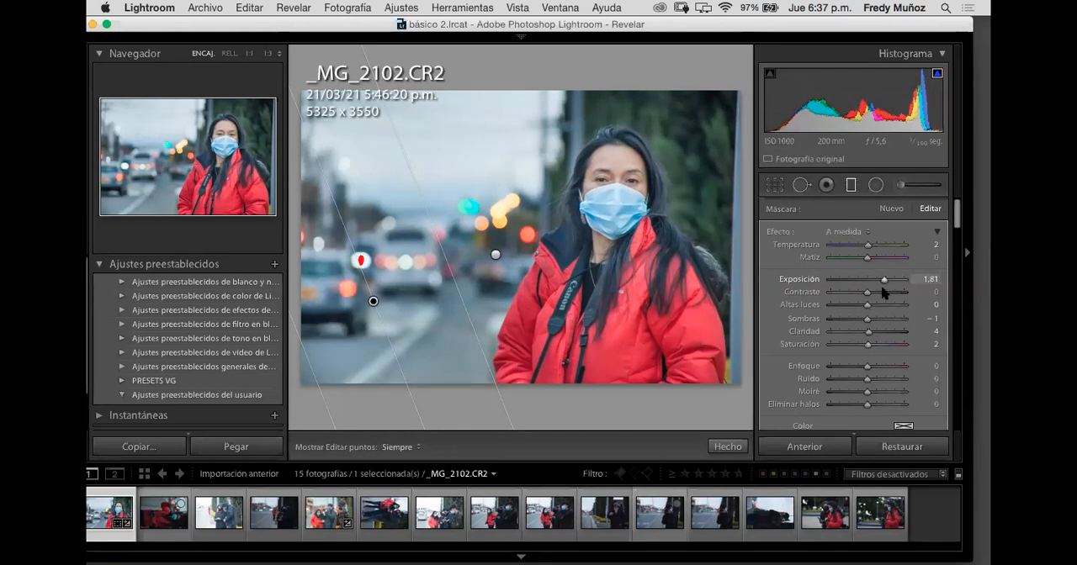
drag(883, 284, 887, 296)
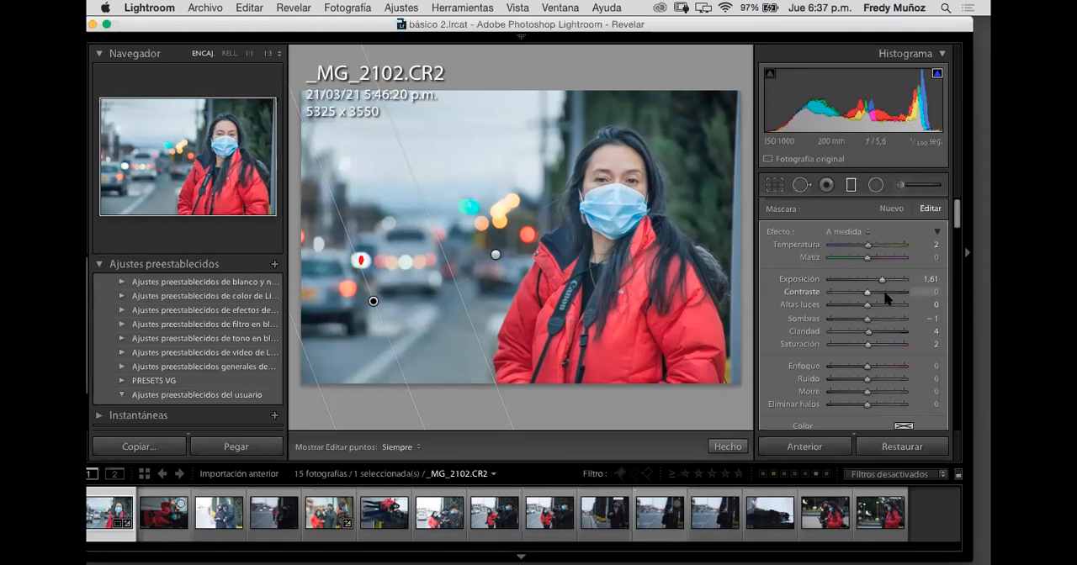
click(858, 191)
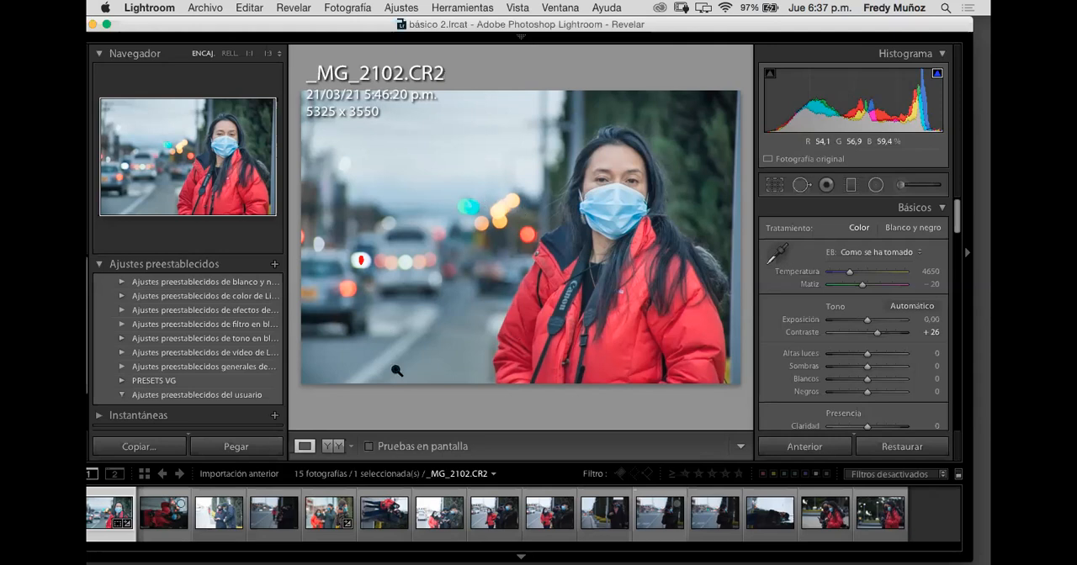
Step: Compare the photo before and after side by side, and return to the single-image view
click(335, 448)
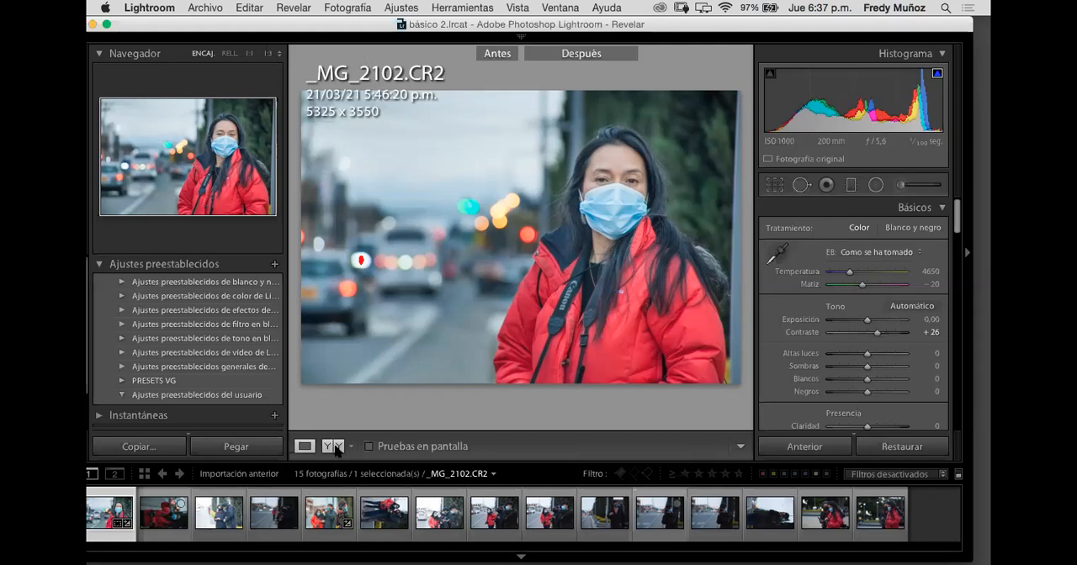
click(334, 448)
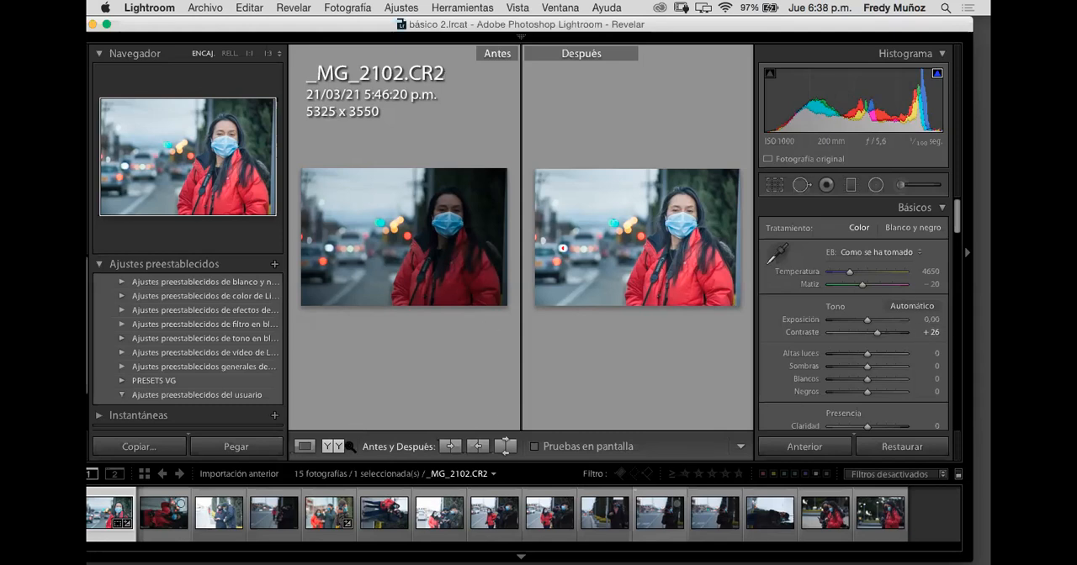
click(304, 447)
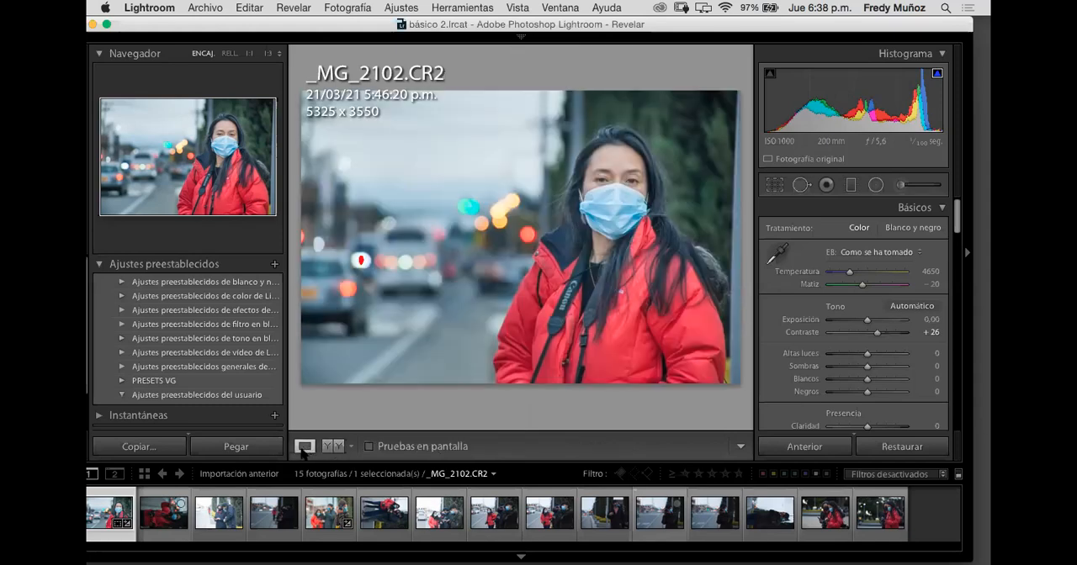
Step: Select the radial filter on the woman's face, try its exposure at -4.00 and set it to 0.61
click(876, 185)
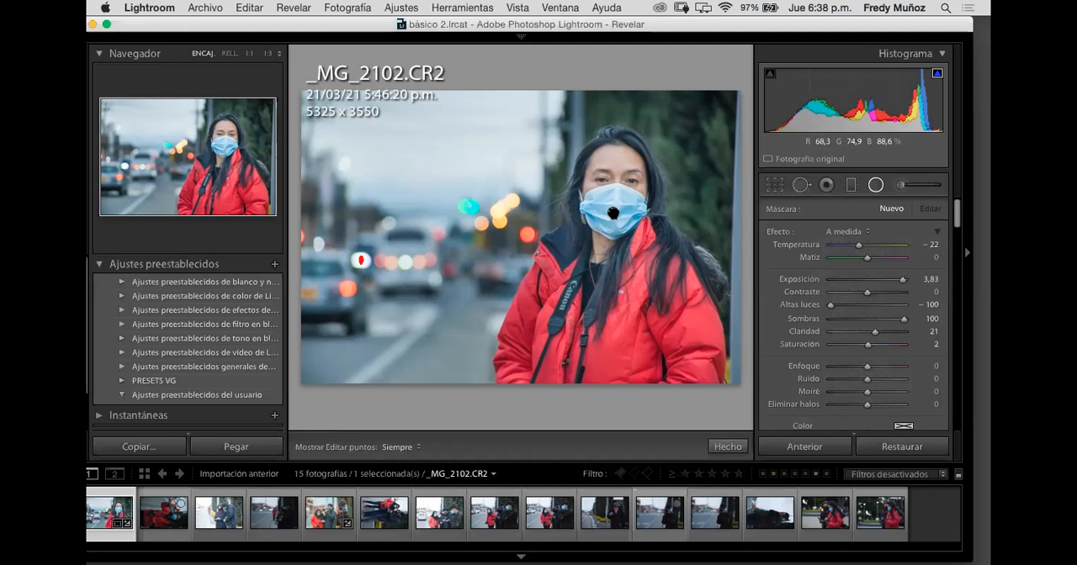
click(612, 214)
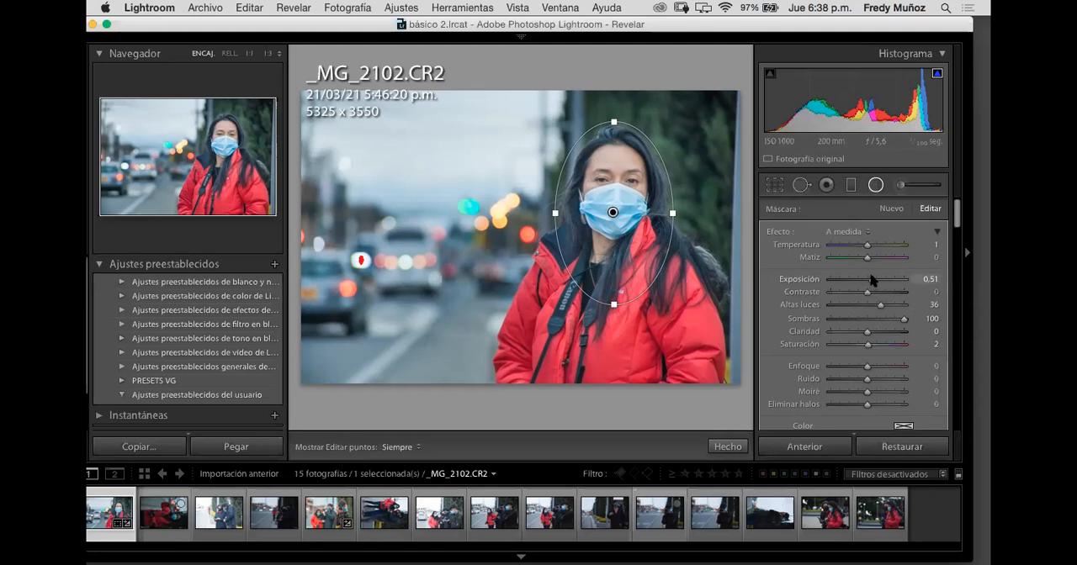
click(815, 281)
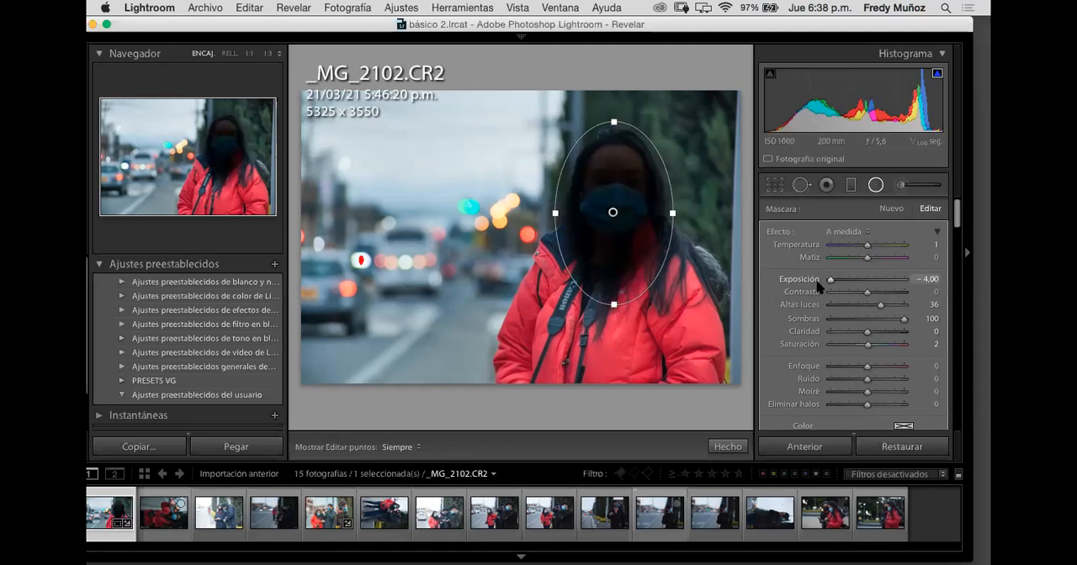
click(867, 280)
drag(869, 283, 874, 287)
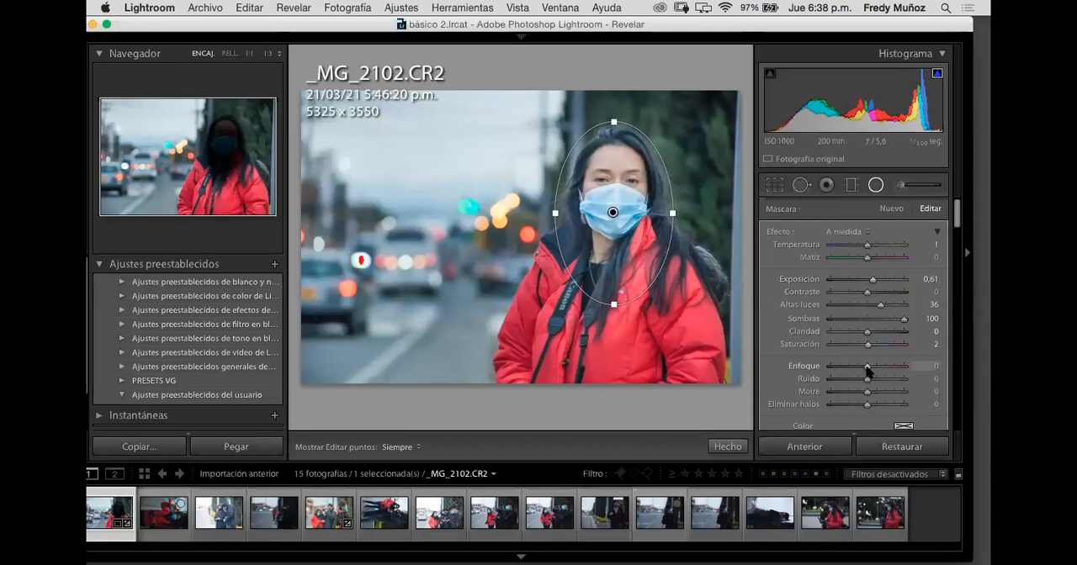
Step: Set the face radial filter's sharpness to 99, noise to 51 and exposure to 0.13, and close the Radial Filter tool
drag(871, 373, 908, 392)
drag(868, 383, 885, 382)
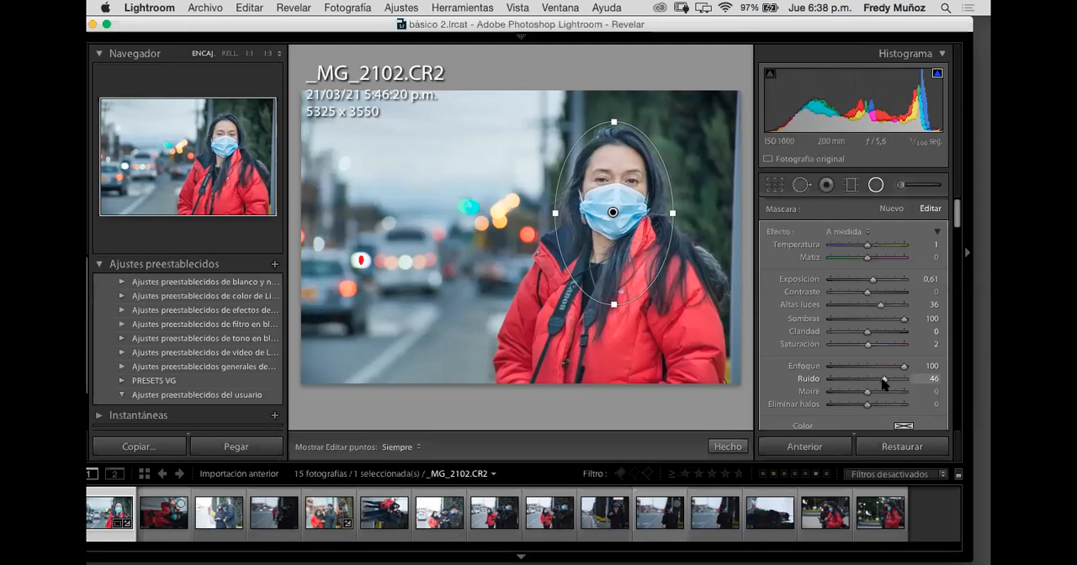
click(904, 366)
drag(885, 379, 887, 379)
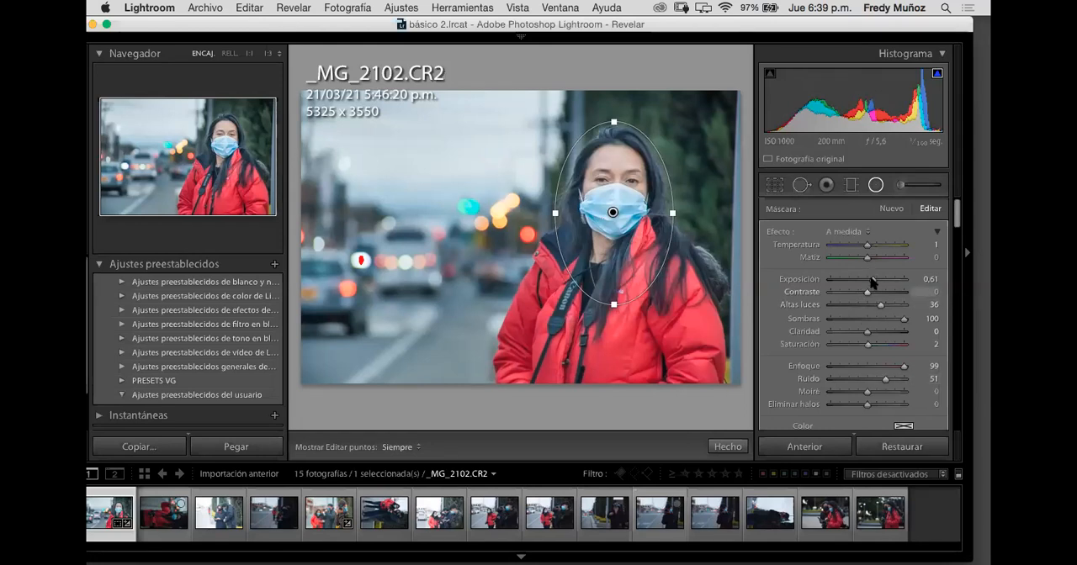
drag(872, 281, 867, 296)
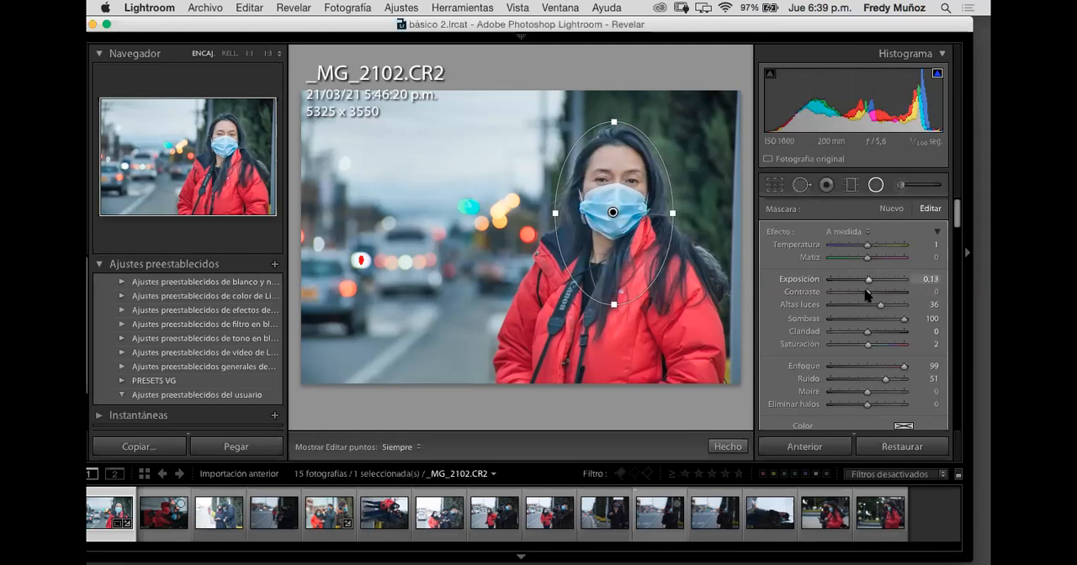
click(874, 189)
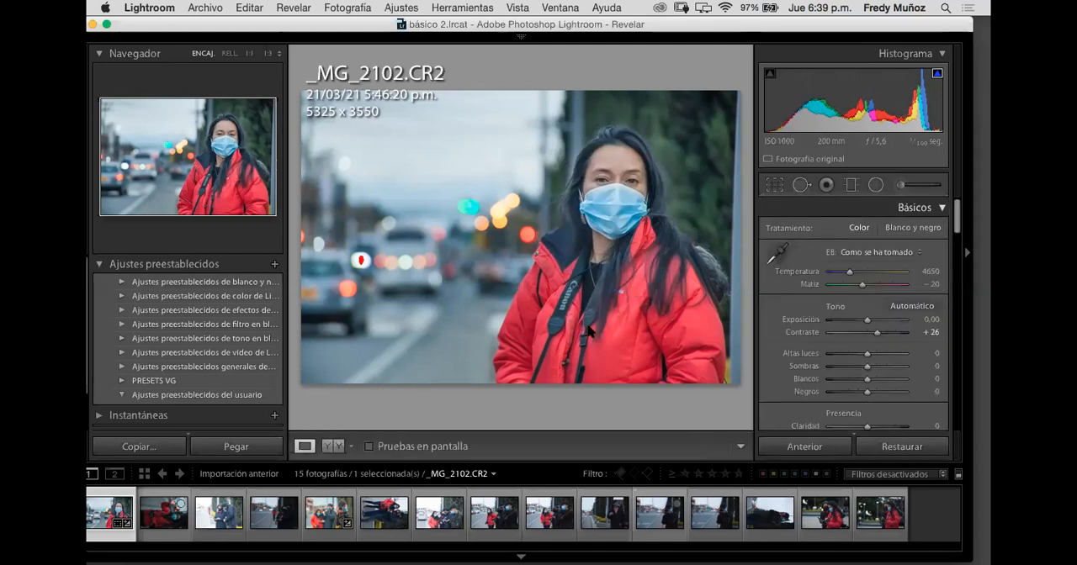
Step: Check the radial filter changes in the before-and-after view, and go back to the single photo
click(333, 446)
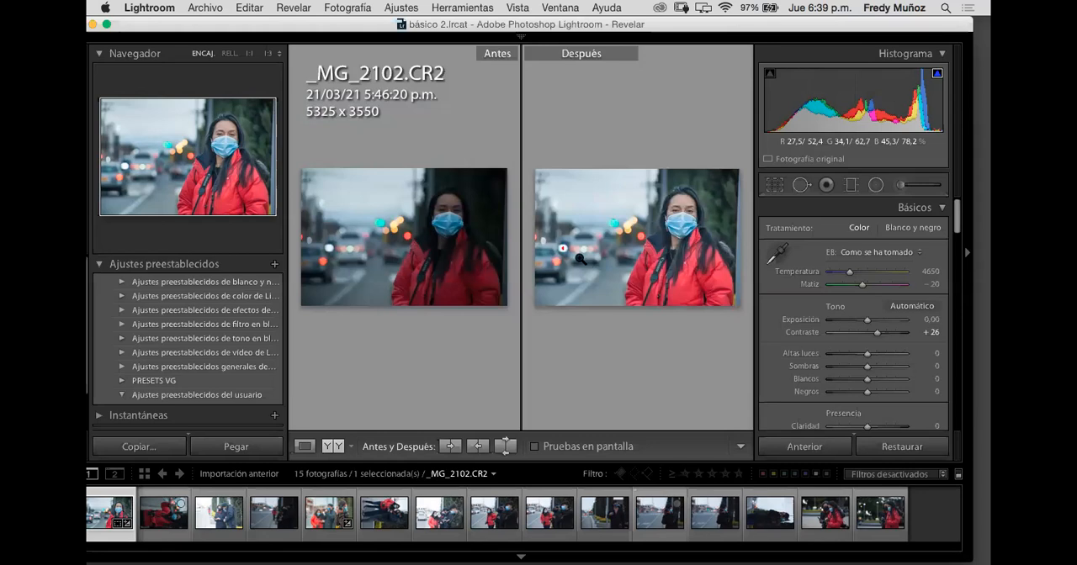
click(306, 446)
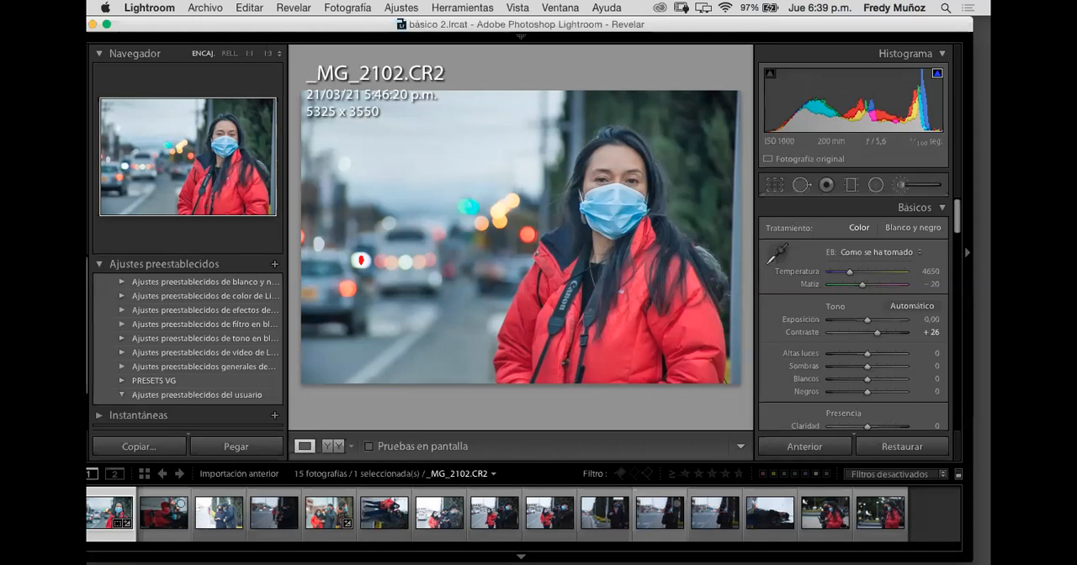
Step: Try the photo's clarity at +100 in the basic presence settings, settling on +18
scroll(853, 316, down, 3)
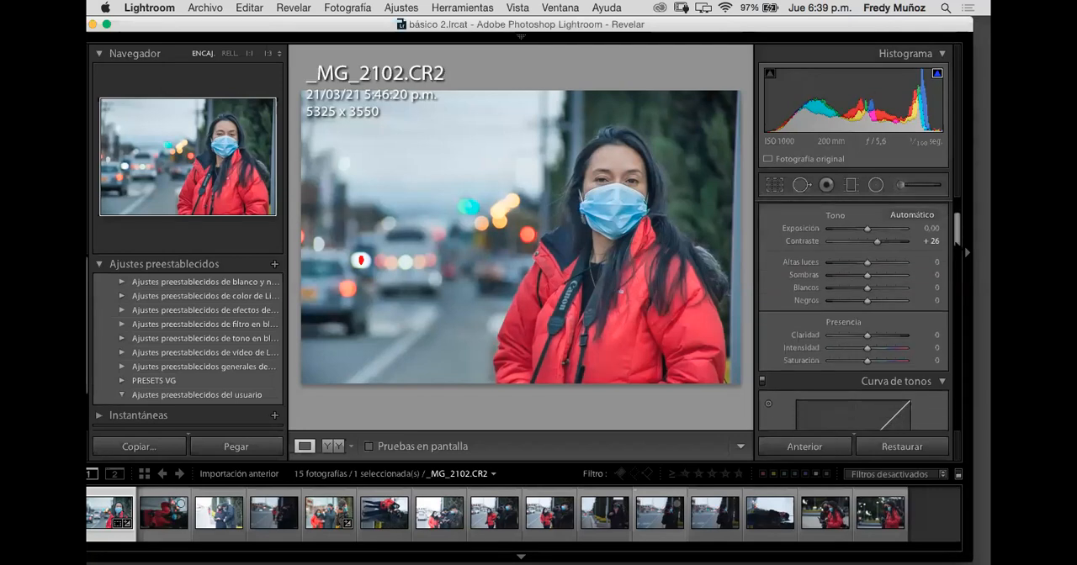
scroll(853, 316, up, 1)
drag(957, 237, 959, 225)
scroll(908, 266, down, 3)
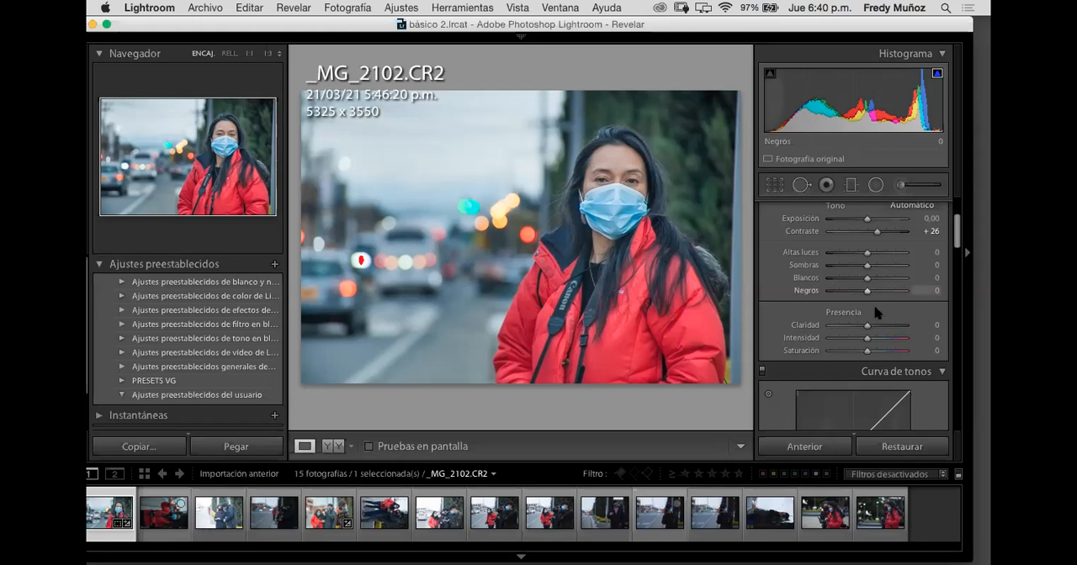
drag(871, 328, 910, 328)
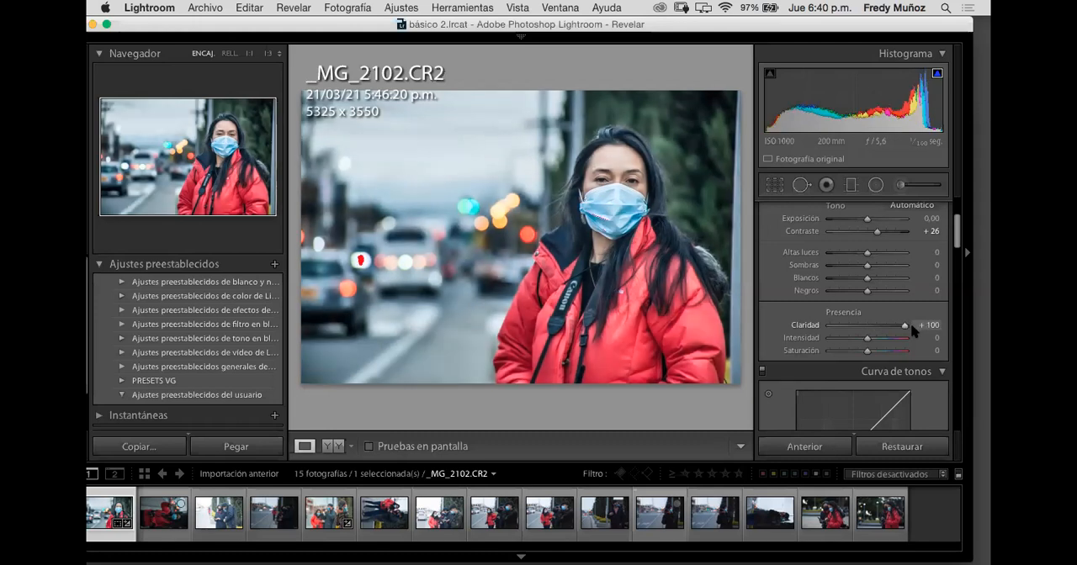
drag(910, 325, 872, 339)
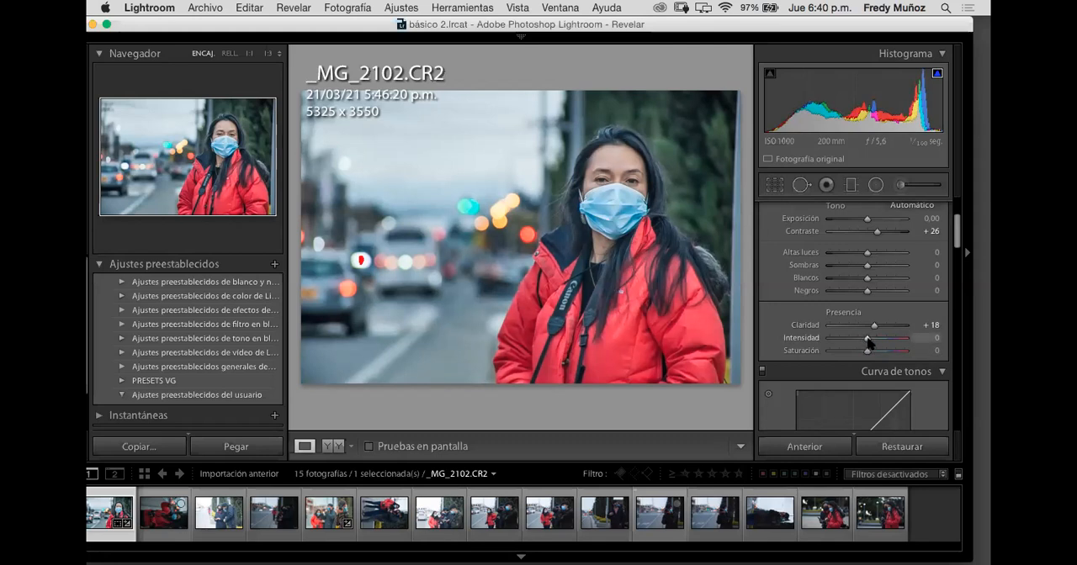
Step: Try the photo's vibrance at +93 and -4, and its saturation at +100 and -100
drag(867, 342, 901, 343)
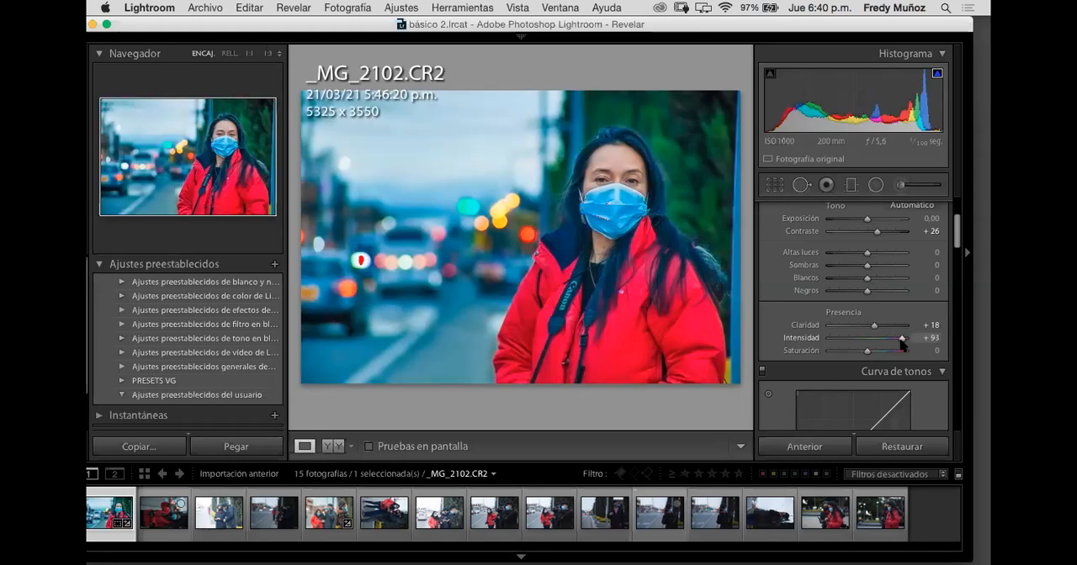
double_click(902, 343)
drag(834, 344, 907, 351)
click(868, 353)
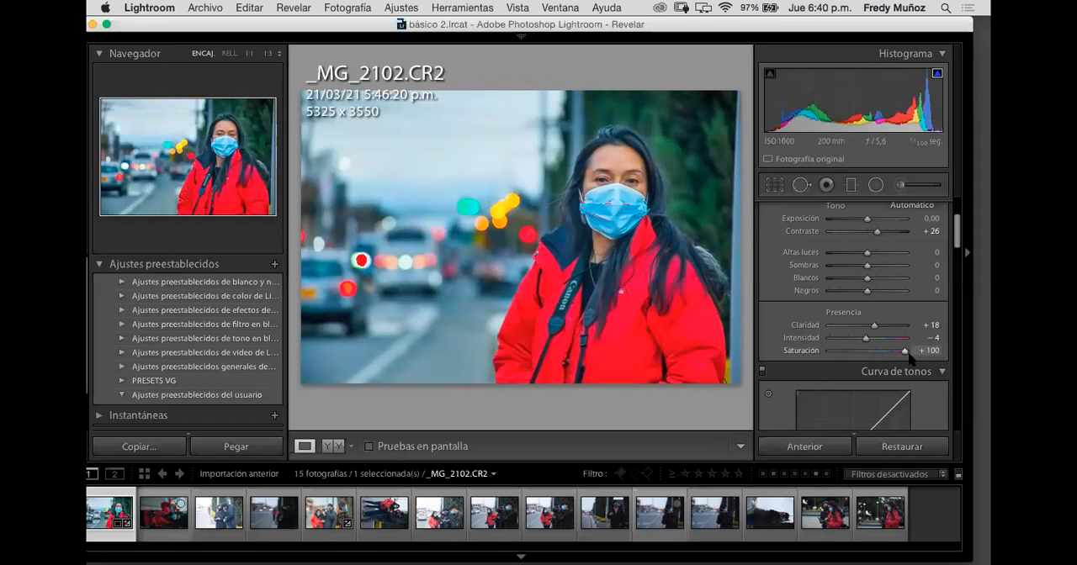
drag(907, 355, 806, 356)
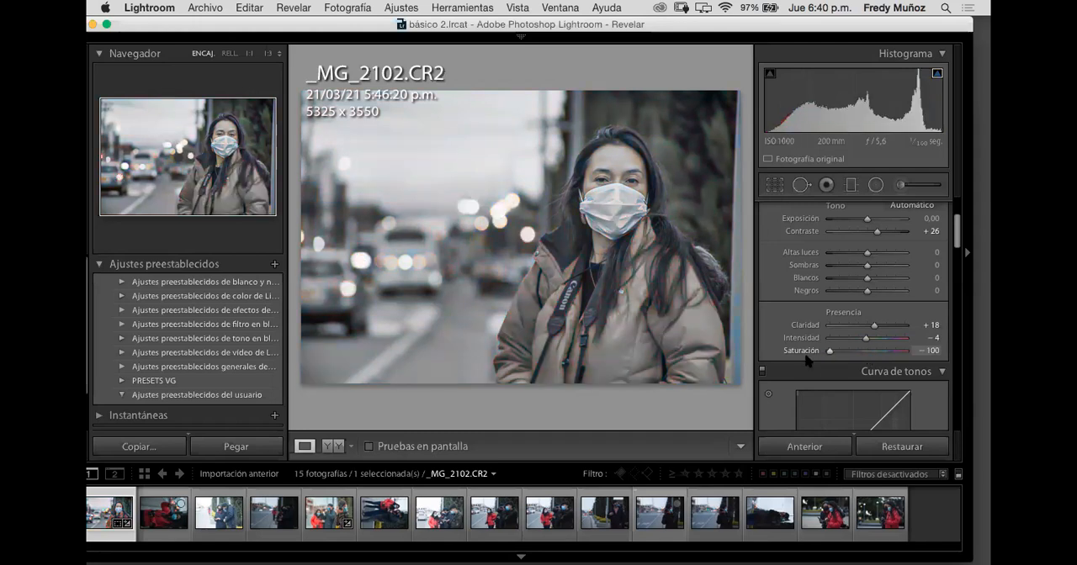
Step: Compare vibrance at -100 with saturation at -100, and try vibrance at +100 combined with saturation at -56
drag(806, 363, 811, 343)
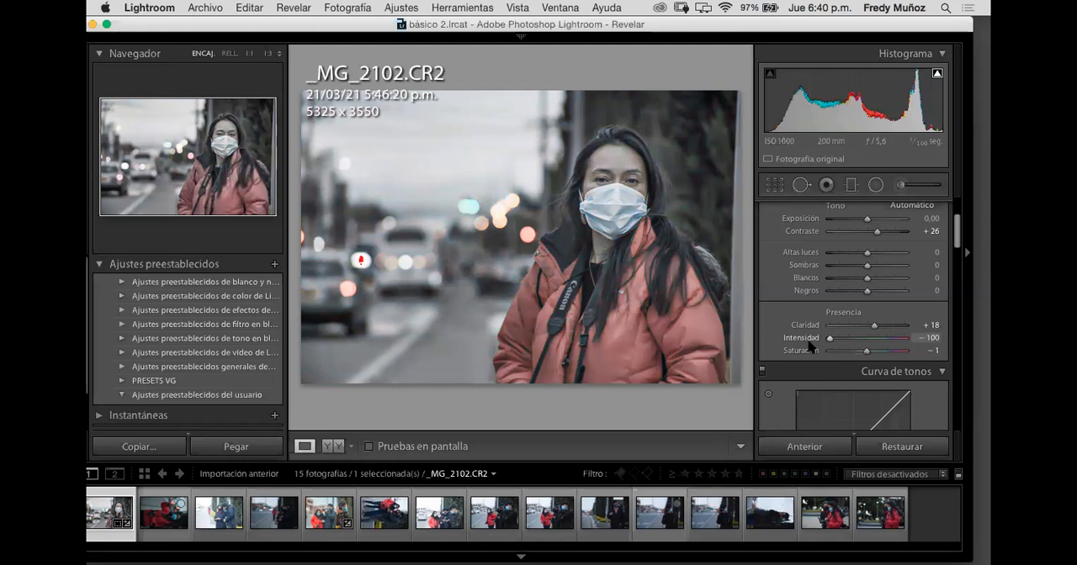
drag(809, 343, 867, 344)
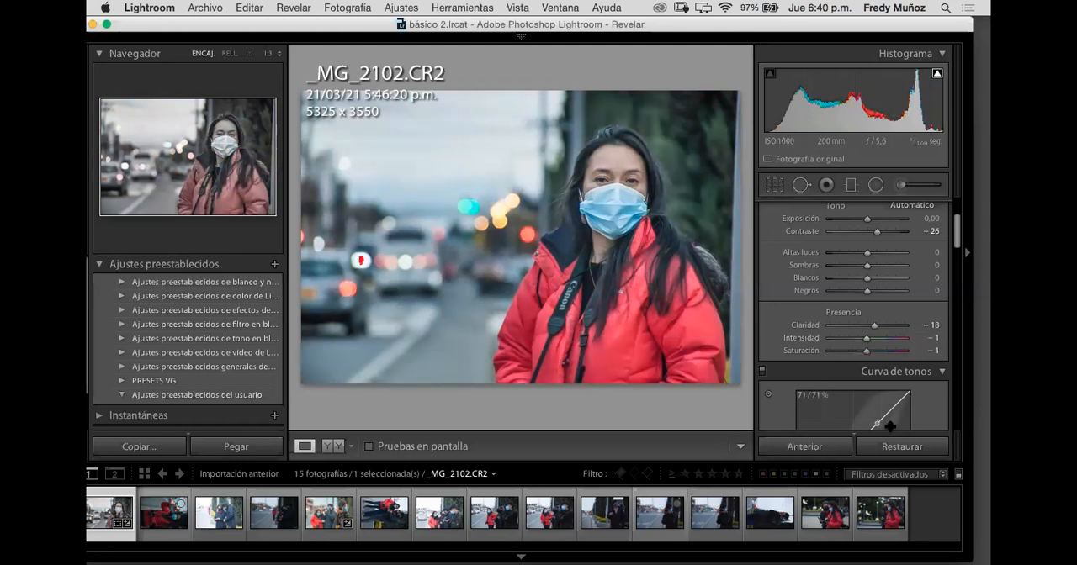
drag(865, 352, 803, 368)
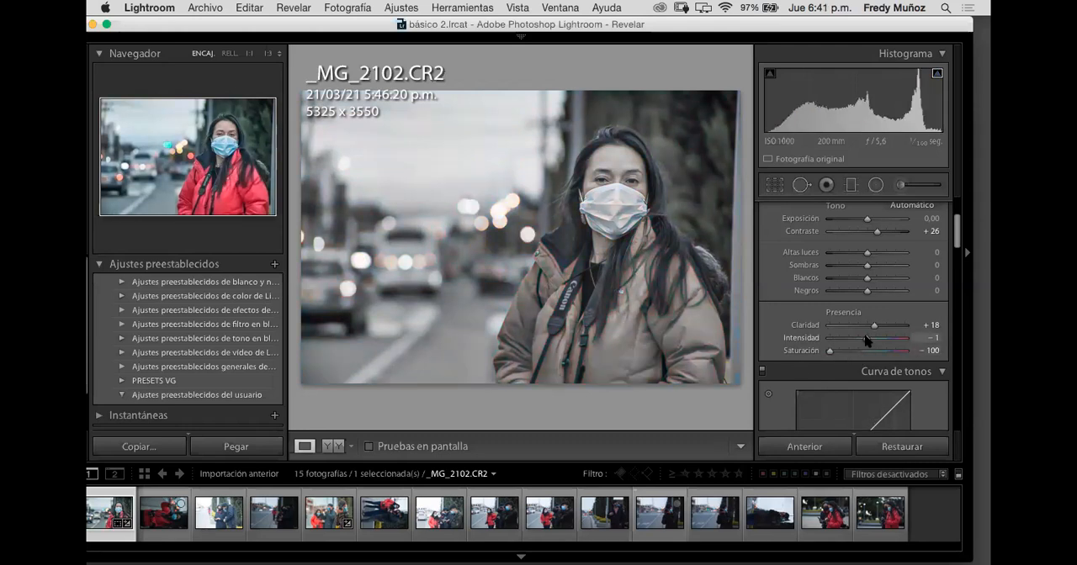
drag(841, 354, 913, 347)
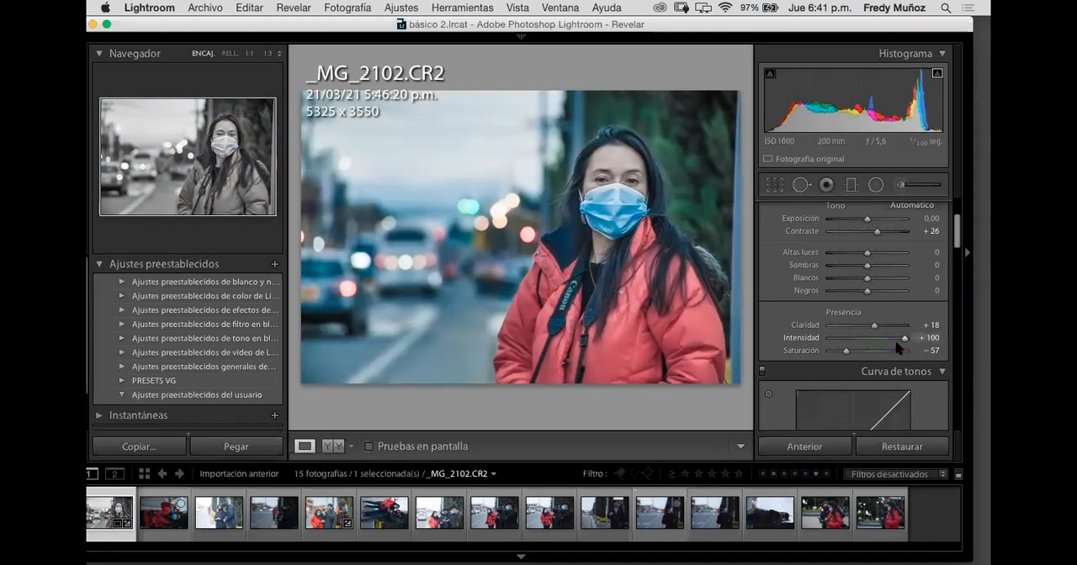
mouse_move(845, 353)
mouse_down()
mouse_move(835, 353)
mouse_move(852, 355)
mouse_up()
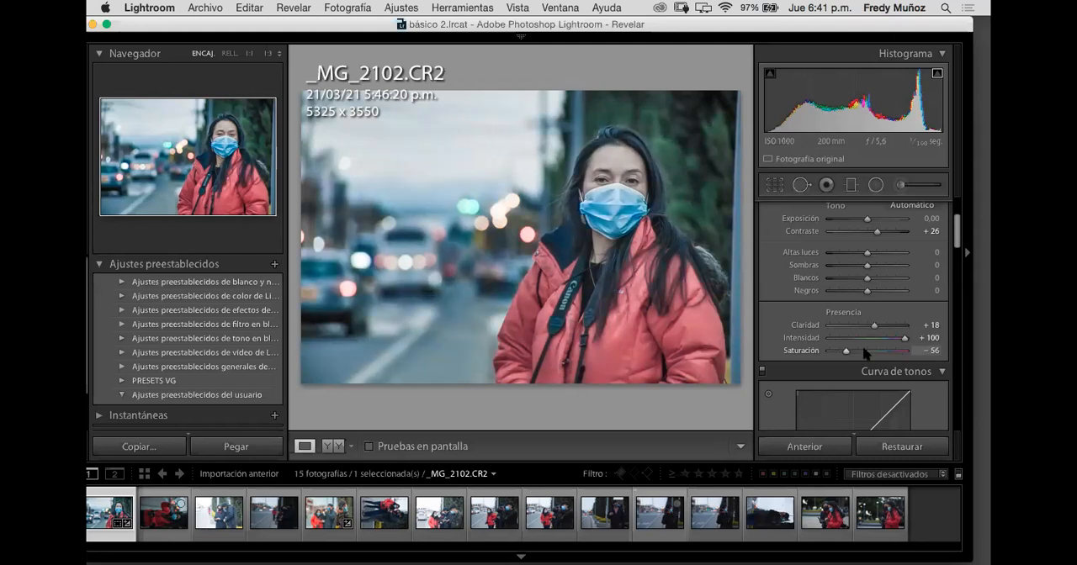
Step: Fine-tune the photo's presence settings to a vibrance of -12 and a saturation of -10
click(875, 338)
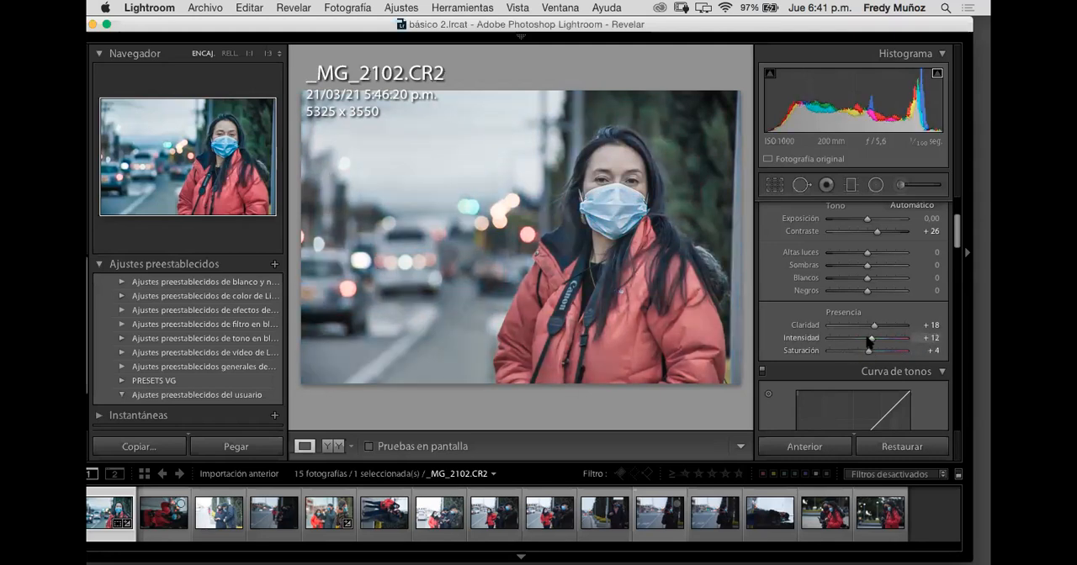
click(869, 339)
click(868, 351)
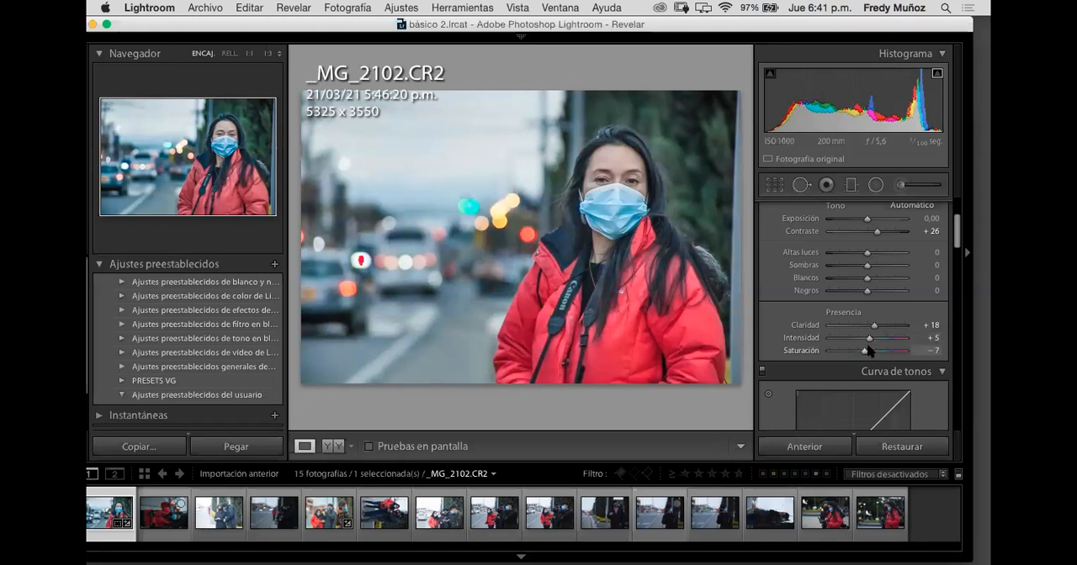
click(862, 349)
click(861, 340)
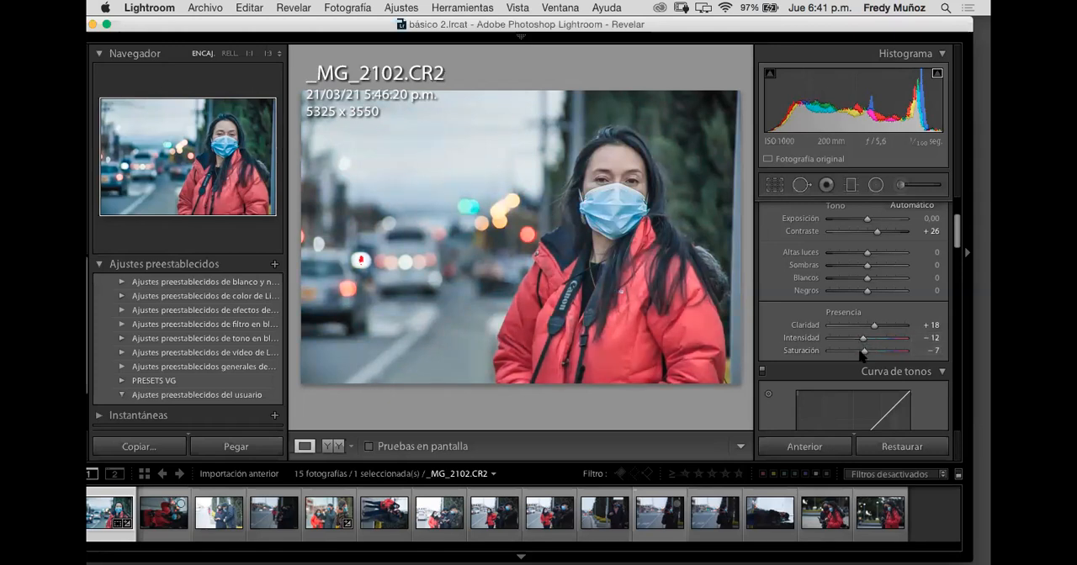
click(859, 351)
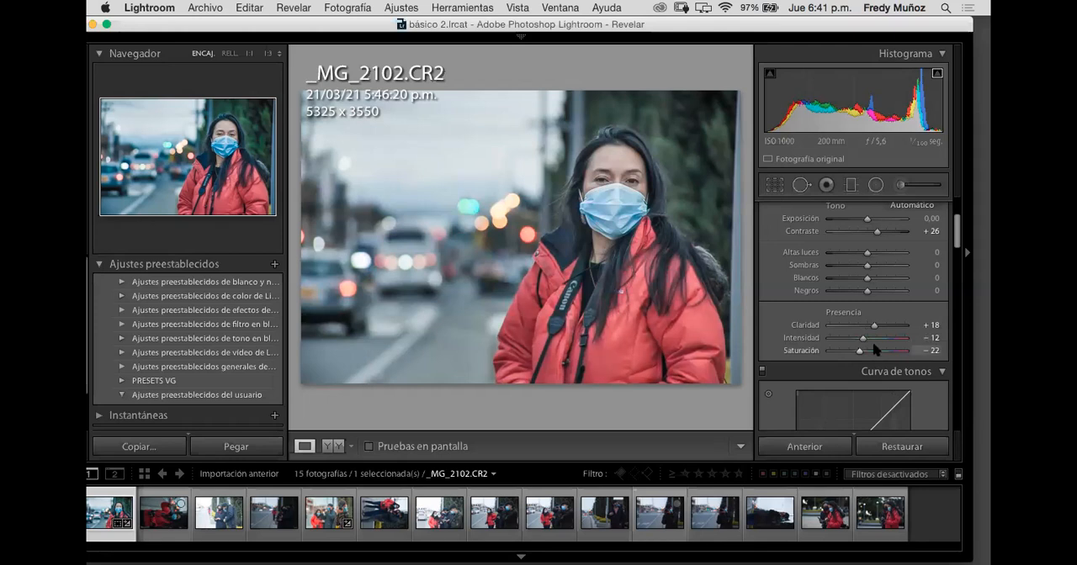
click(863, 351)
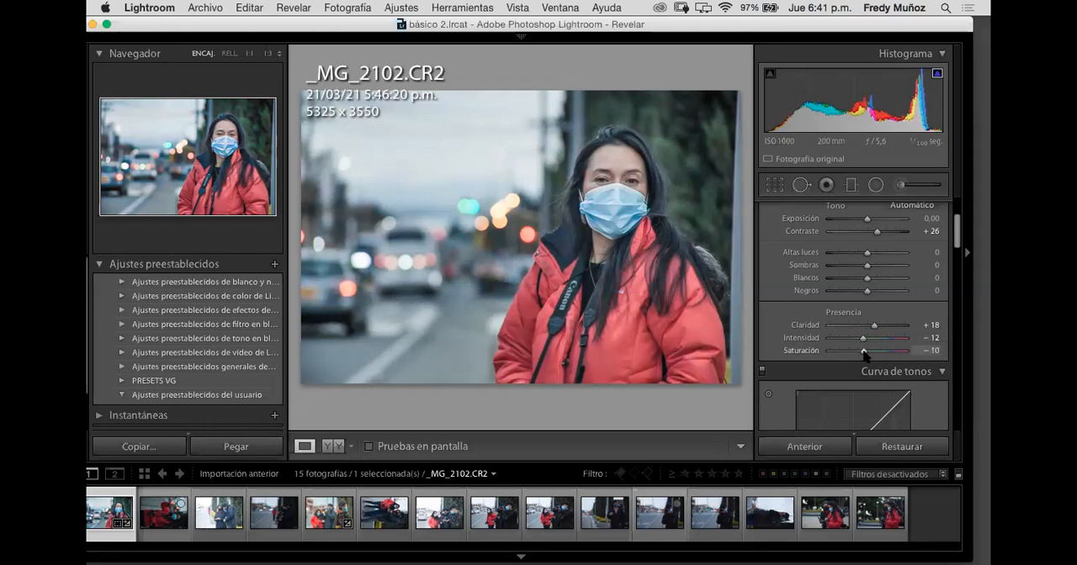